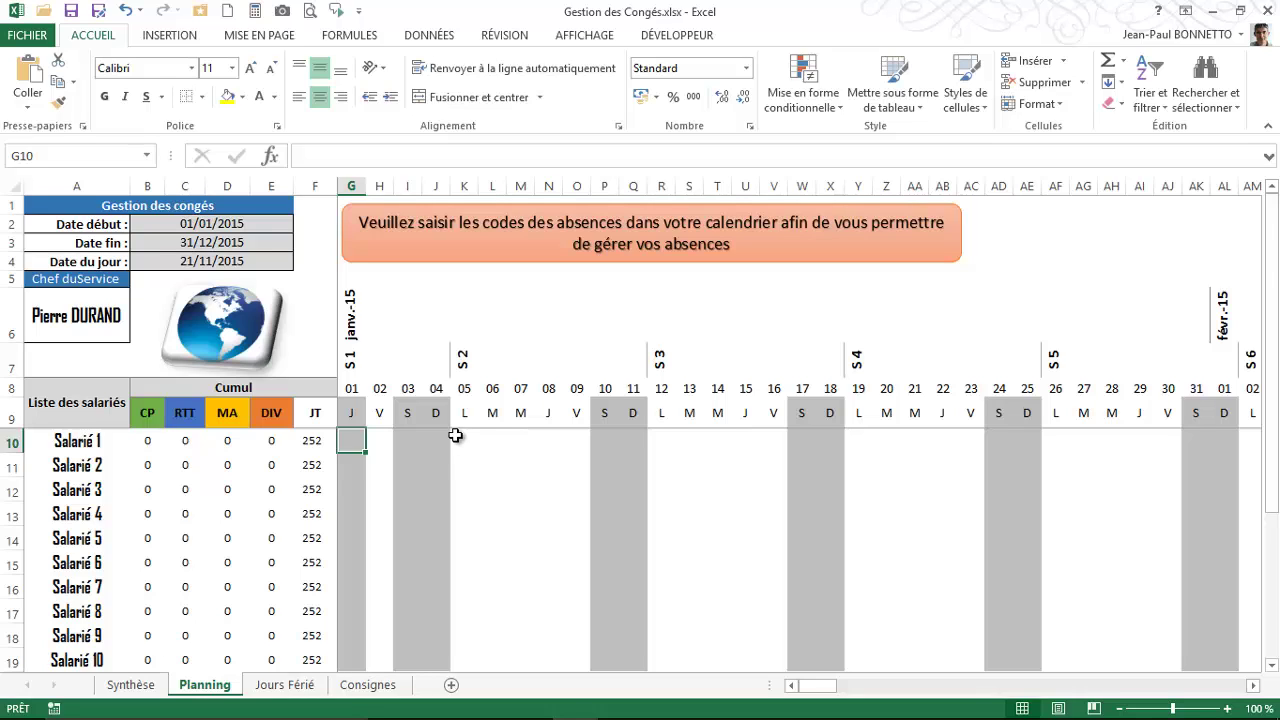
Step: Examine the January absence cells and the employee list on the Planning sheet
scroll(455, 436, "down", 1)
scroll(455, 436, "up", 1)
left_click(460, 444)
left_click(354, 444)
left_click(376, 444)
left_click(458, 444)
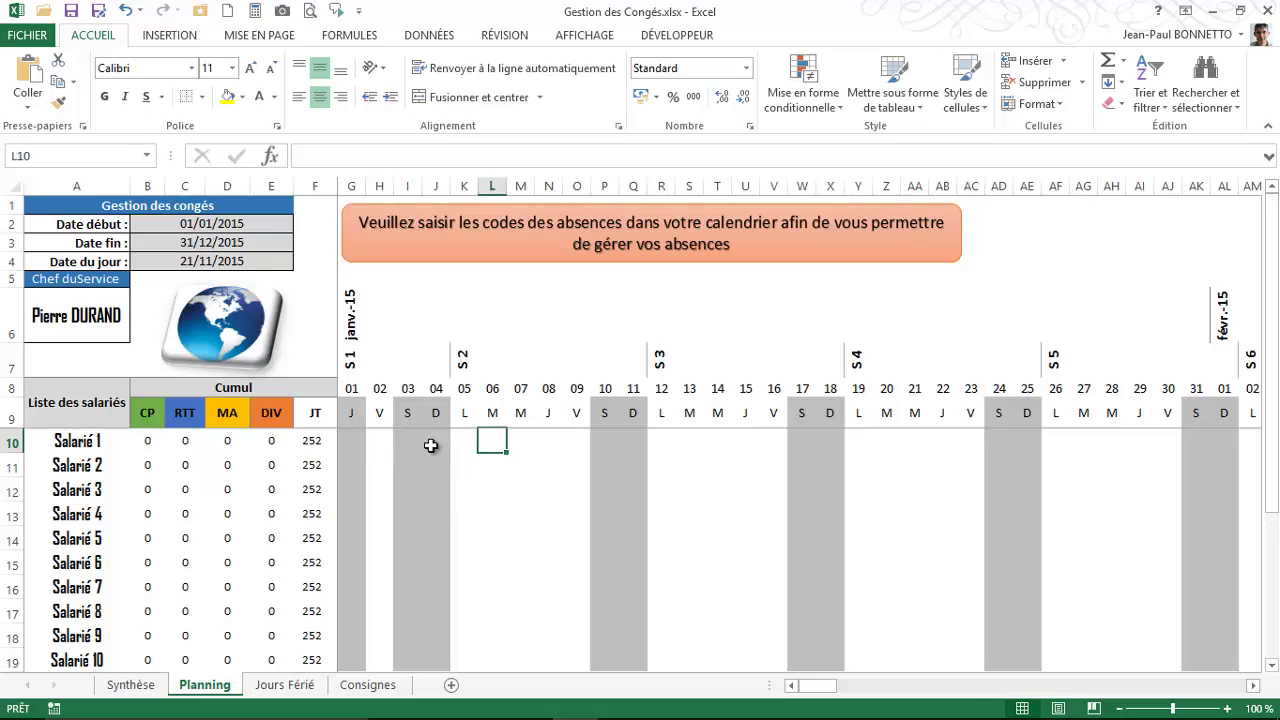
left_click(354, 440)
left_click(424, 443)
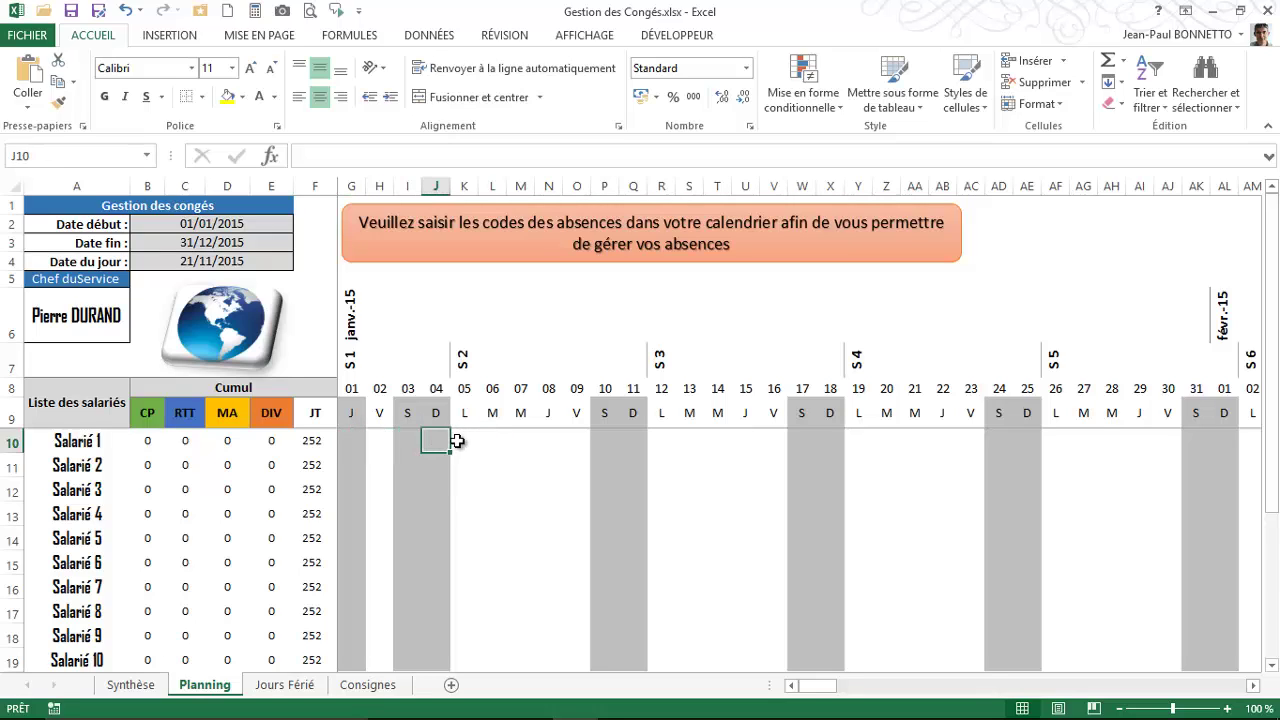
left_click(456, 440)
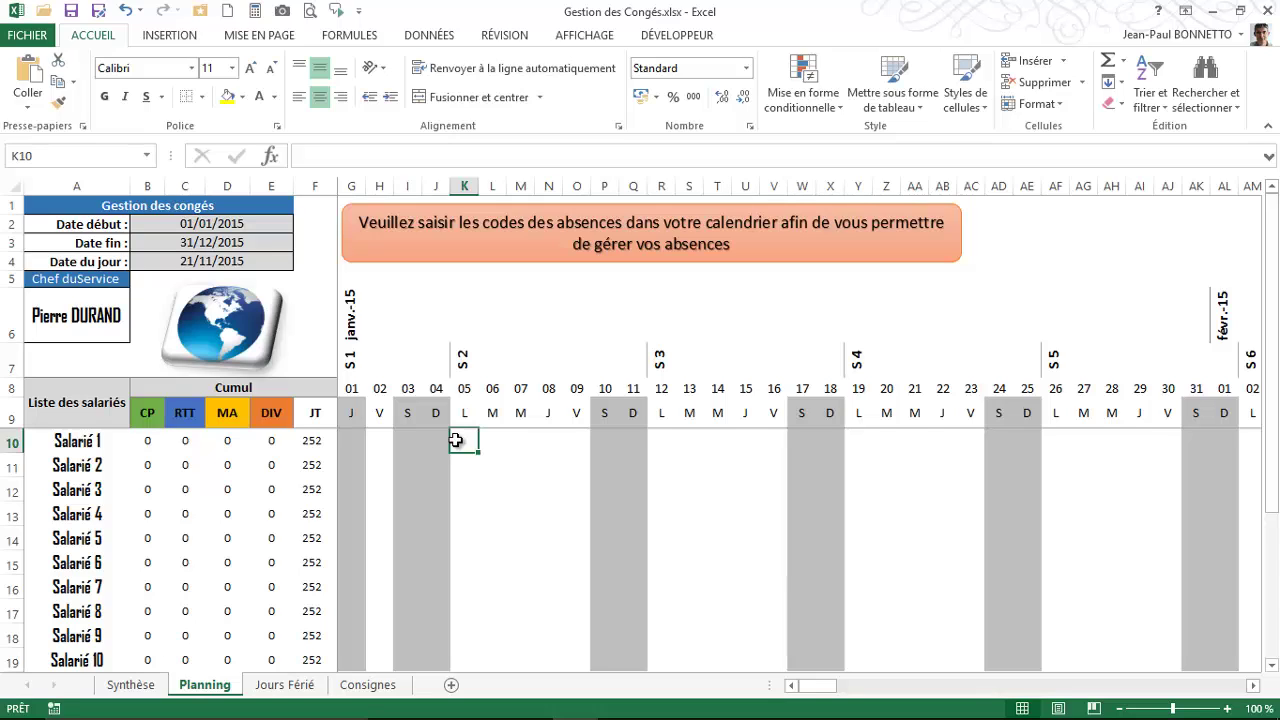
left_click(371, 443)
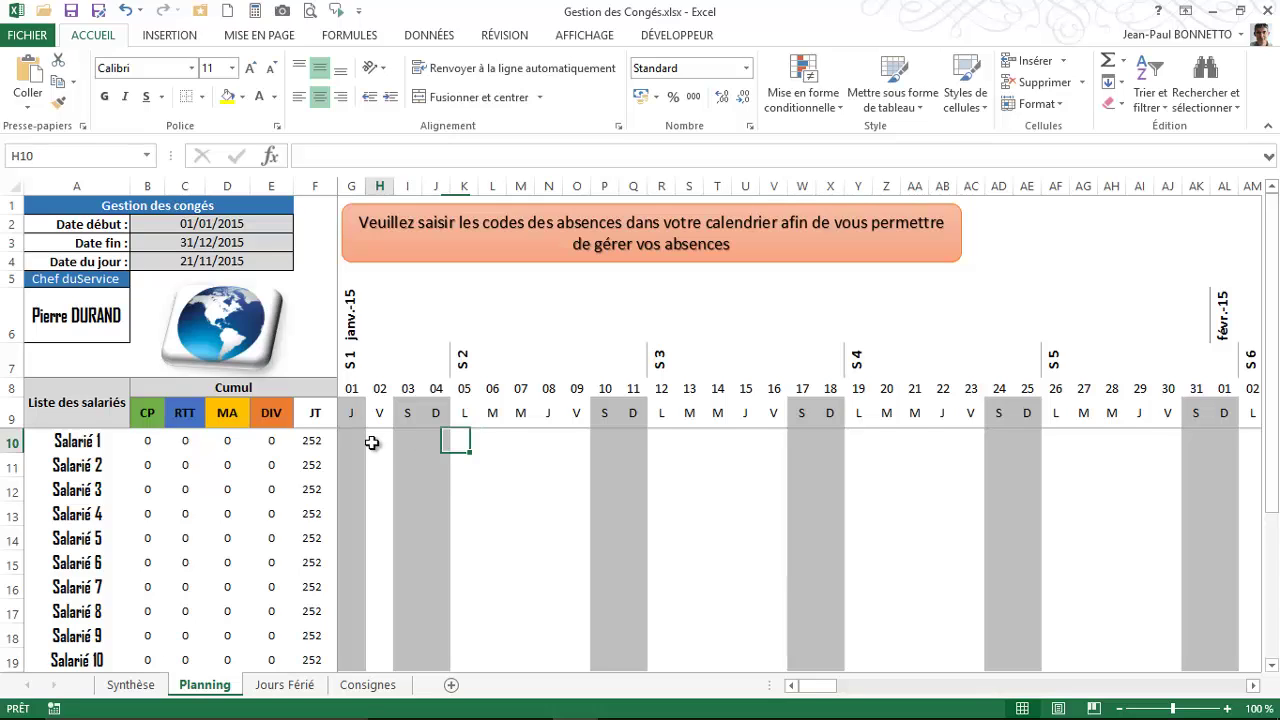
left_click(469, 457)
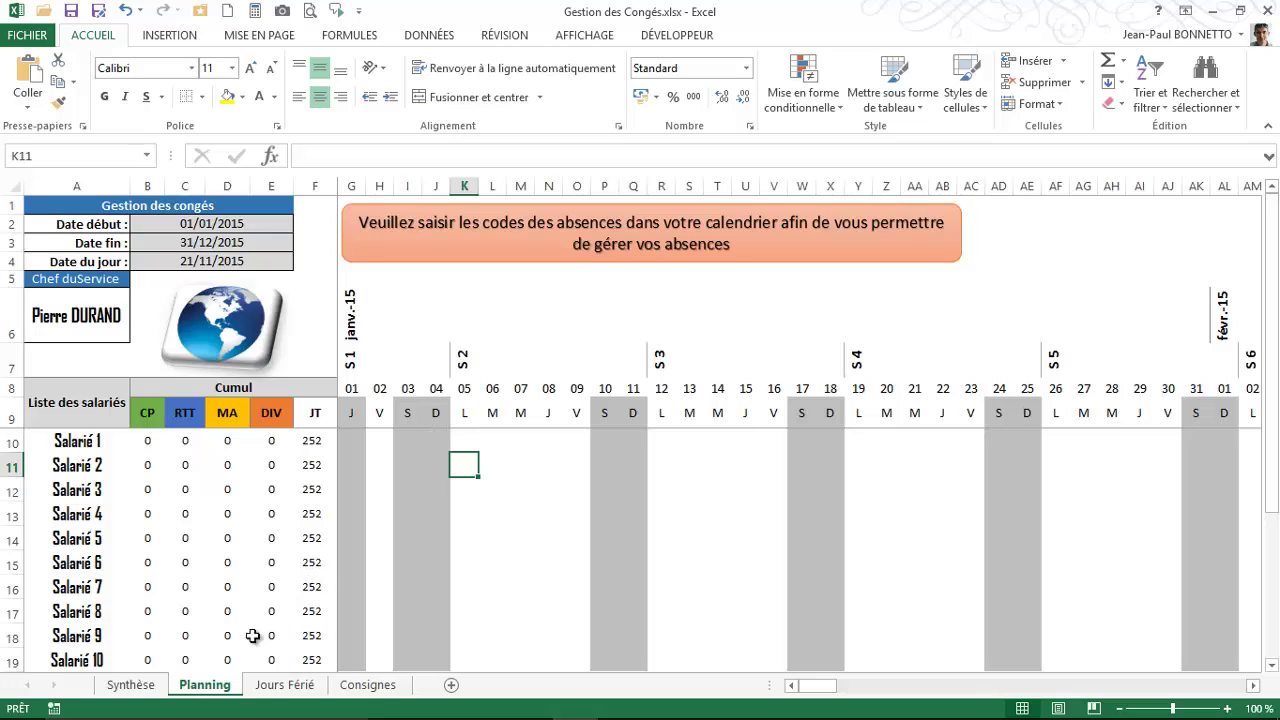
left_click(489, 438)
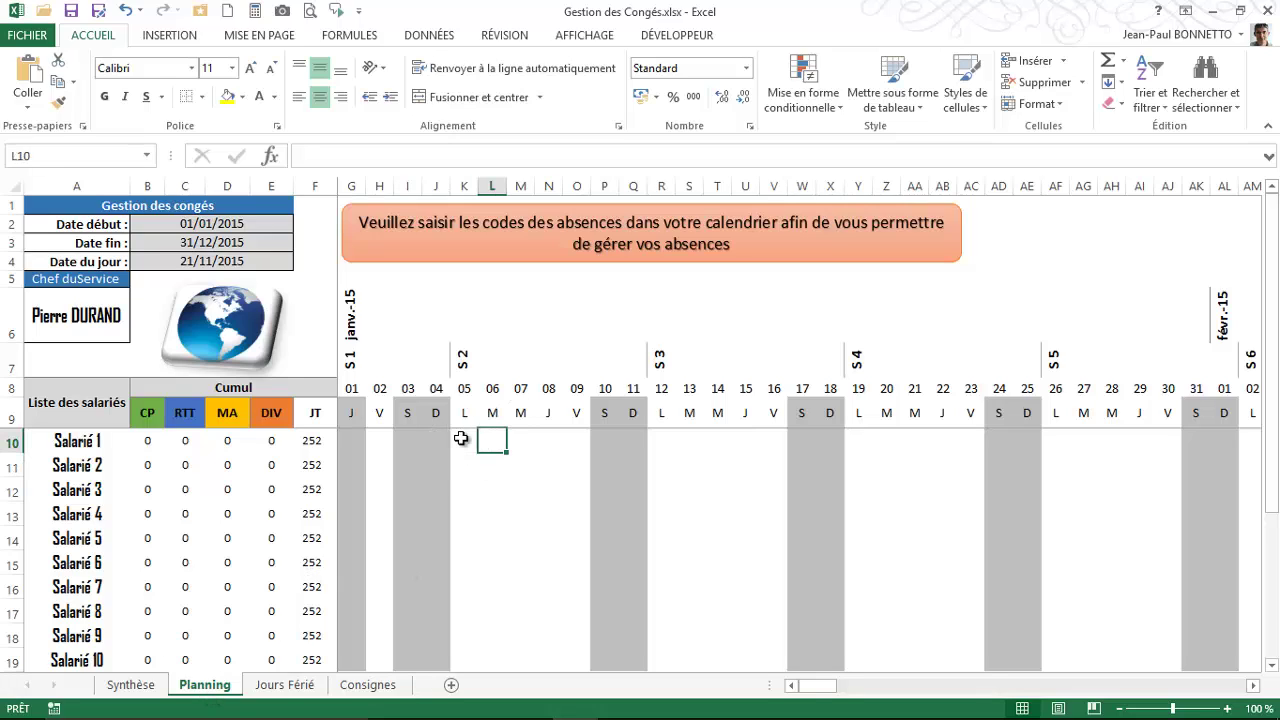
left_click(381, 440)
left_click(519, 457)
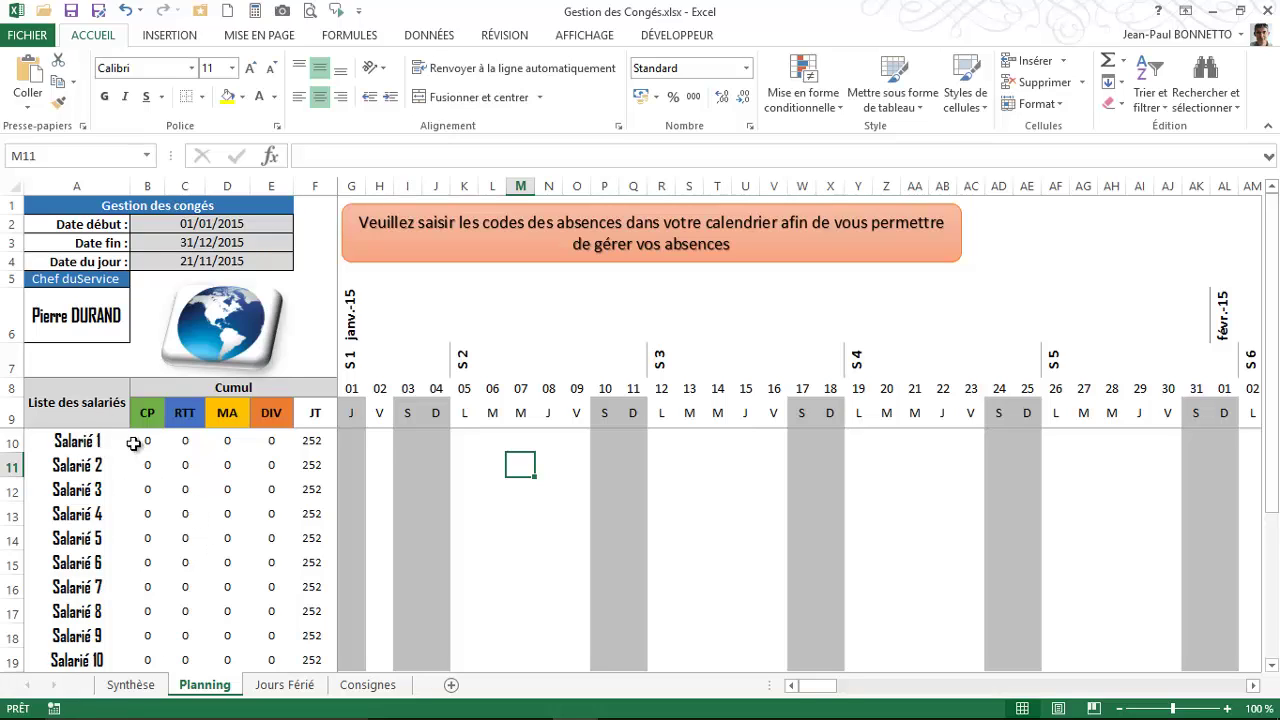
left_click(83, 441)
left_click(93, 660)
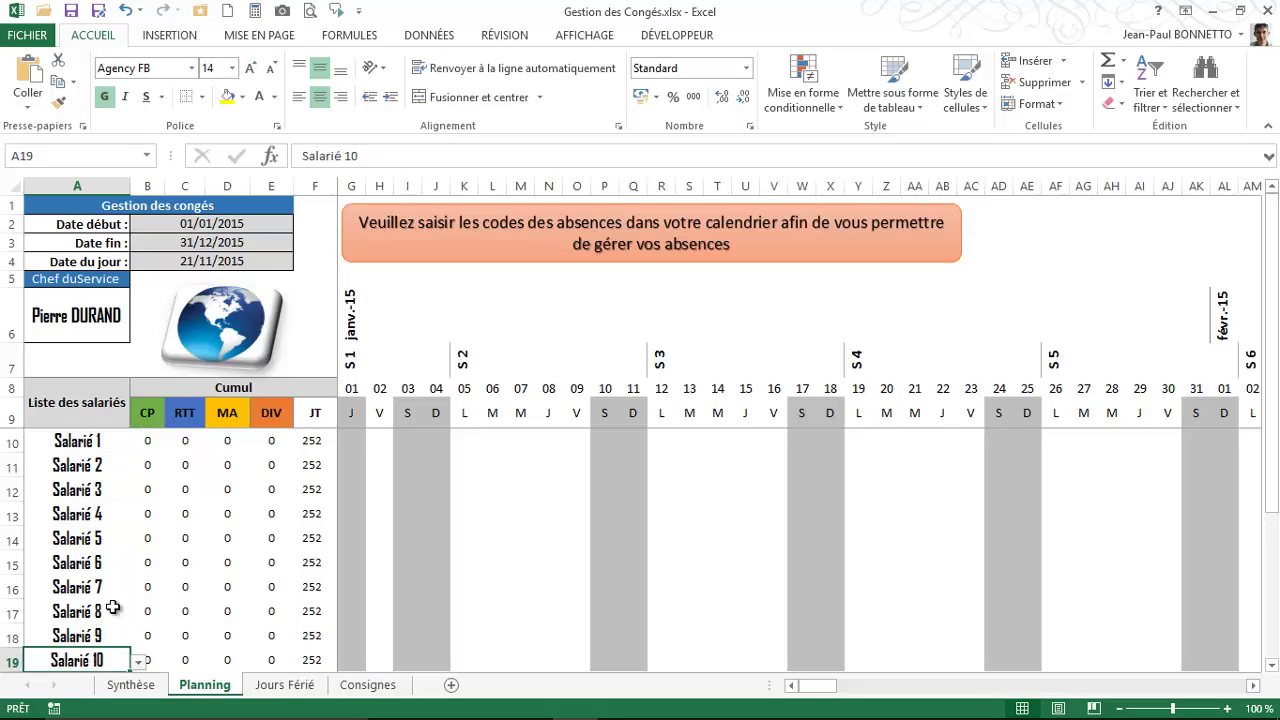
left_click(86, 441)
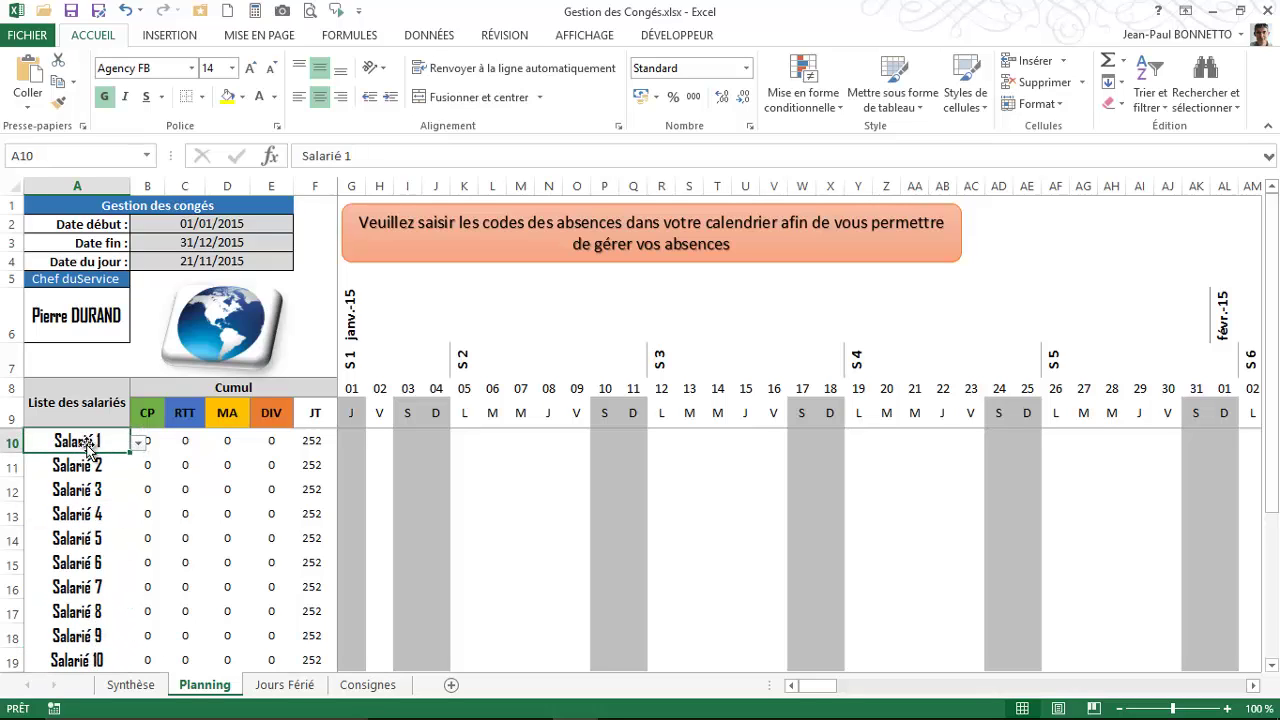
Step: Replace Salarié 1 with the employee's first name in the Listes des Salariés table on the Jours Férié sheet
left_click(283, 686)
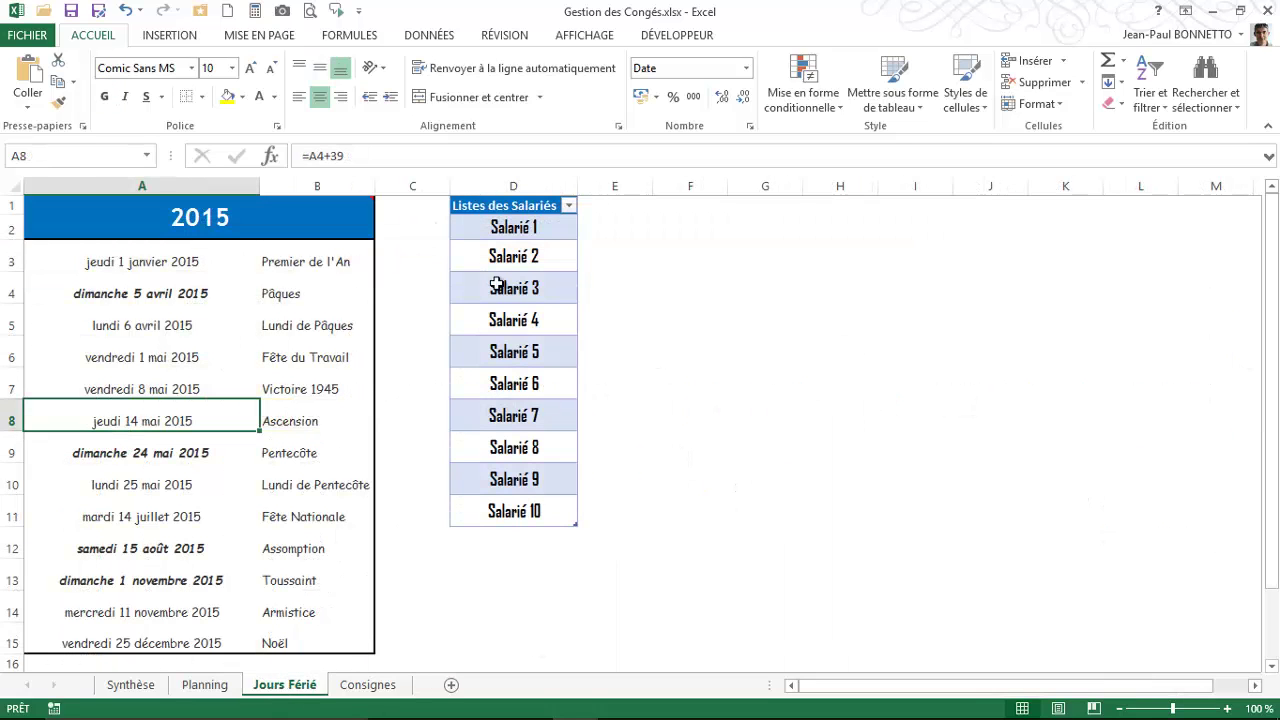
left_click(483, 204)
left_click(493, 229)
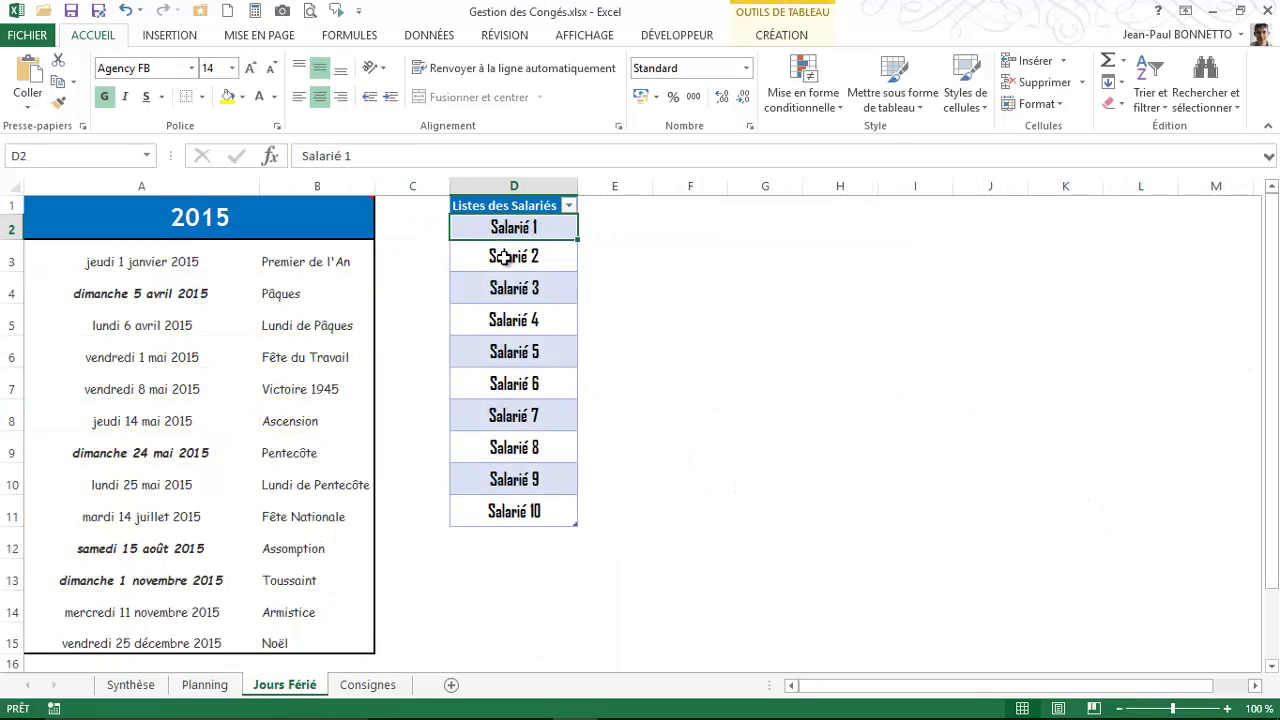
type("Jean")
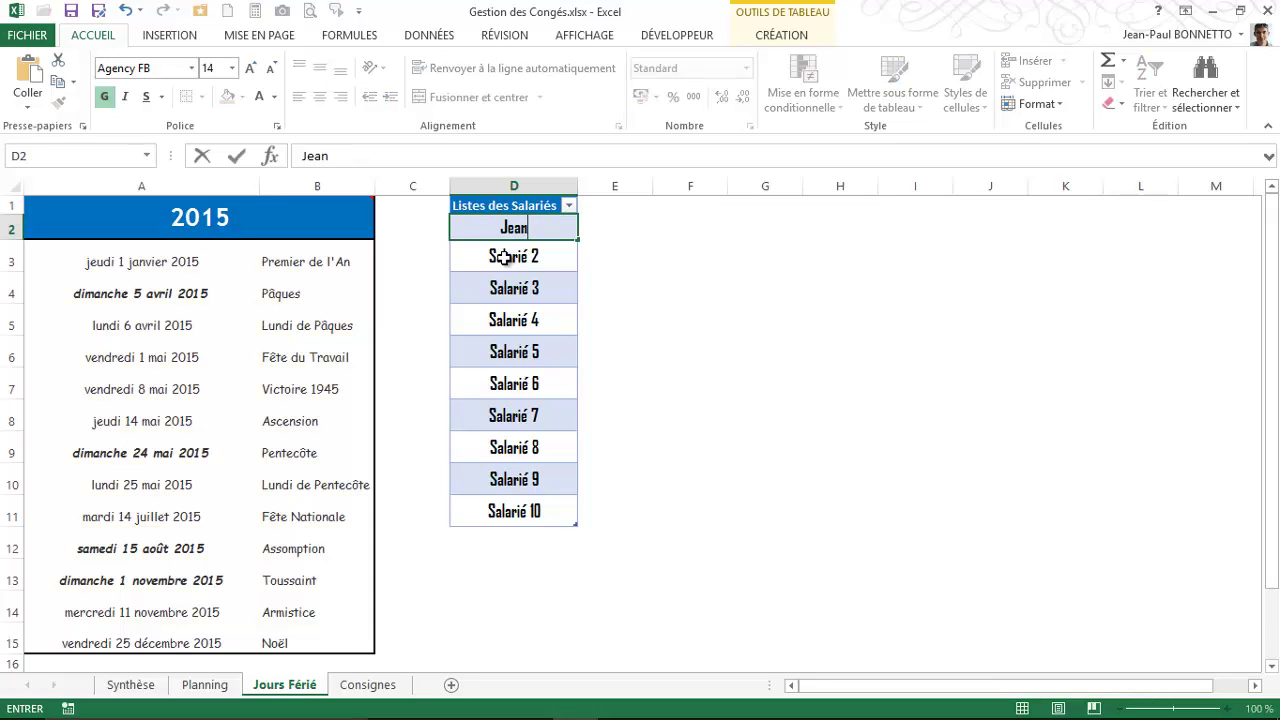
type("-Paul")
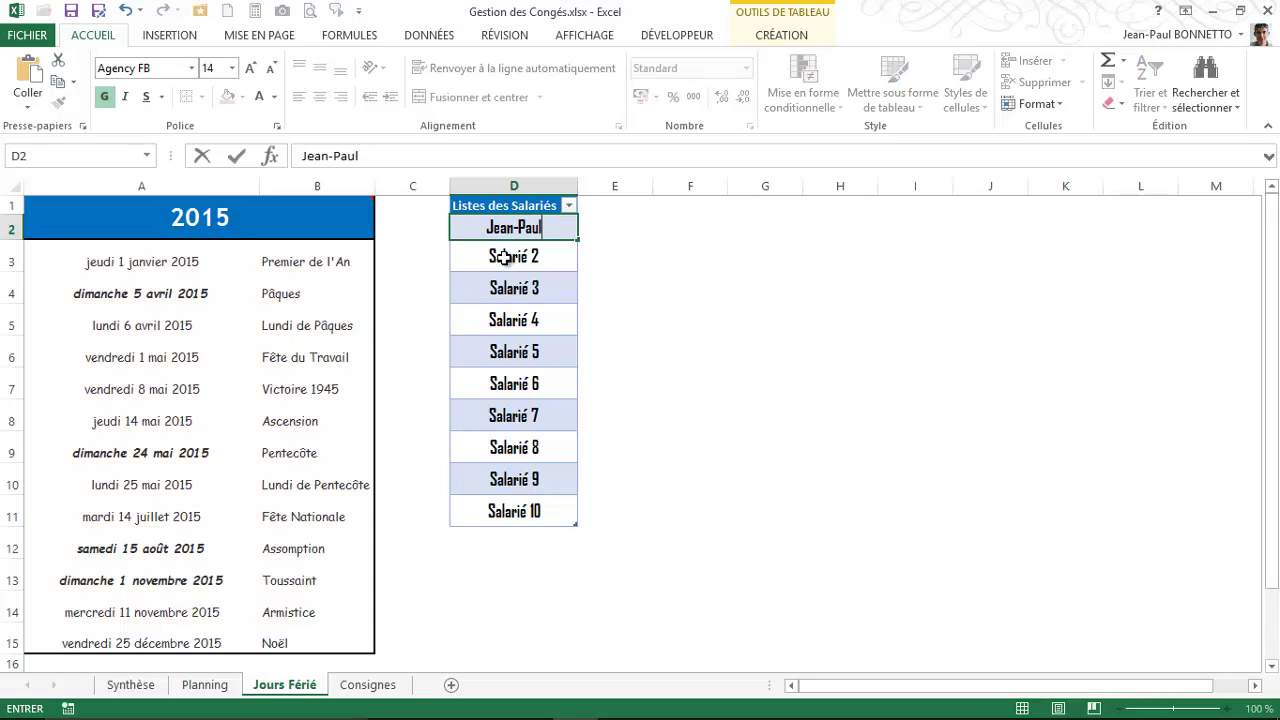
key("Return")
left_click(516, 225)
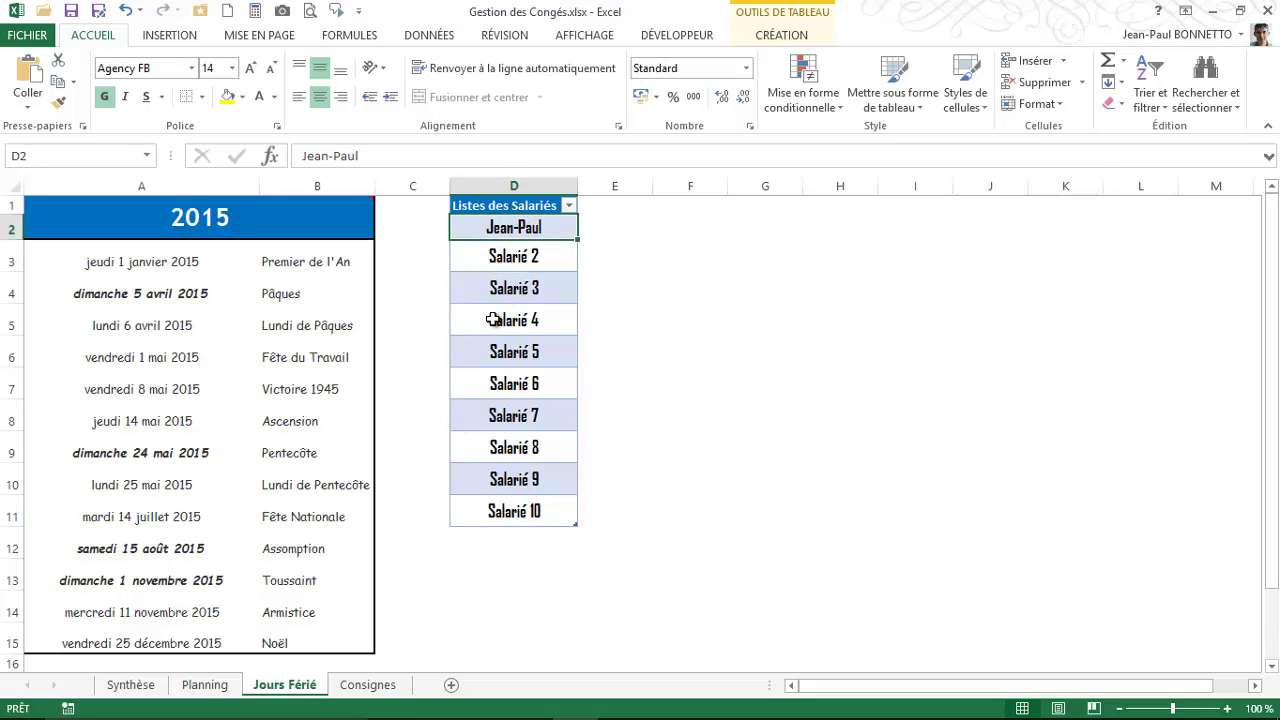
Step: Choose the renamed first employee for cell A10 of the Planning sheet from its list of allowed values
left_click(205, 685)
left_click(138, 443)
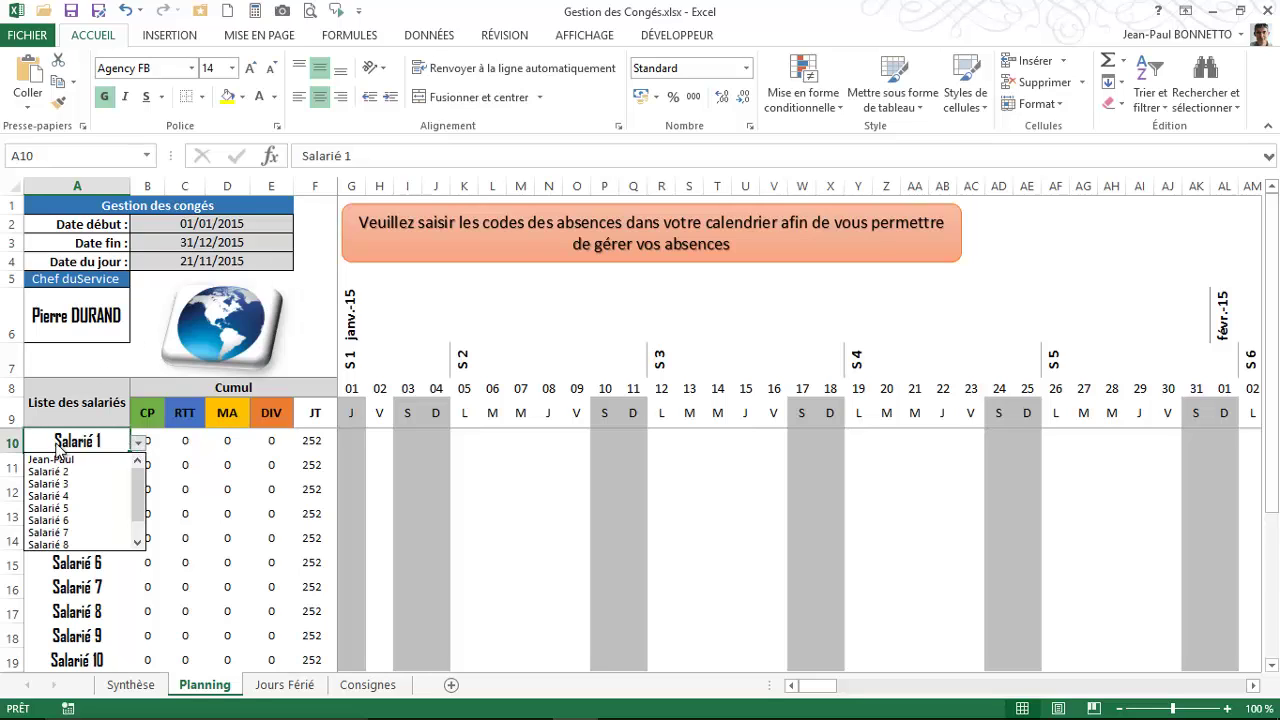
left_click(58, 465)
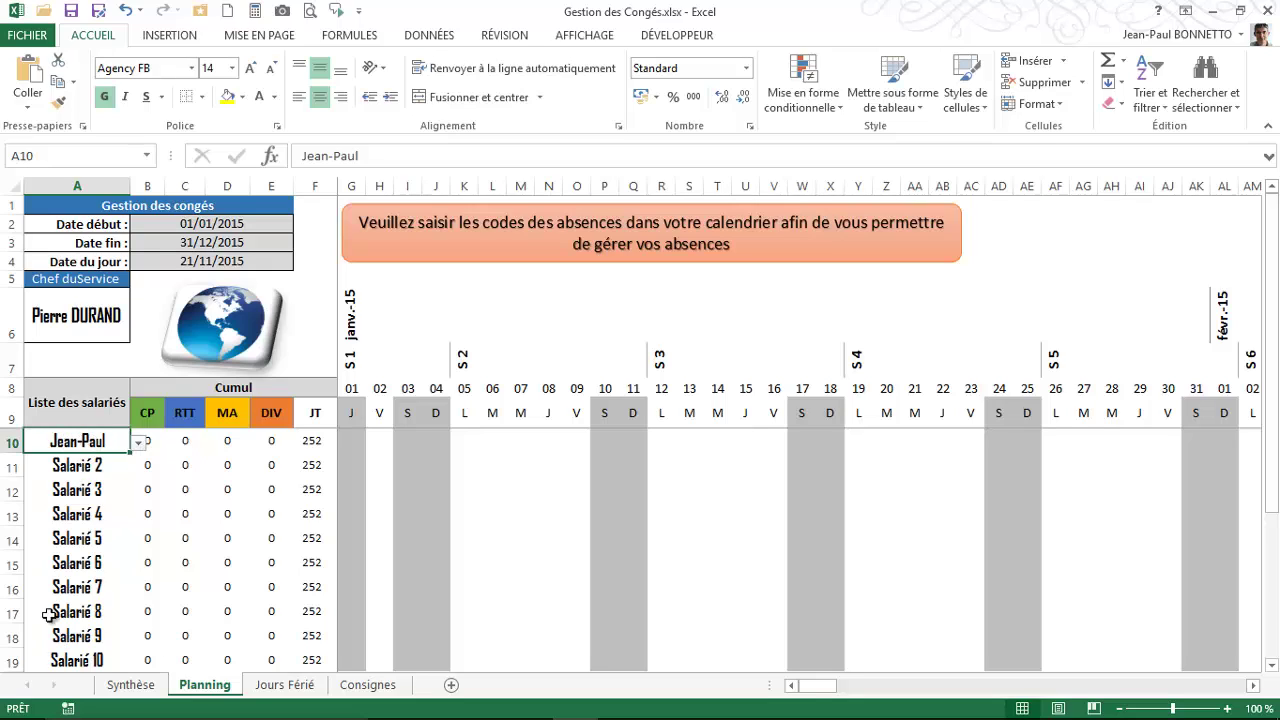
Step: Review the Base, Pris and Reliquat columns of the CP and RTT groups on the Synthèse sheet
left_click(131, 685)
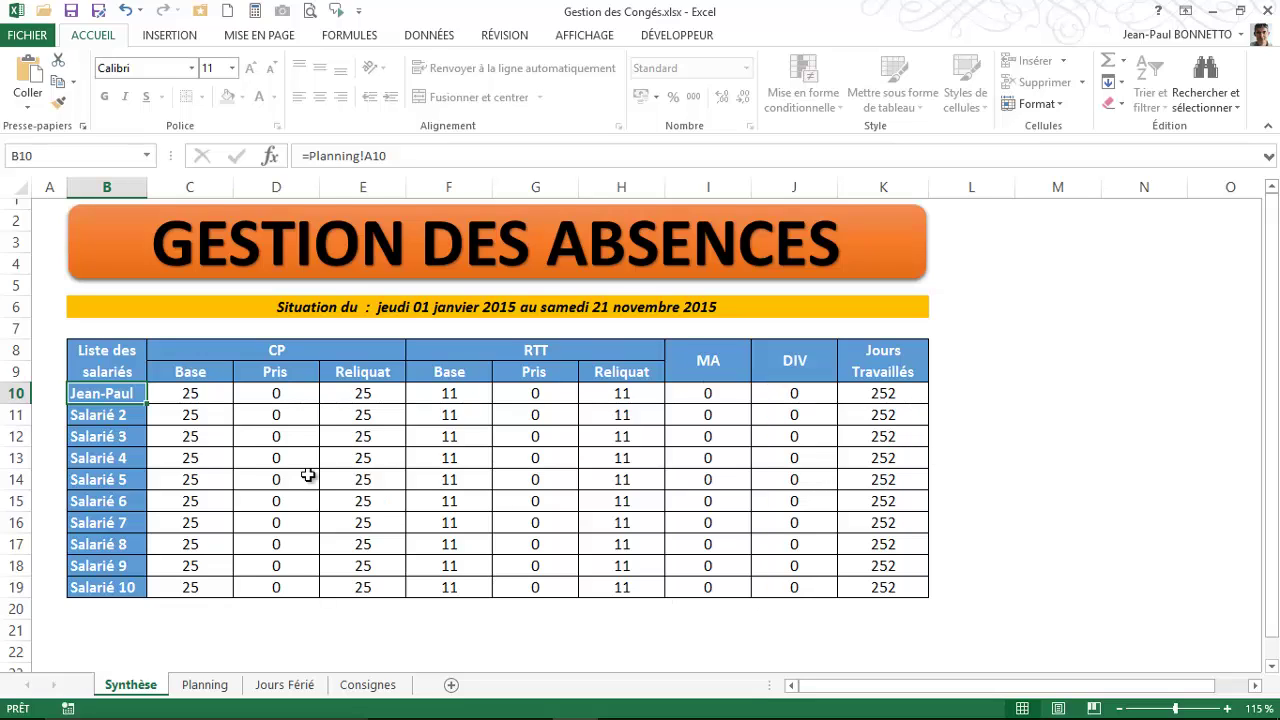
left_click(186, 397)
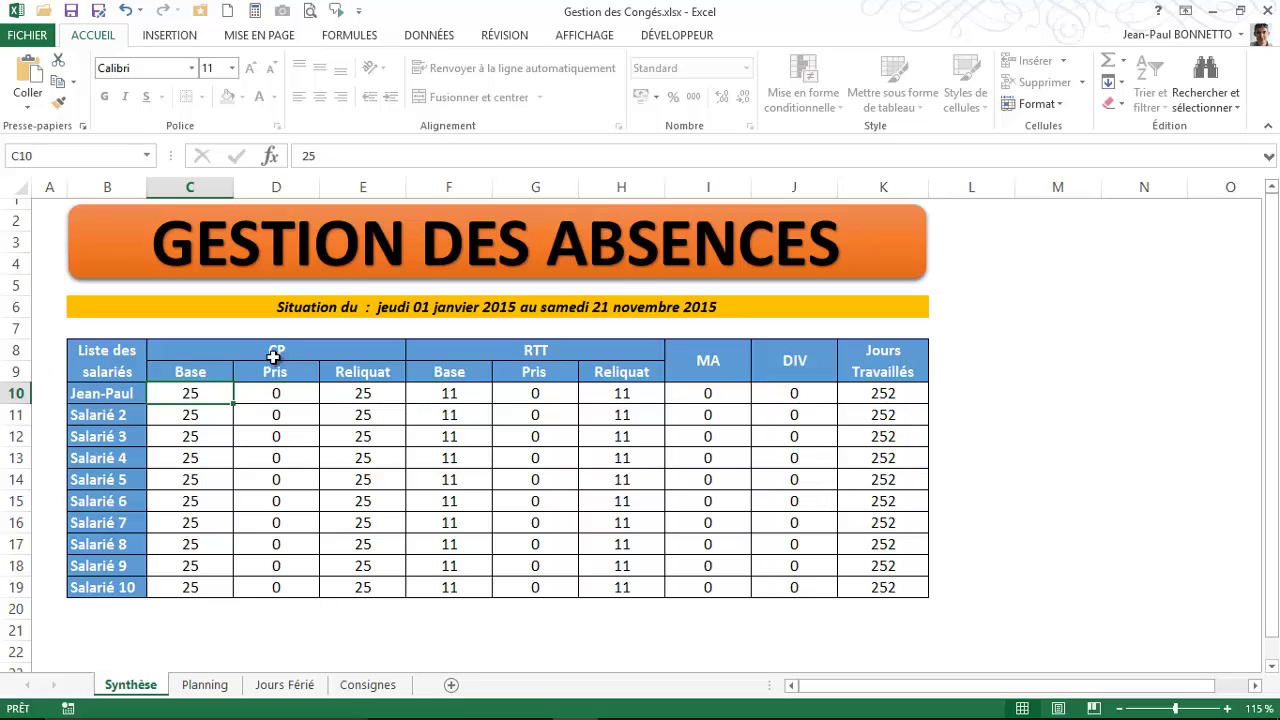
left_click(275, 402)
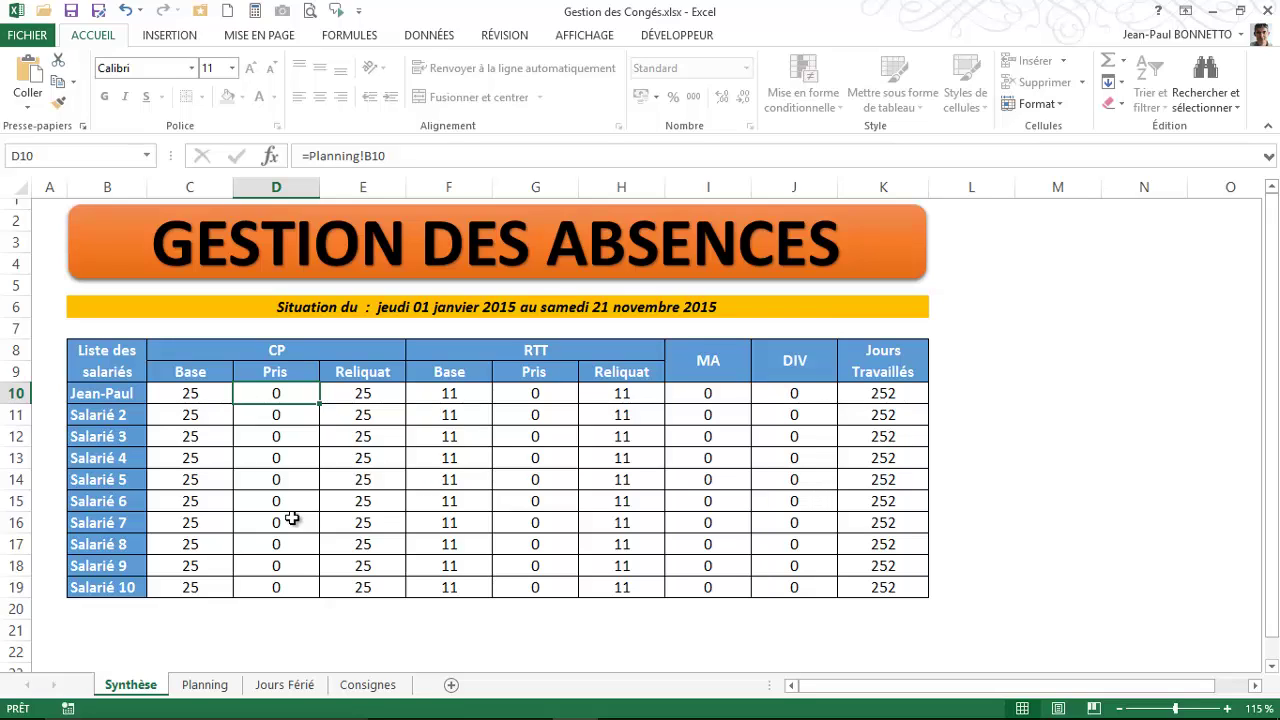
left_click(361, 434)
left_click(368, 397)
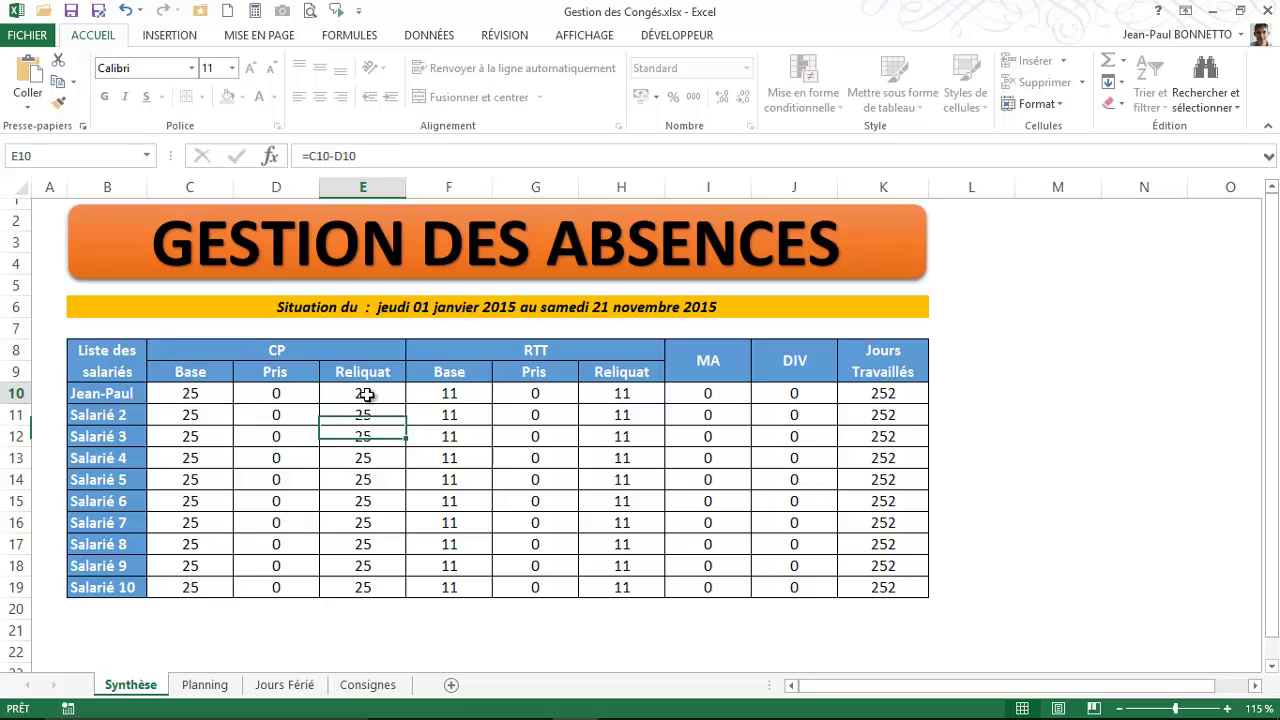
left_click(363, 420)
left_click(364, 398)
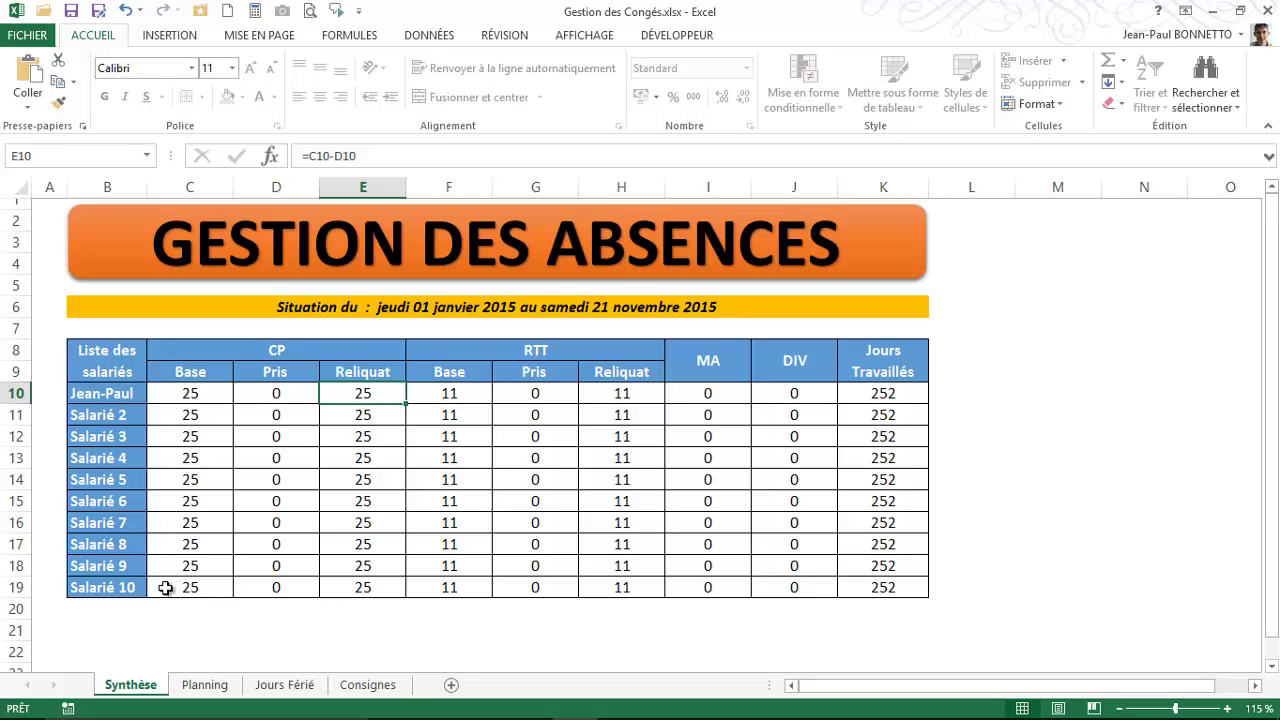
left_click(521, 355)
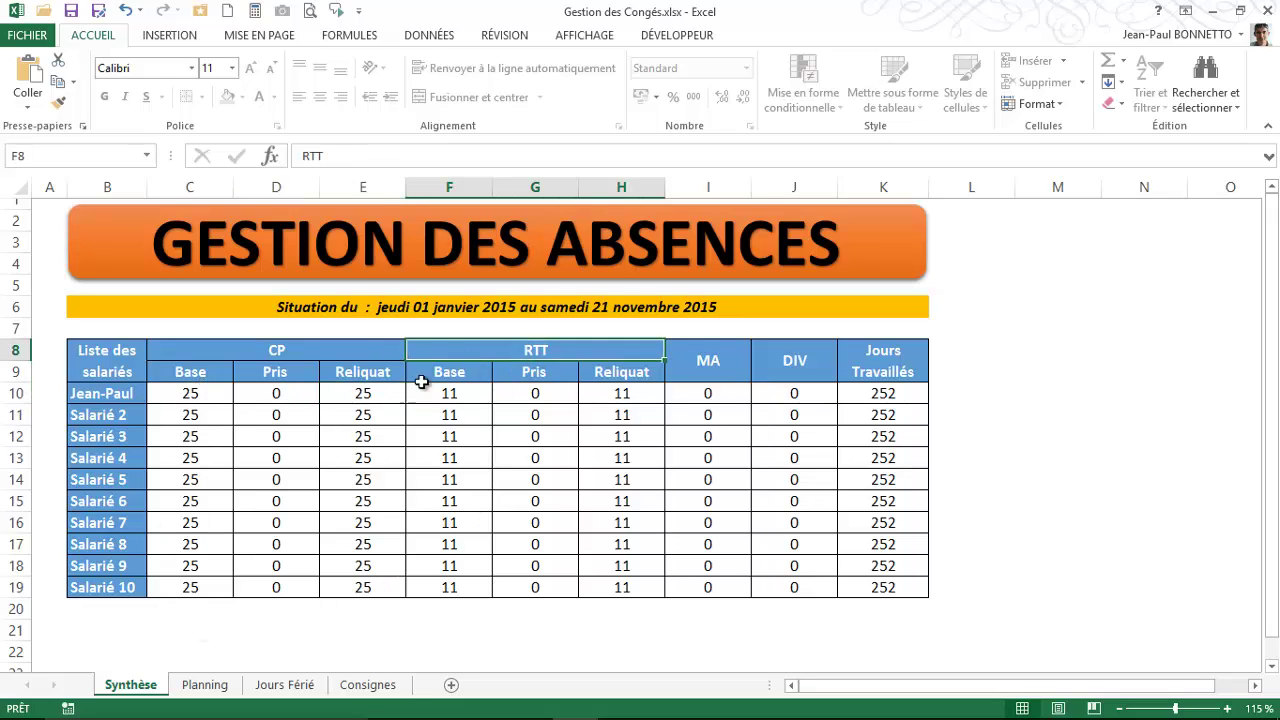
left_click(517, 411)
left_click(291, 345)
left_click(514, 356)
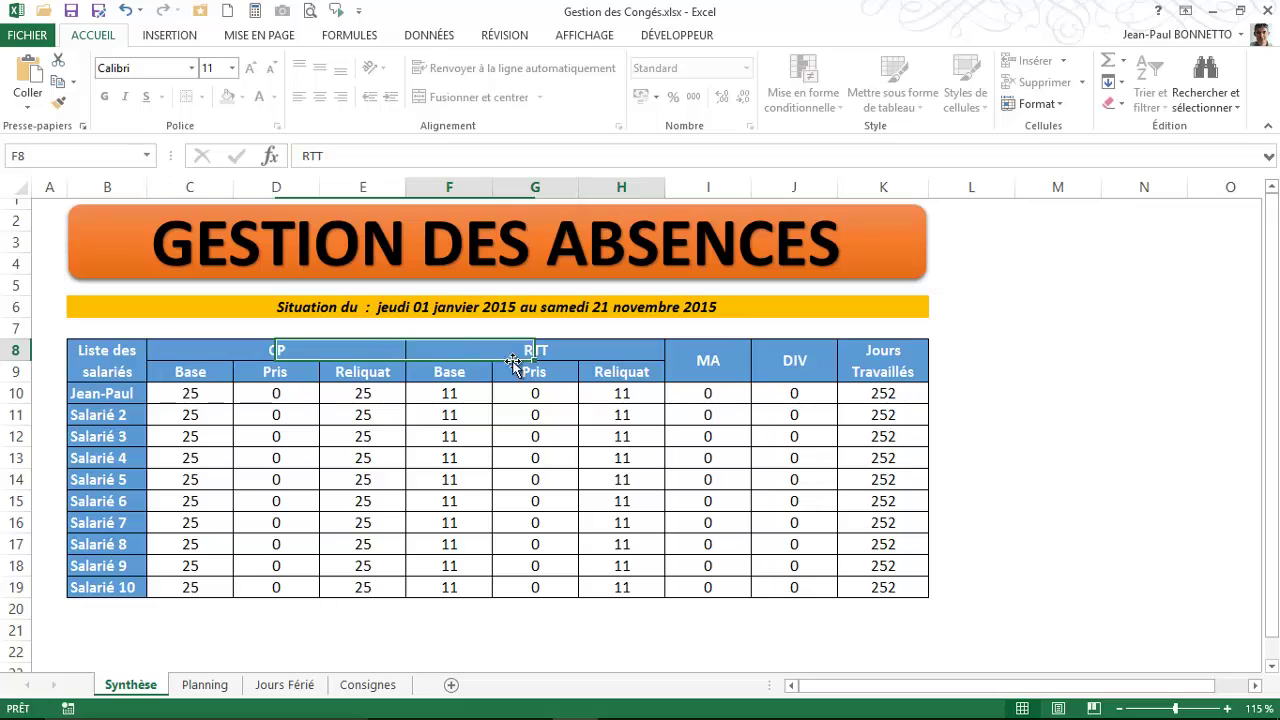
left_click(278, 358)
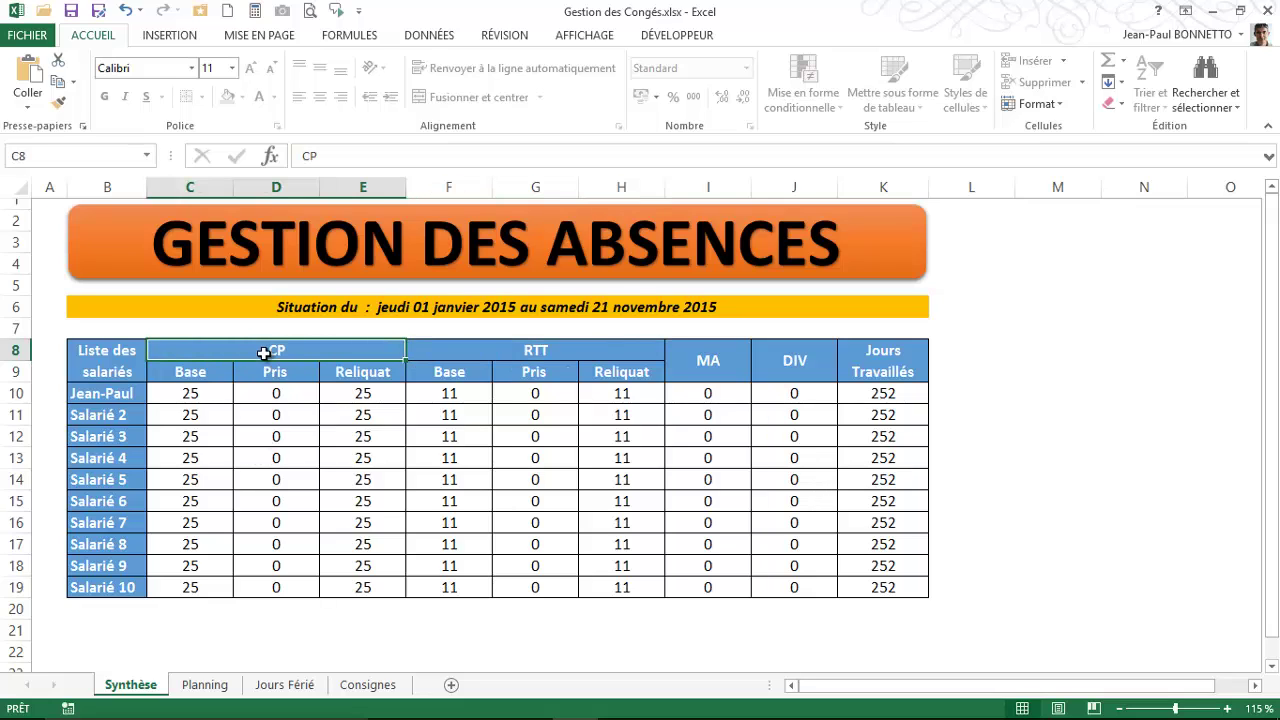
left_click(510, 355)
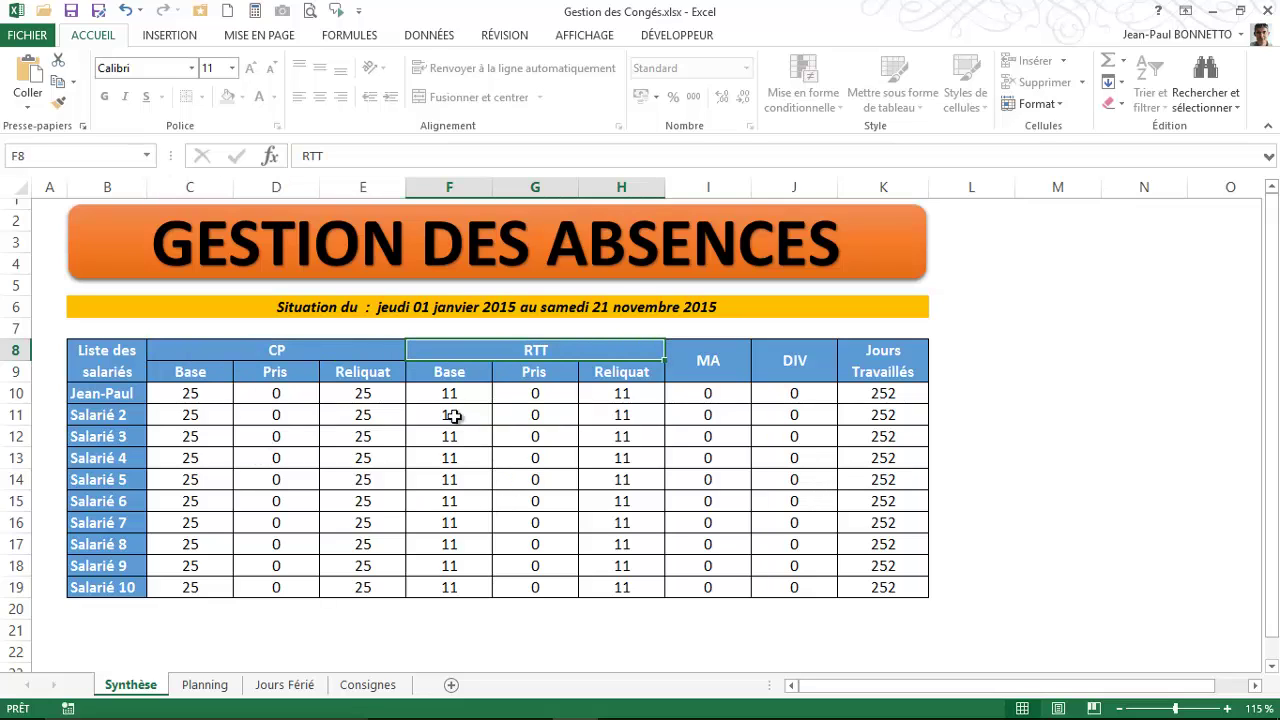
Step: Examine the MA, DIV and Jours Travaillés columns and their links to the Planning sheet
left_click(709, 418)
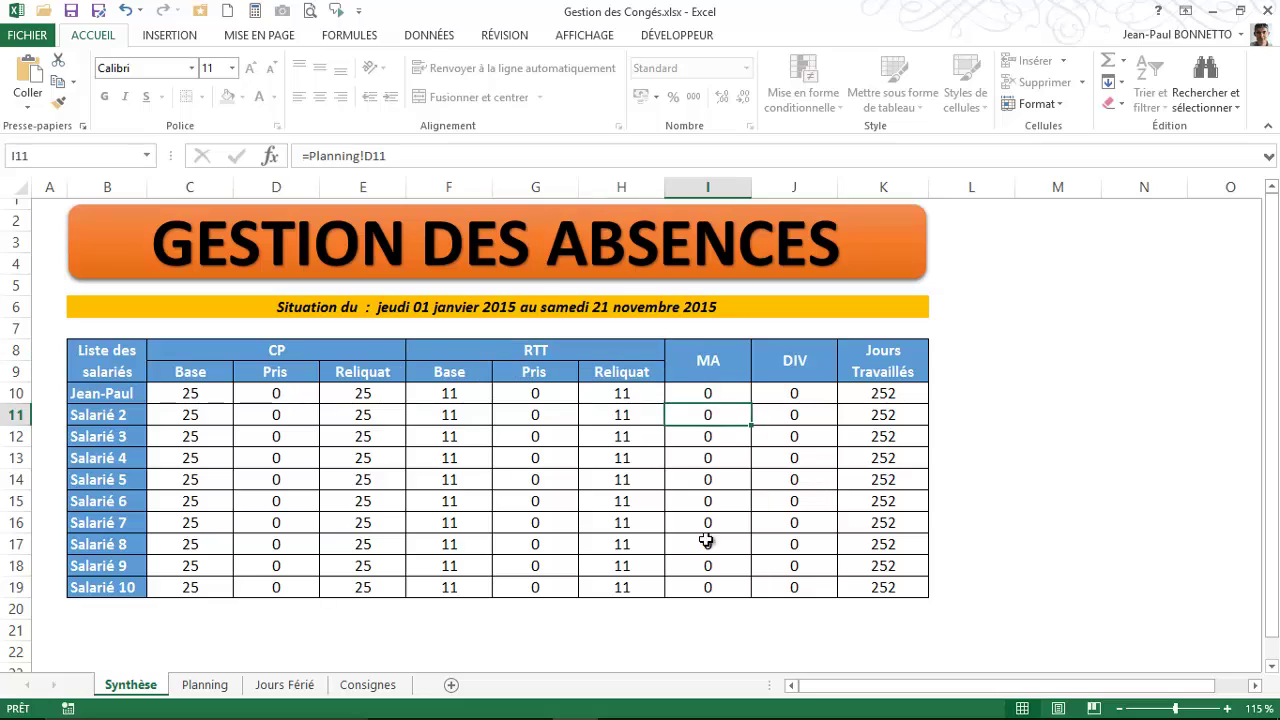
left_click(706, 458)
left_click(706, 358)
left_click(706, 456)
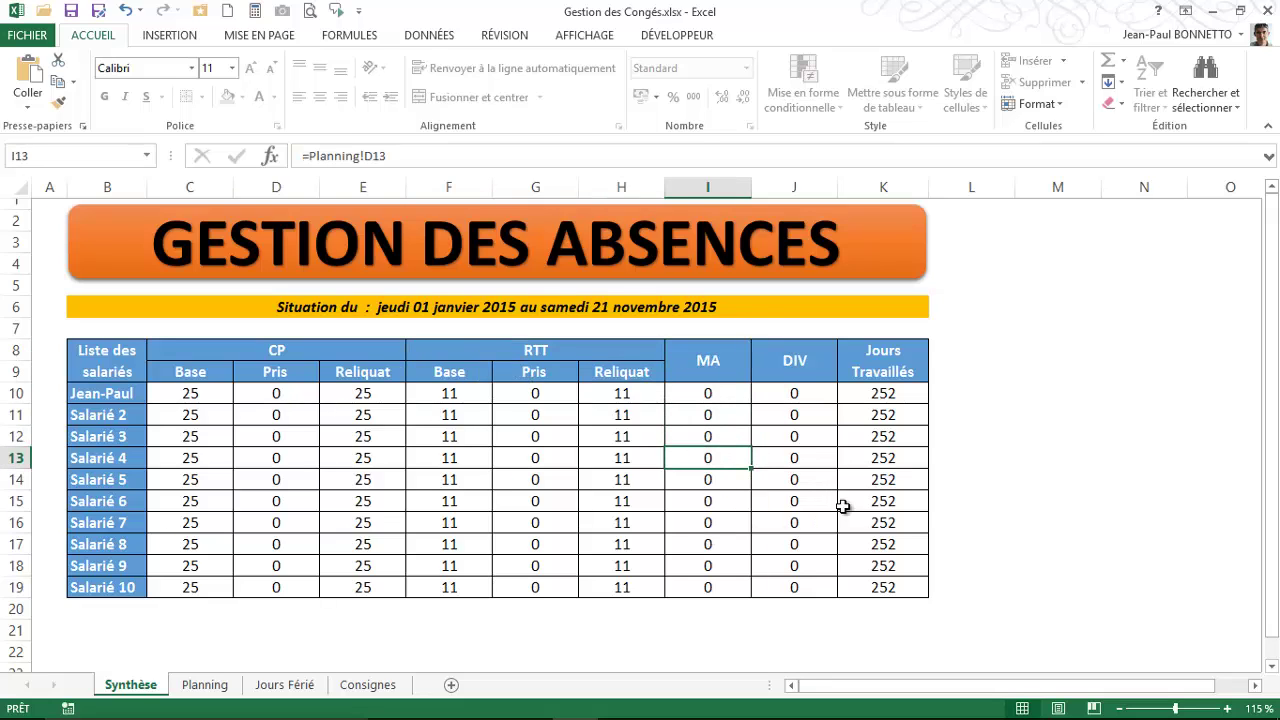
left_click(805, 418)
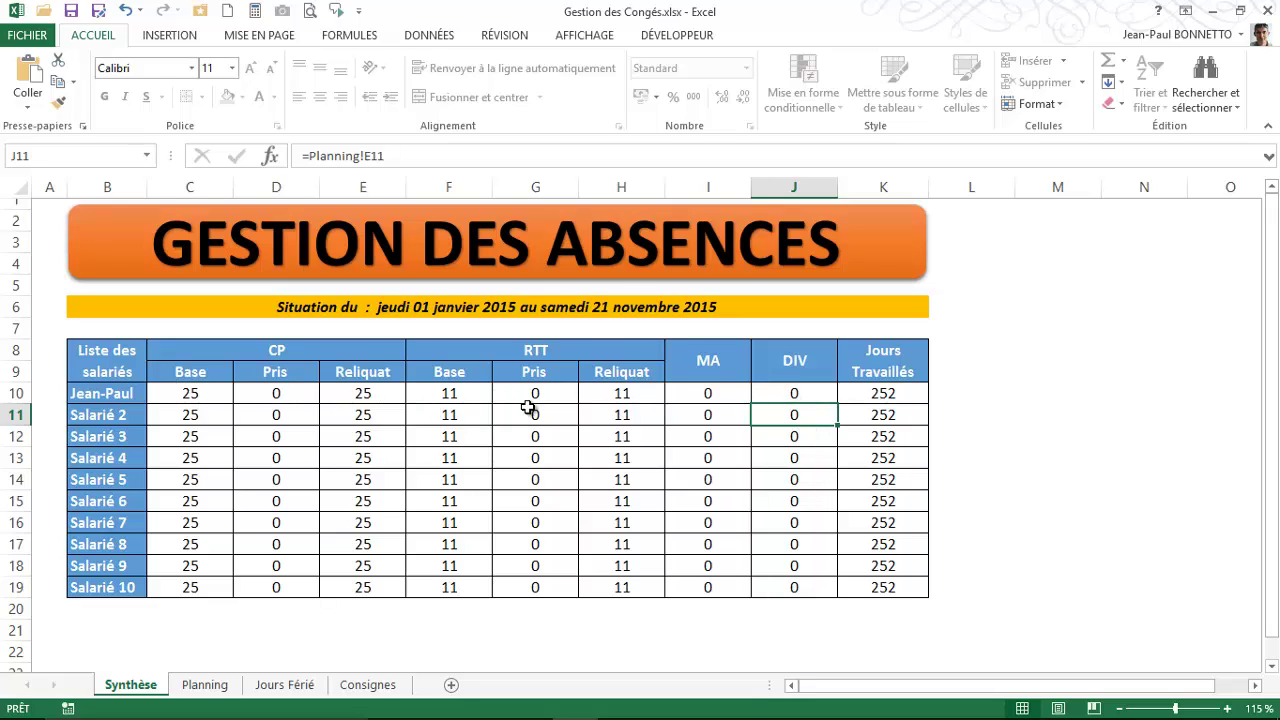
left_click(888, 422)
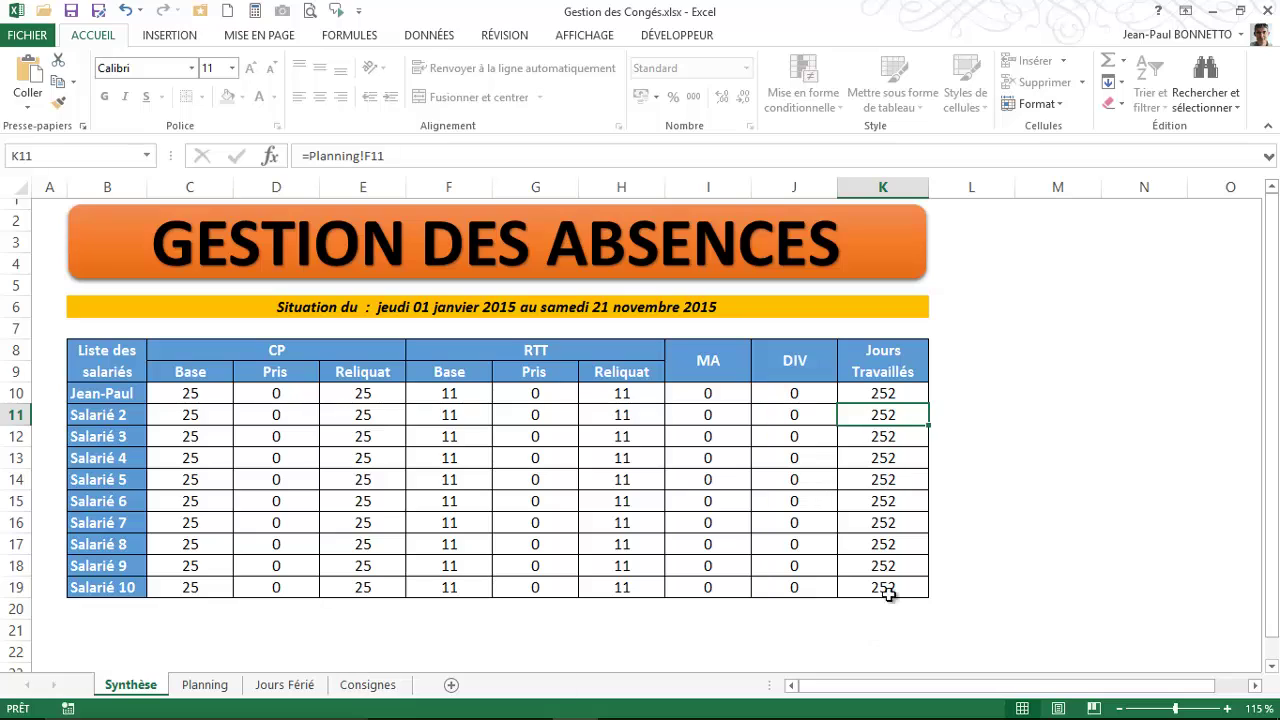
left_click(880, 397)
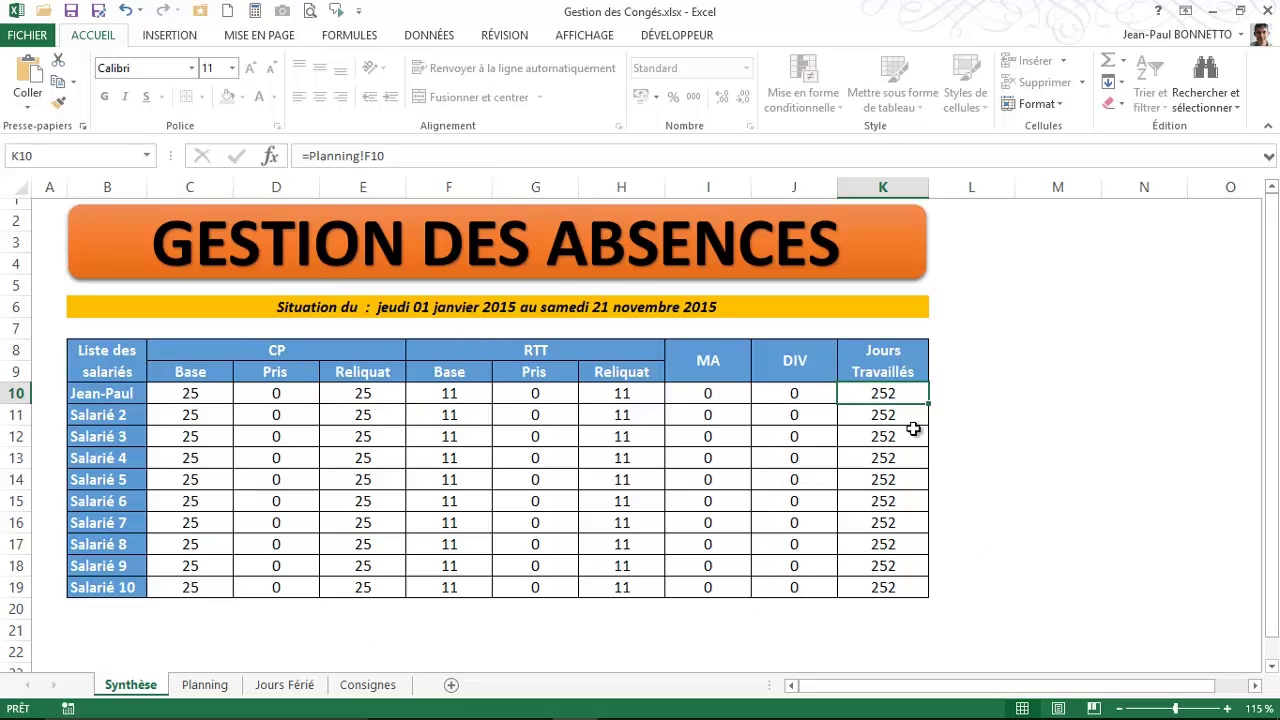
left_click(896, 413)
left_click(892, 493)
left_click(877, 398)
left_click(881, 486)
left_click(884, 394)
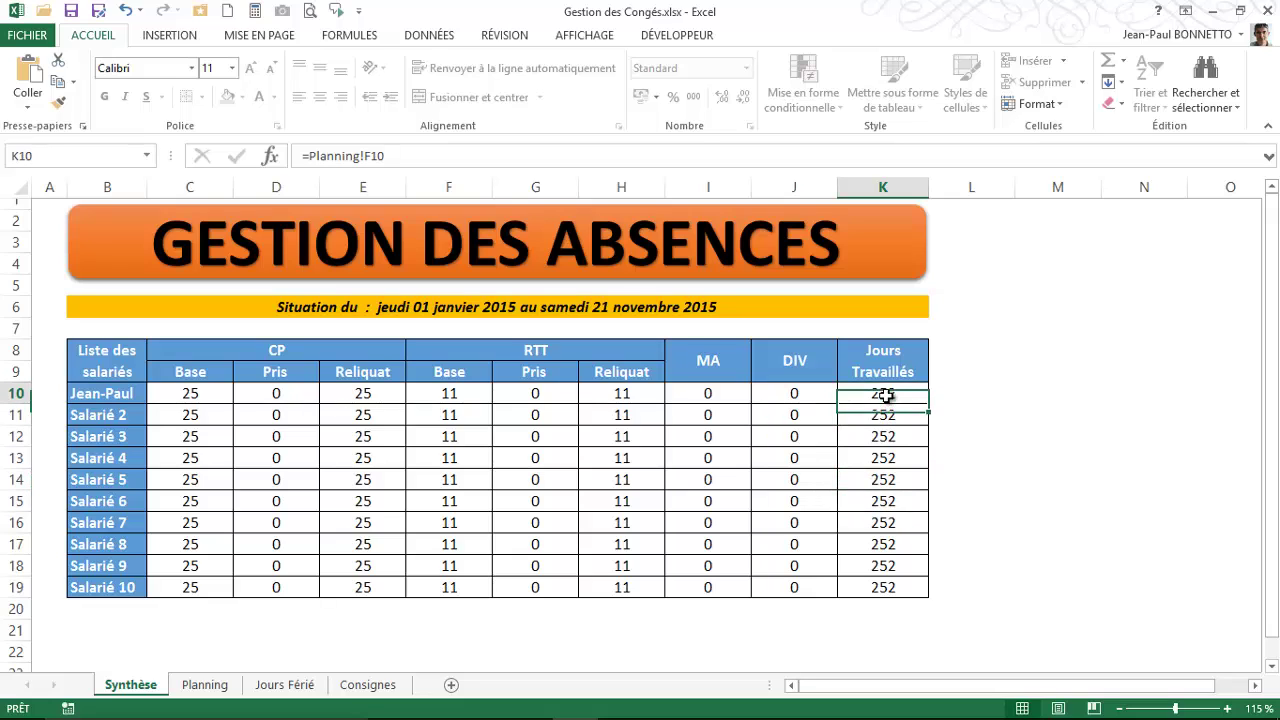
left_click(880, 415)
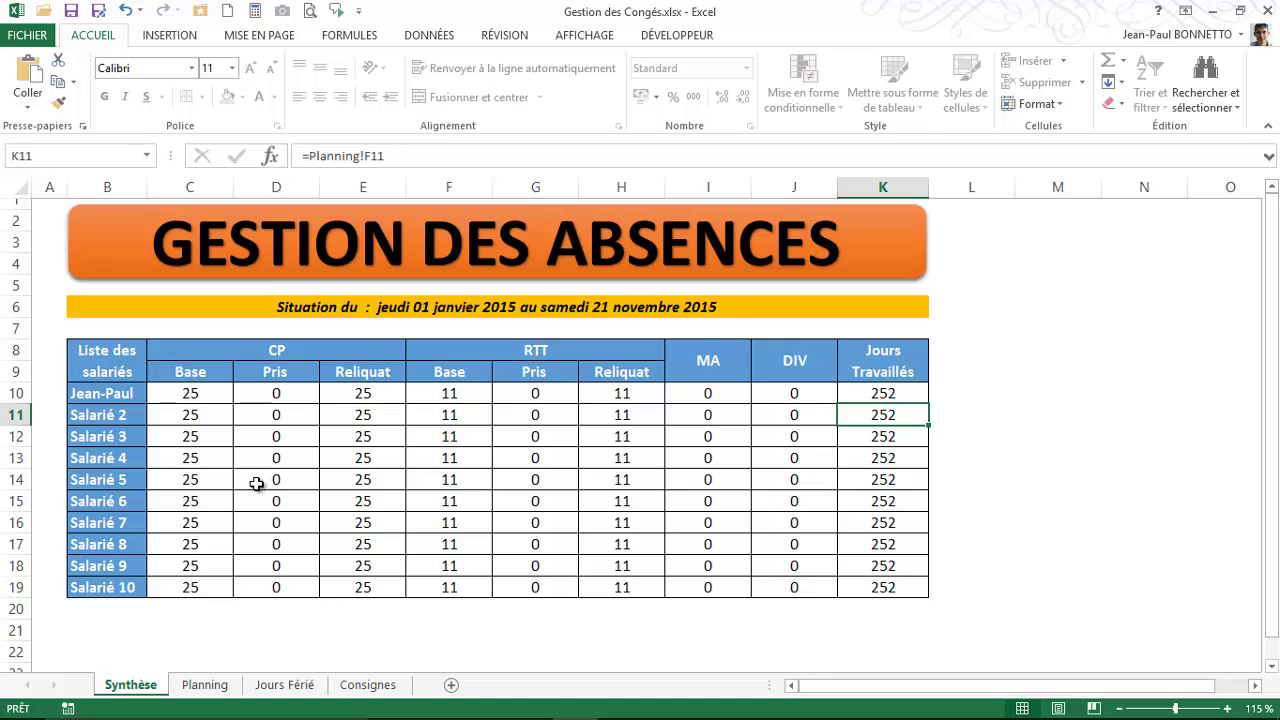
Step: Review the Date début, Date fin and Date du jour fields and the calendar's first day on the Planning sheet
left_click(204, 684)
left_click(145, 465)
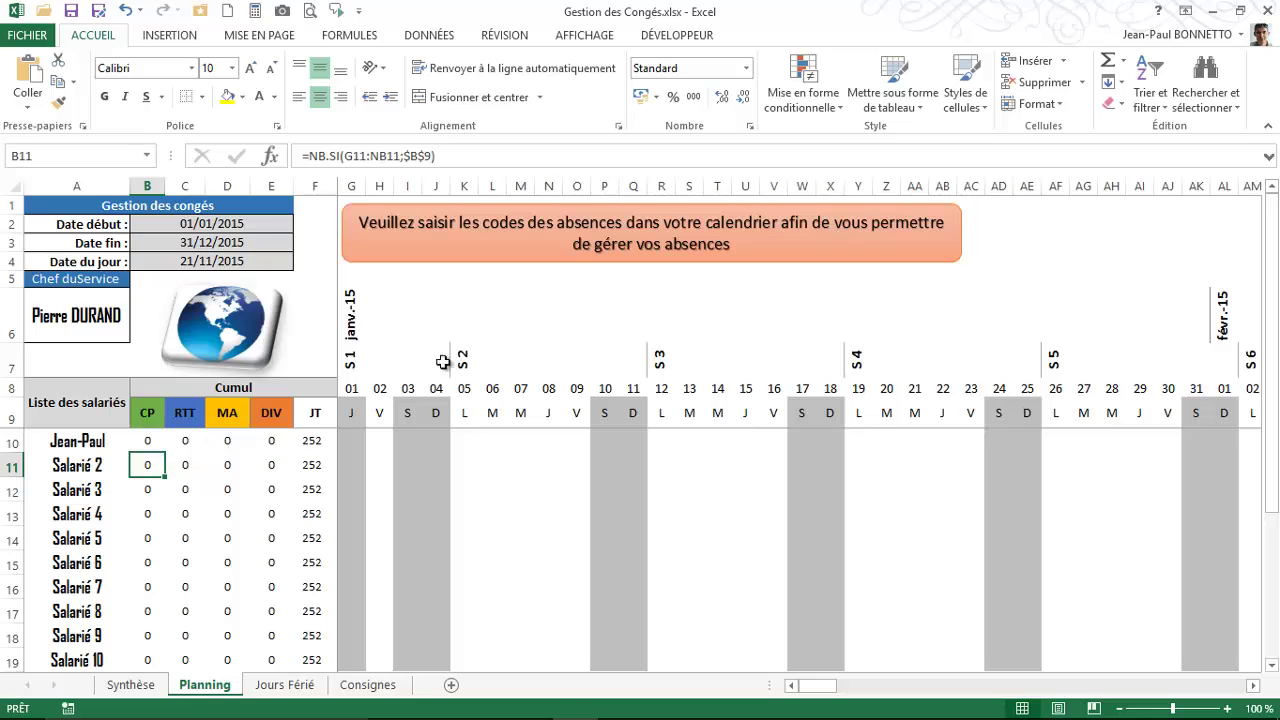
left_click(426, 474)
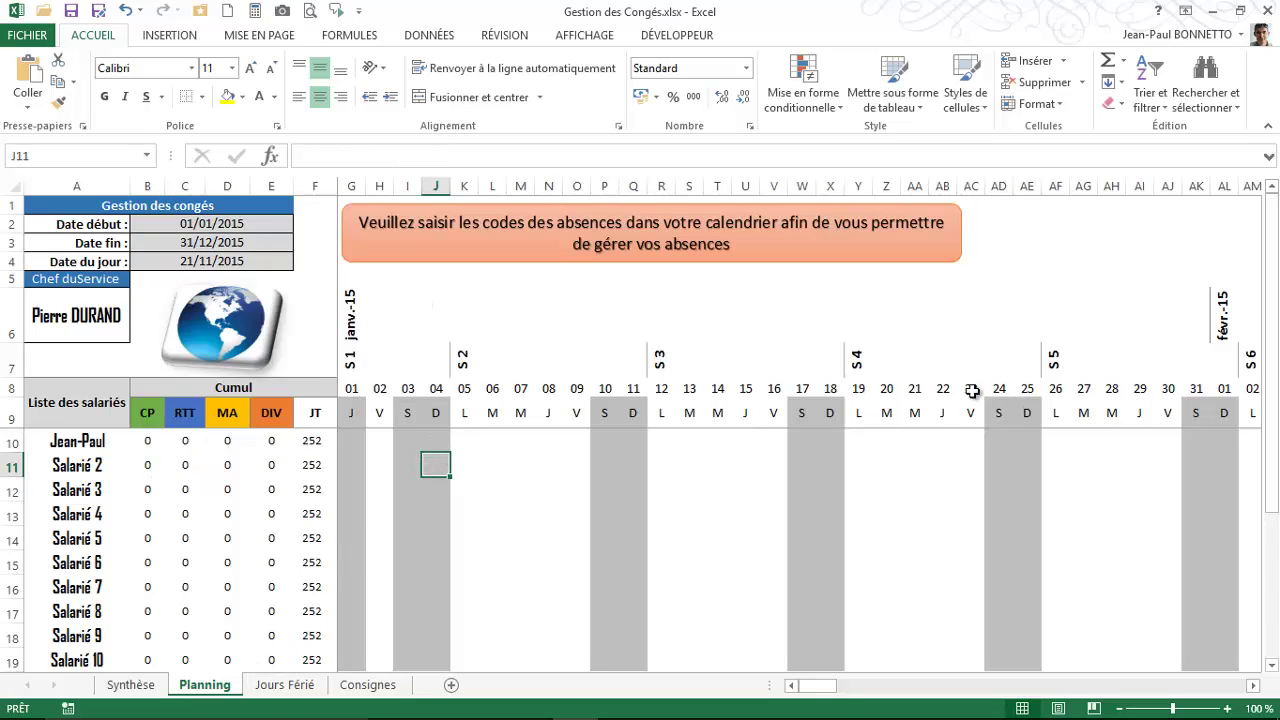
left_click(352, 388)
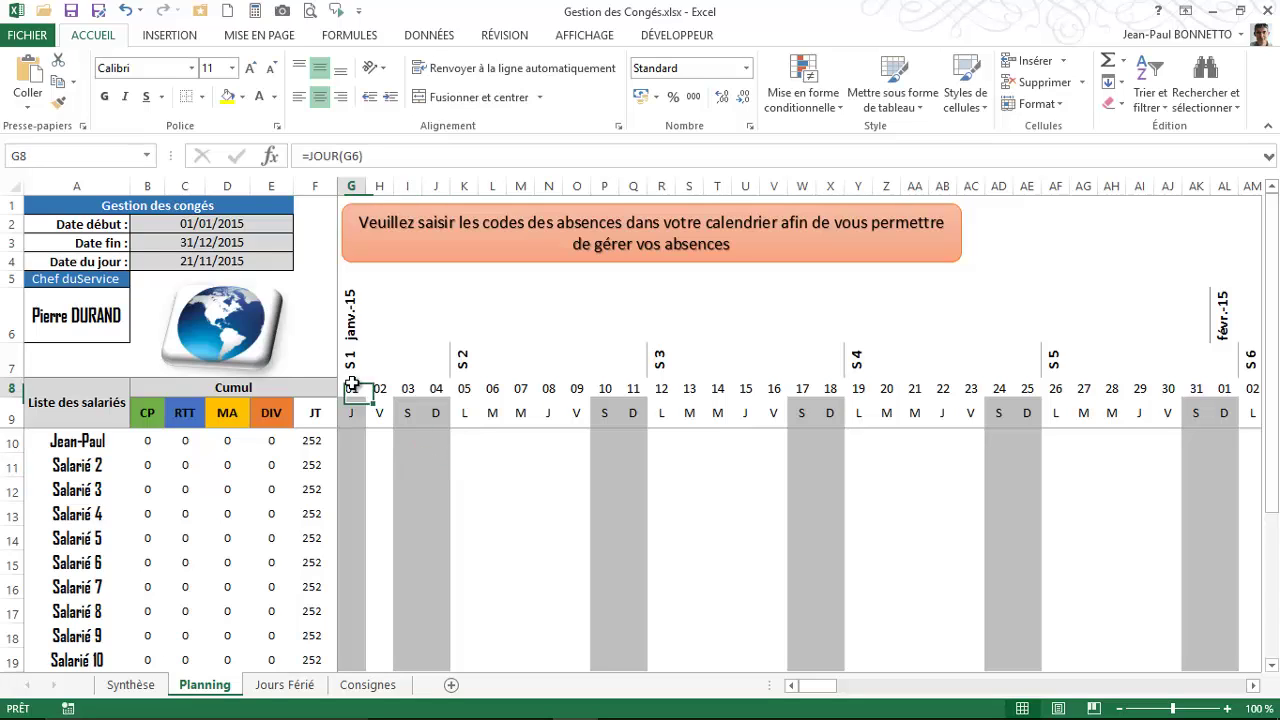
left_click(202, 221)
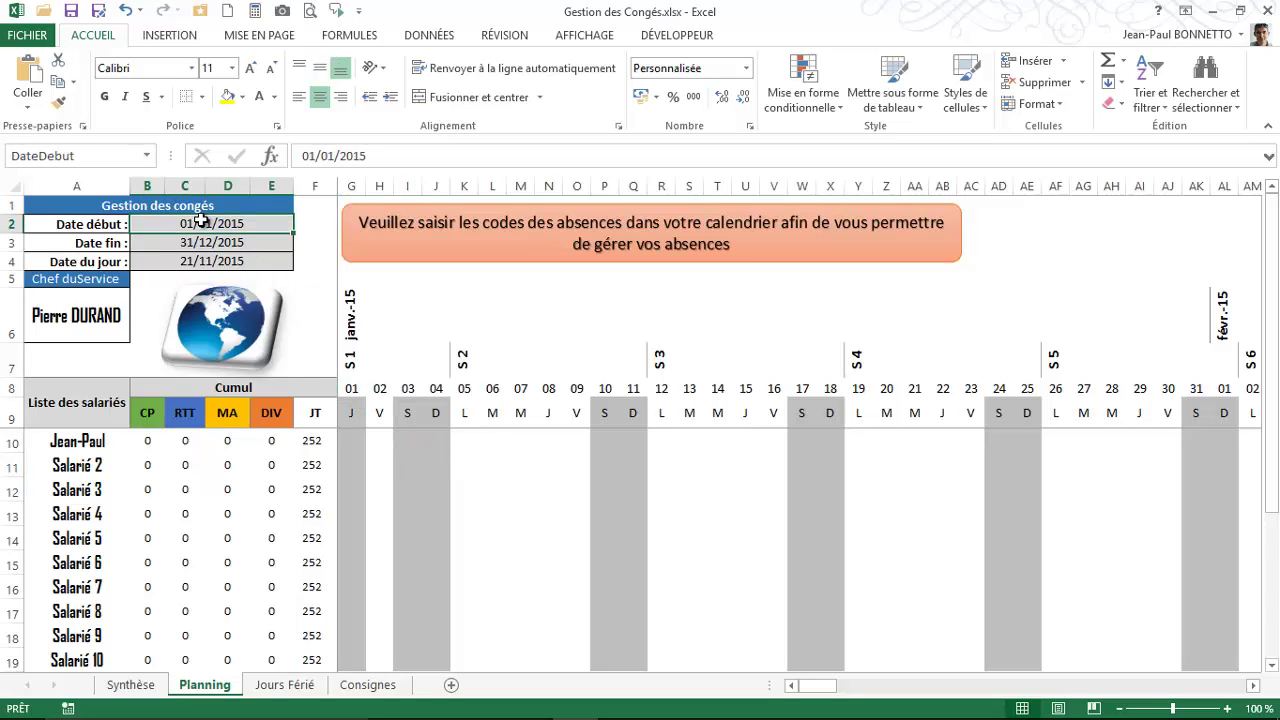
left_click(99, 224)
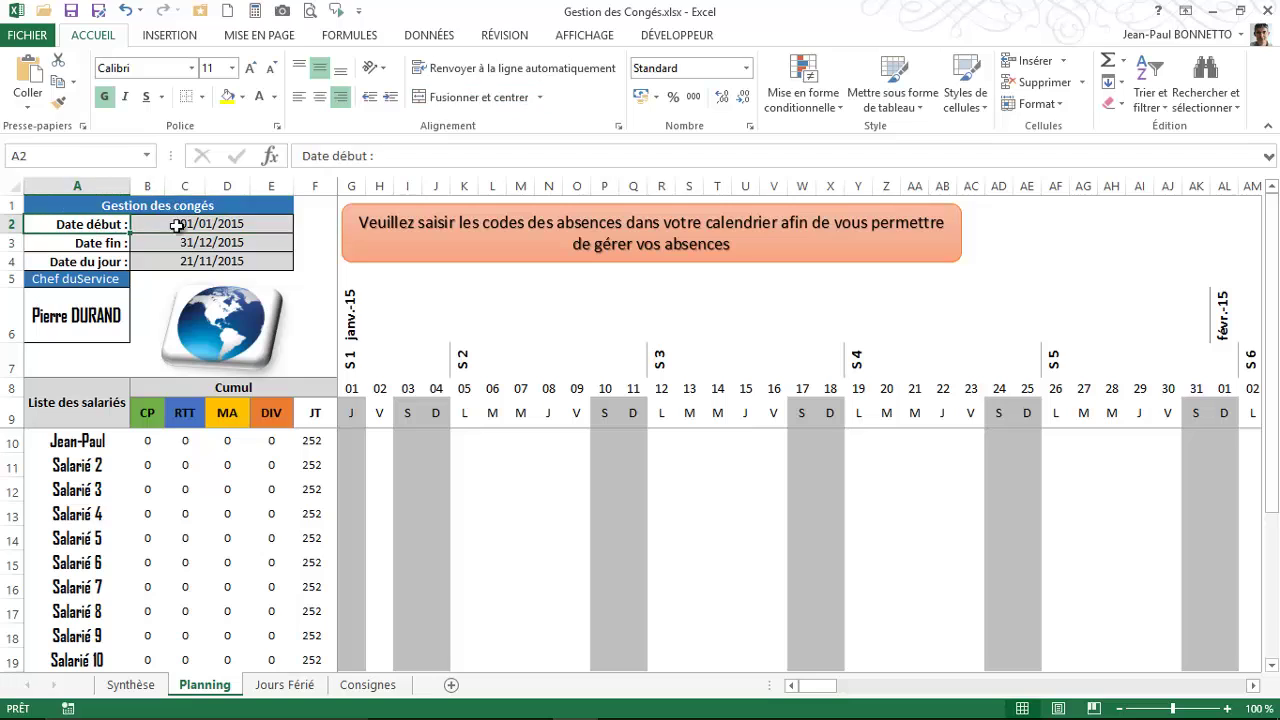
left_click(190, 224)
left_click(92, 243)
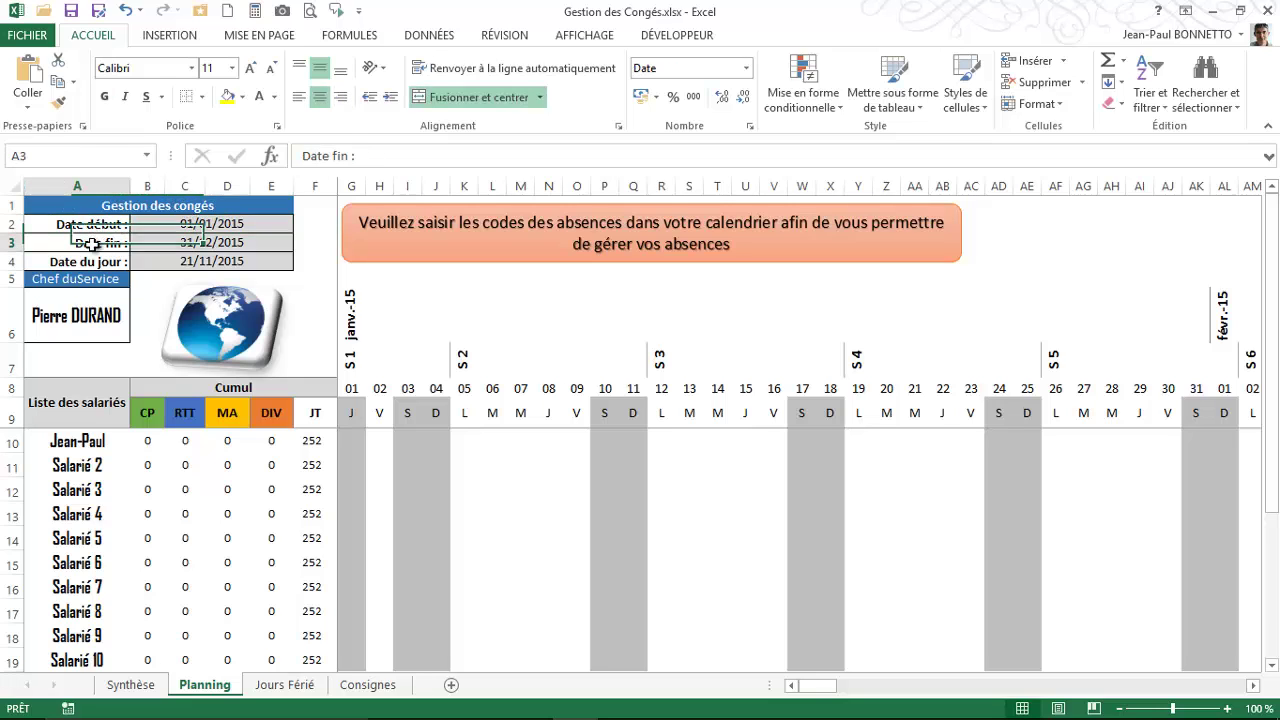
left_click(88, 262)
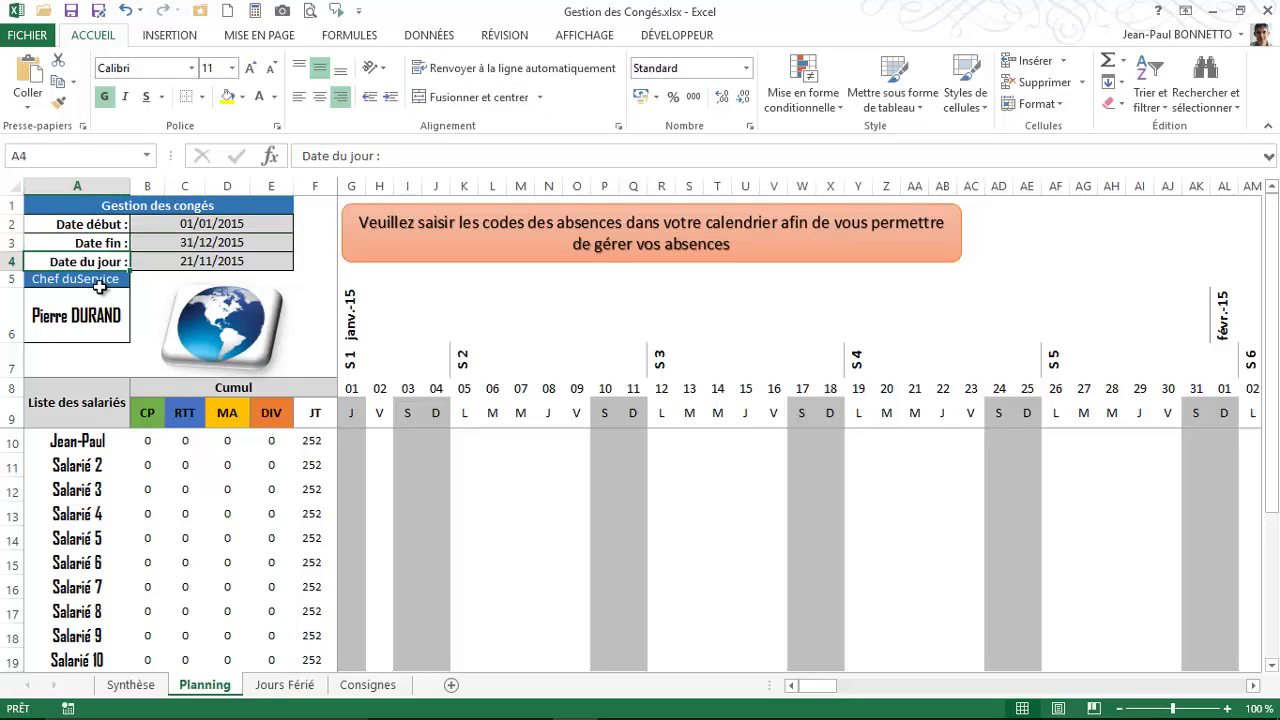
left_click(192, 266)
left_click(100, 262)
Step: Set the Date début of the planning to 01/06/2015
left_click(214, 225)
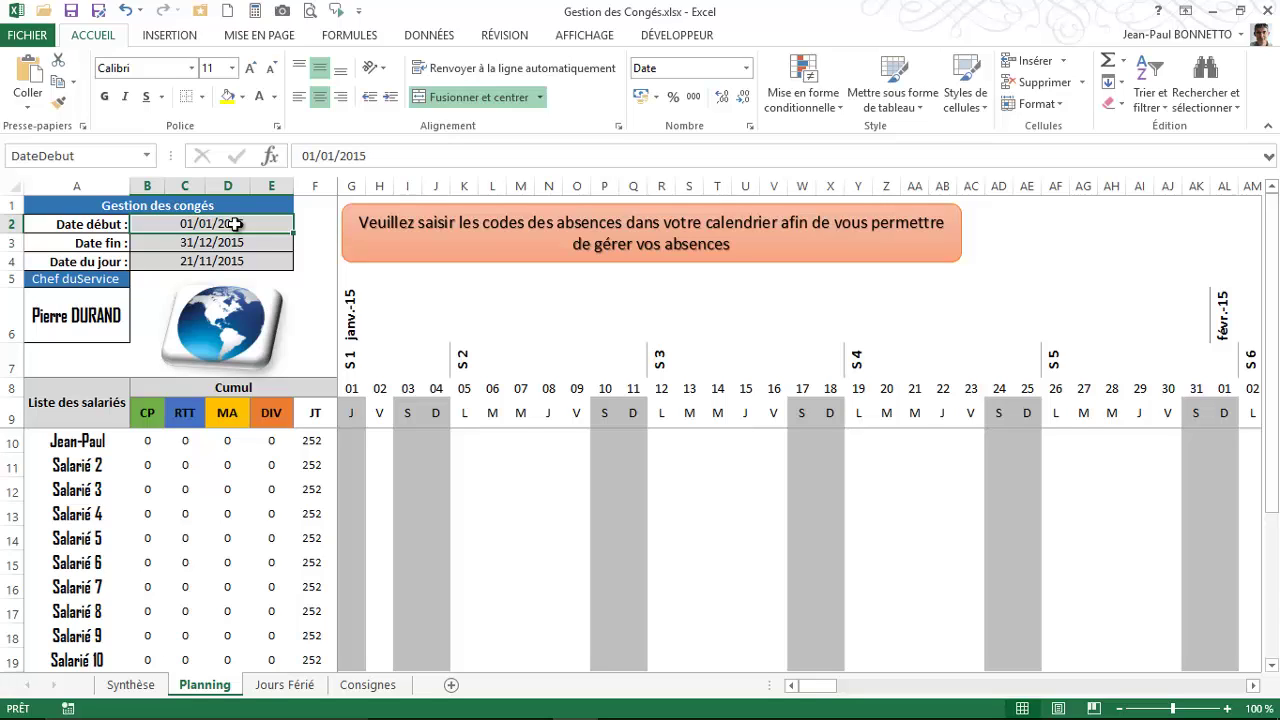
left_click(333, 155)
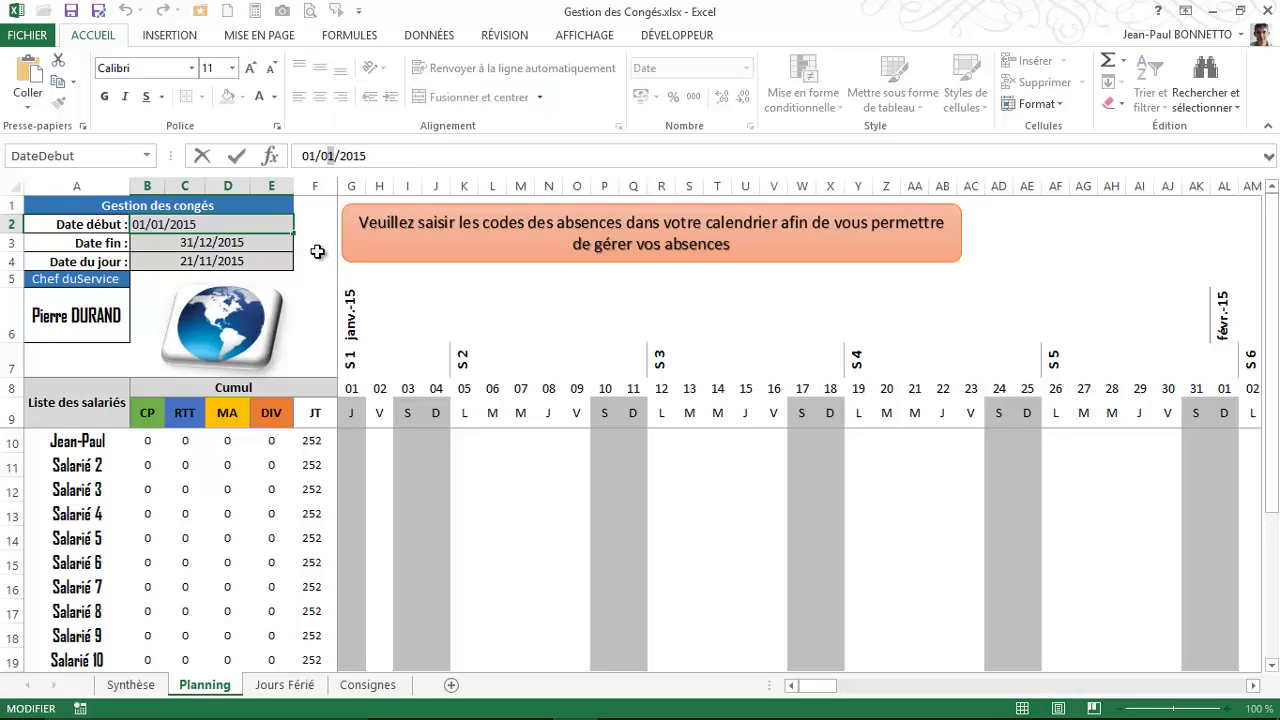
type("6")
key("Return")
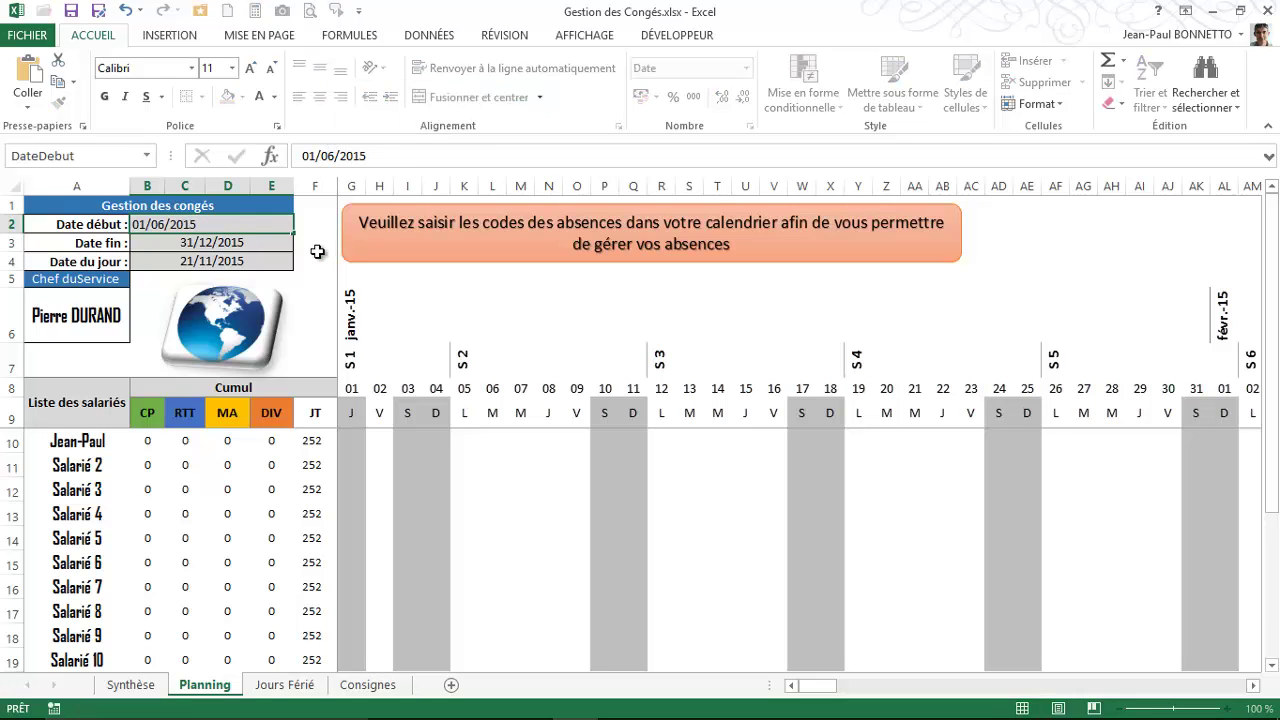
left_click(212, 222)
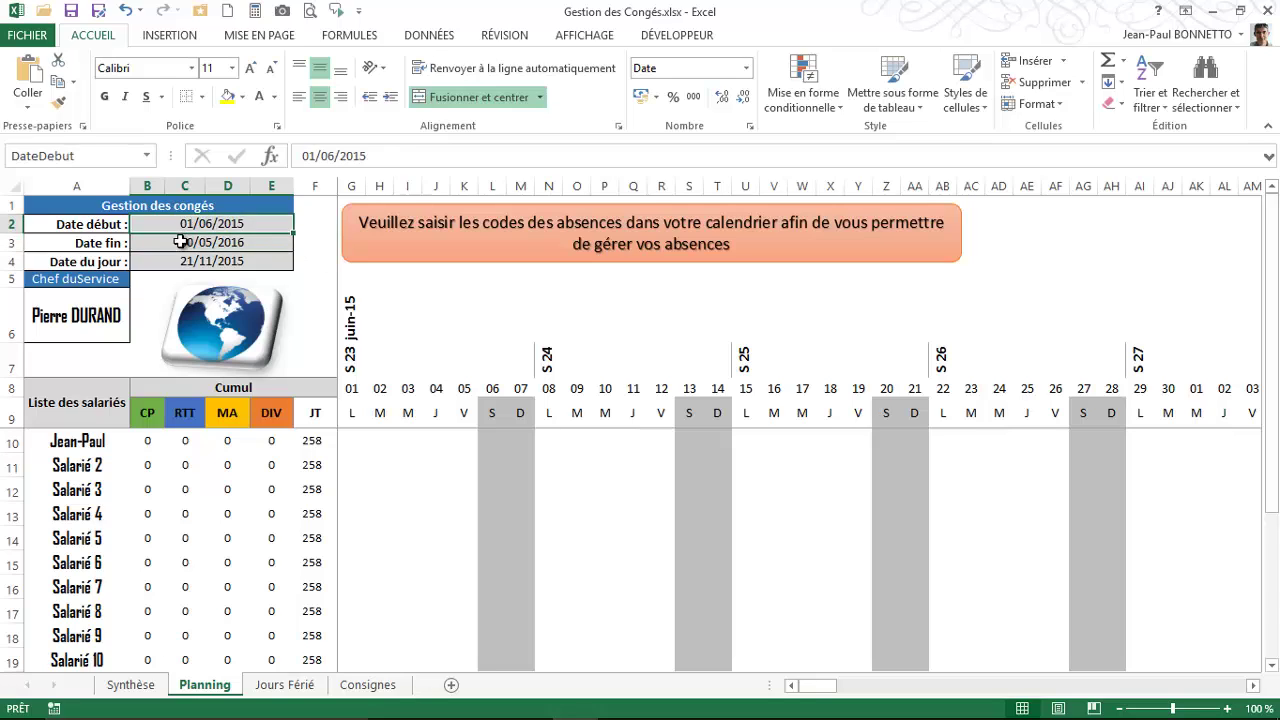
Step: Examine how Date fin is calculated from Date début and check the calendar's first and last days
left_click(192, 241)
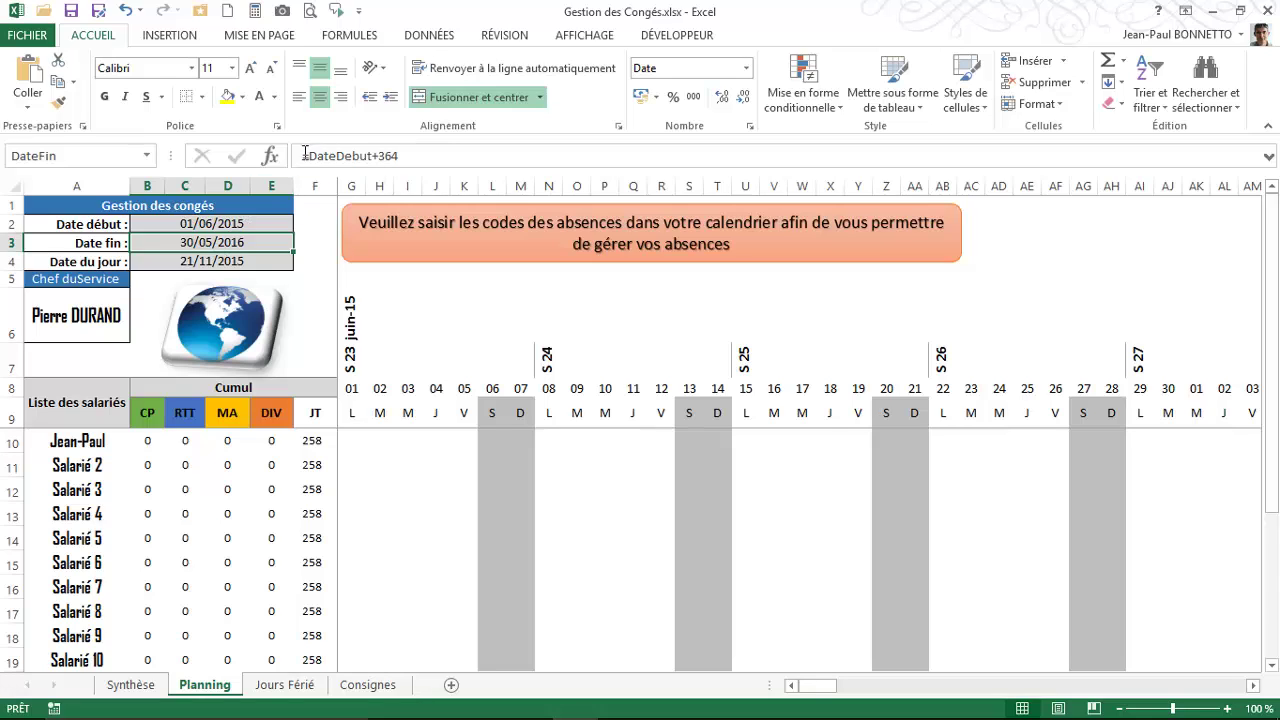
left_click(235, 222)
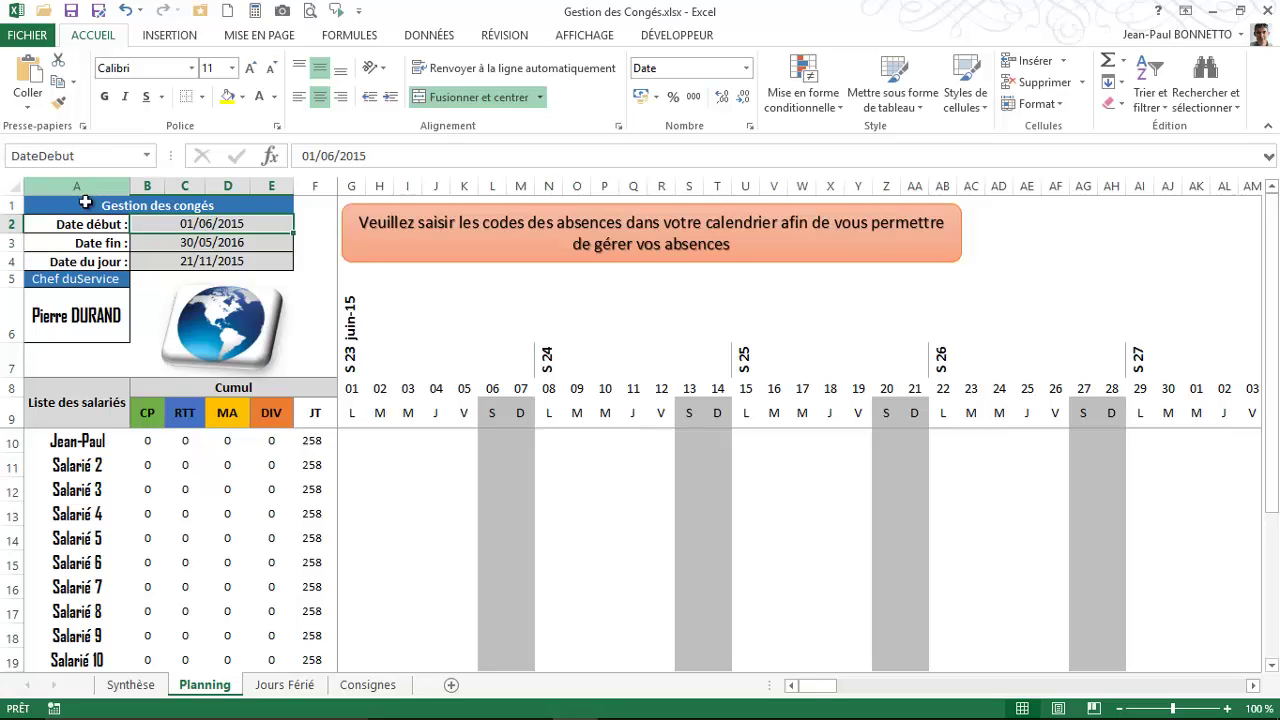
left_click(201, 242)
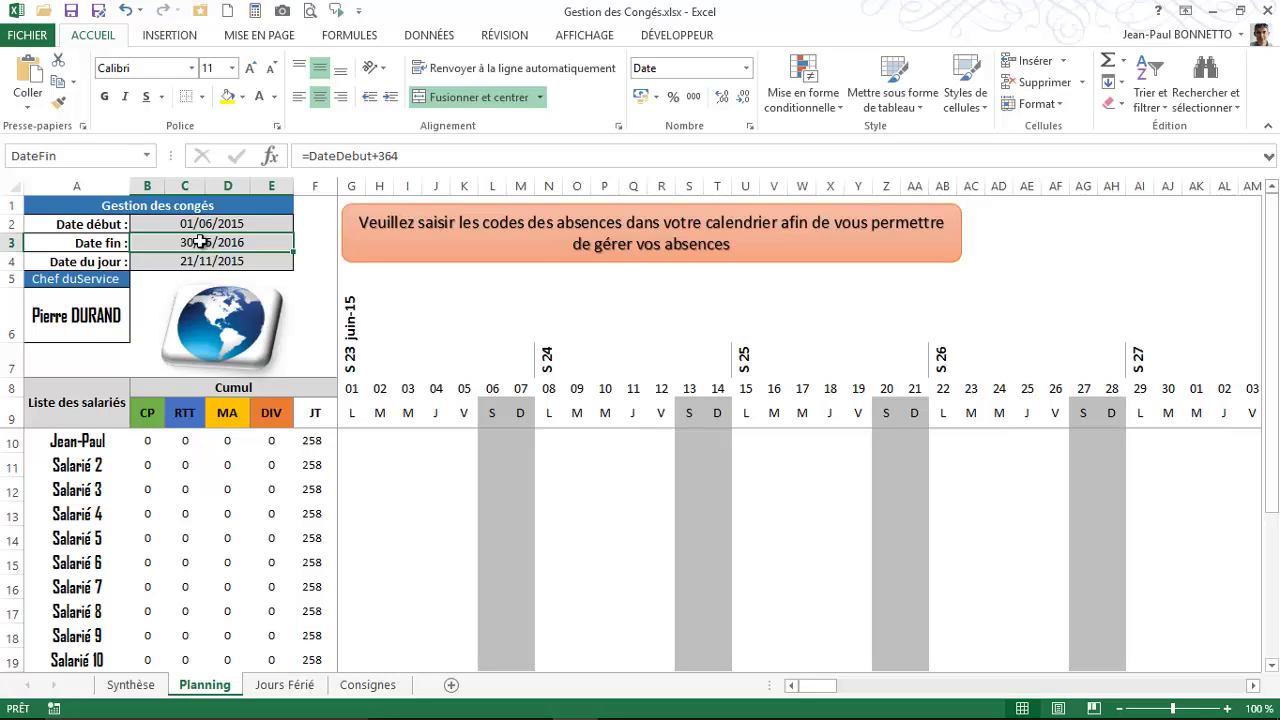
left_click(351, 413)
left_click_drag(829, 689, 1252, 700)
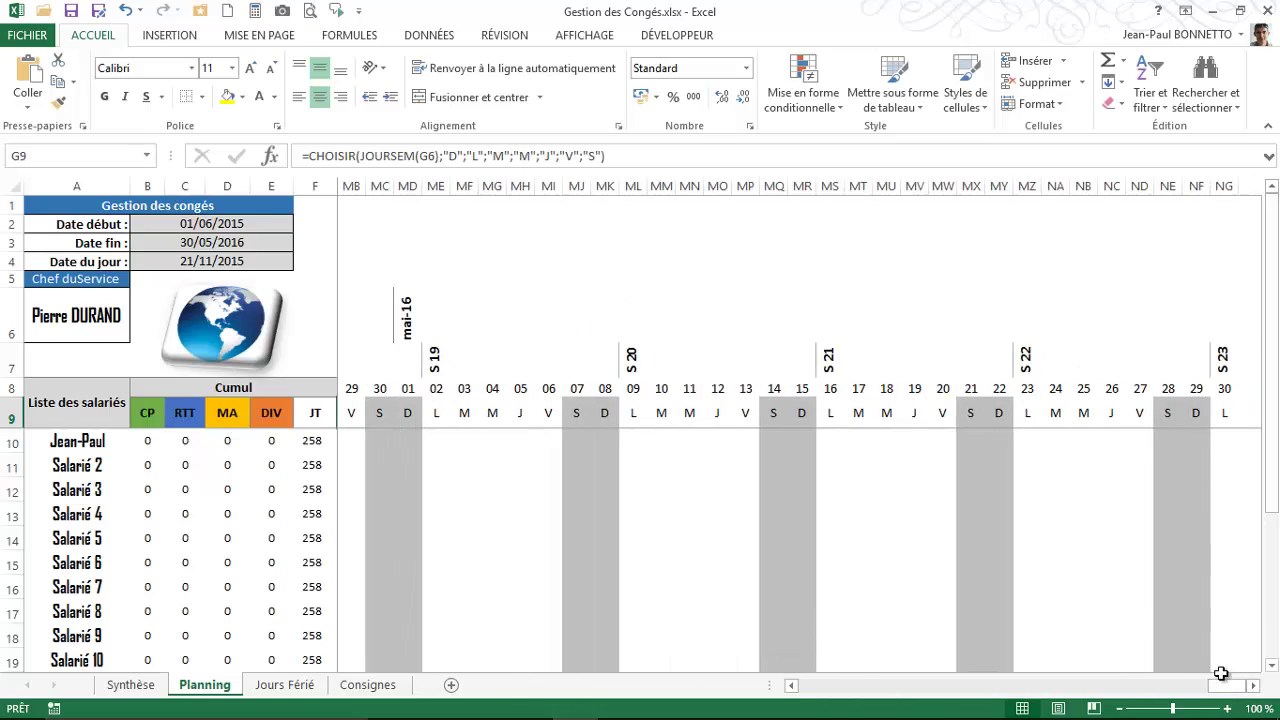
left_click_drag(1231, 688, 704, 682)
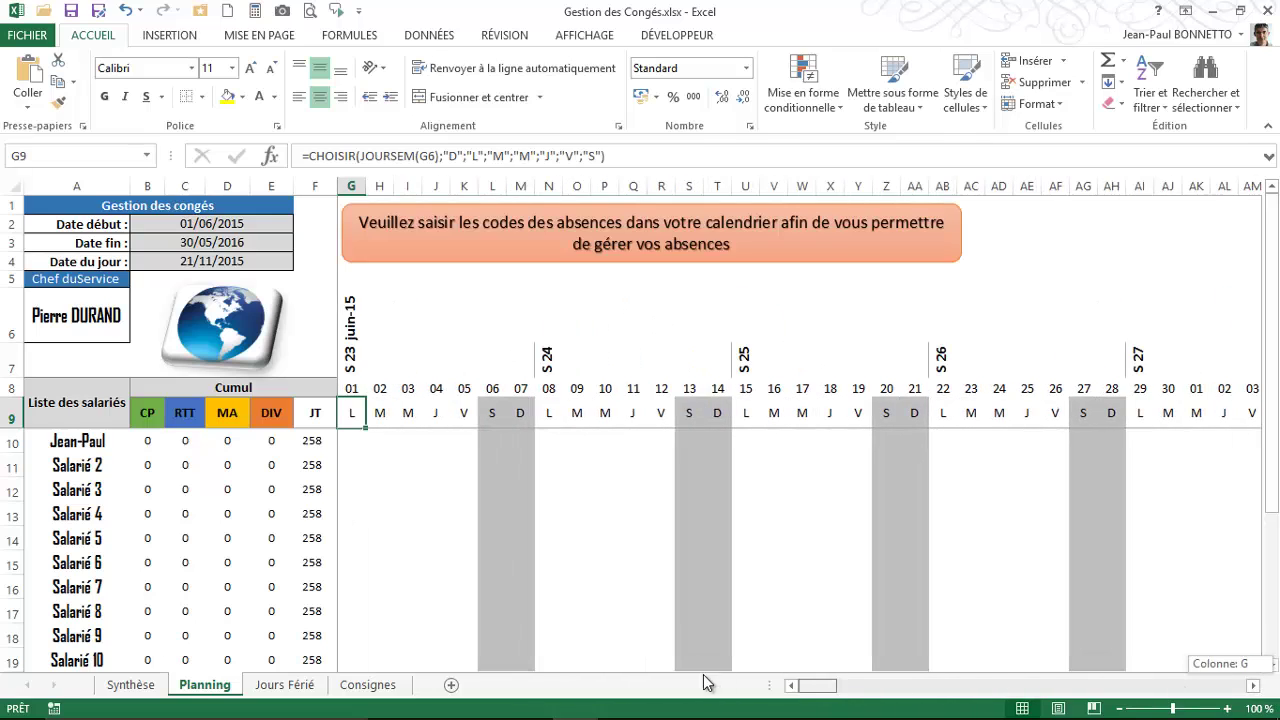
Step: Set the Date début of the planning back to 01/01/2015
left_click(236, 225)
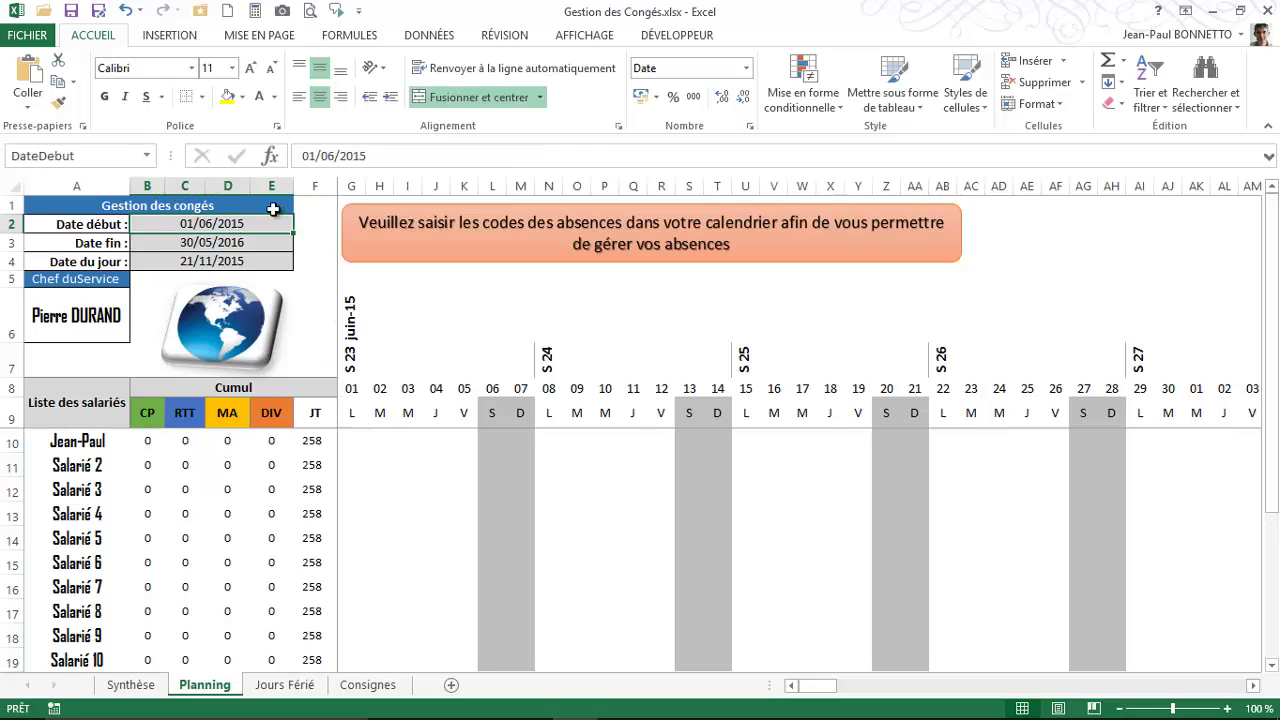
left_click(325, 156)
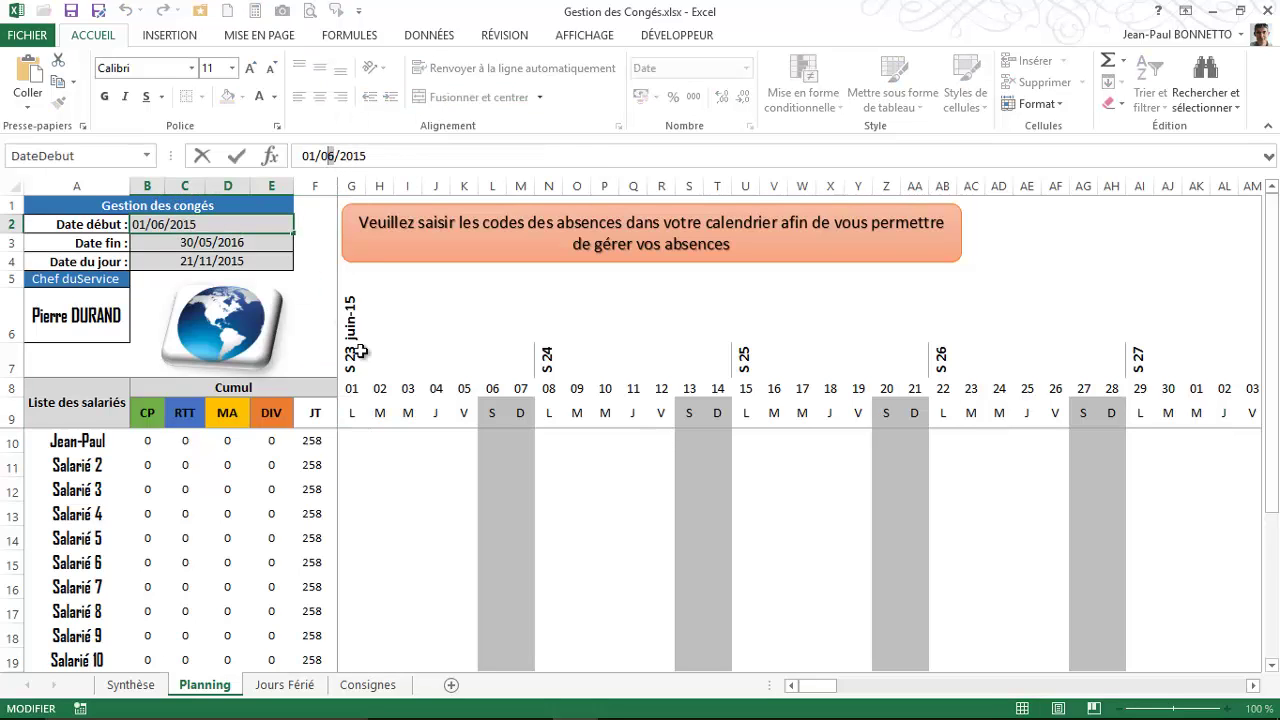
key("Delete")
type("1")
key("Return")
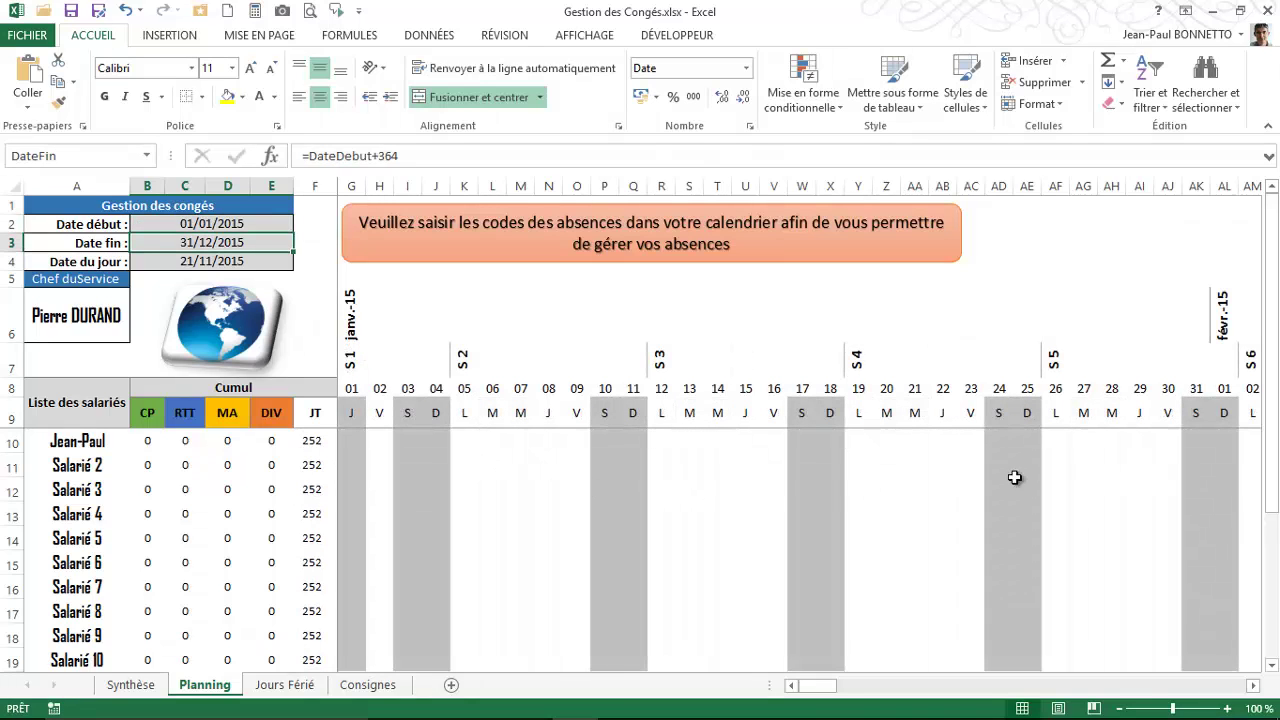
Step: Examine the formulas behind the month labels in row 6 and the week numbers in row 7 of the calendar
left_click(356, 391)
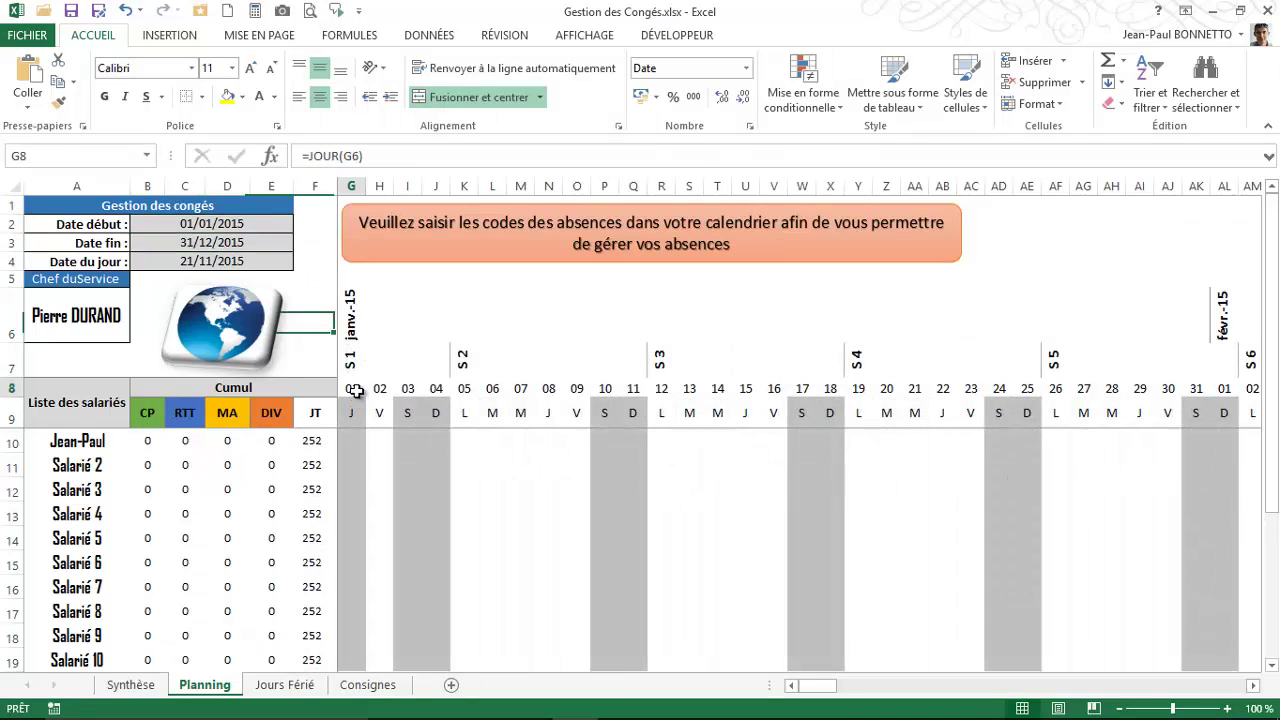
left_click(356, 323)
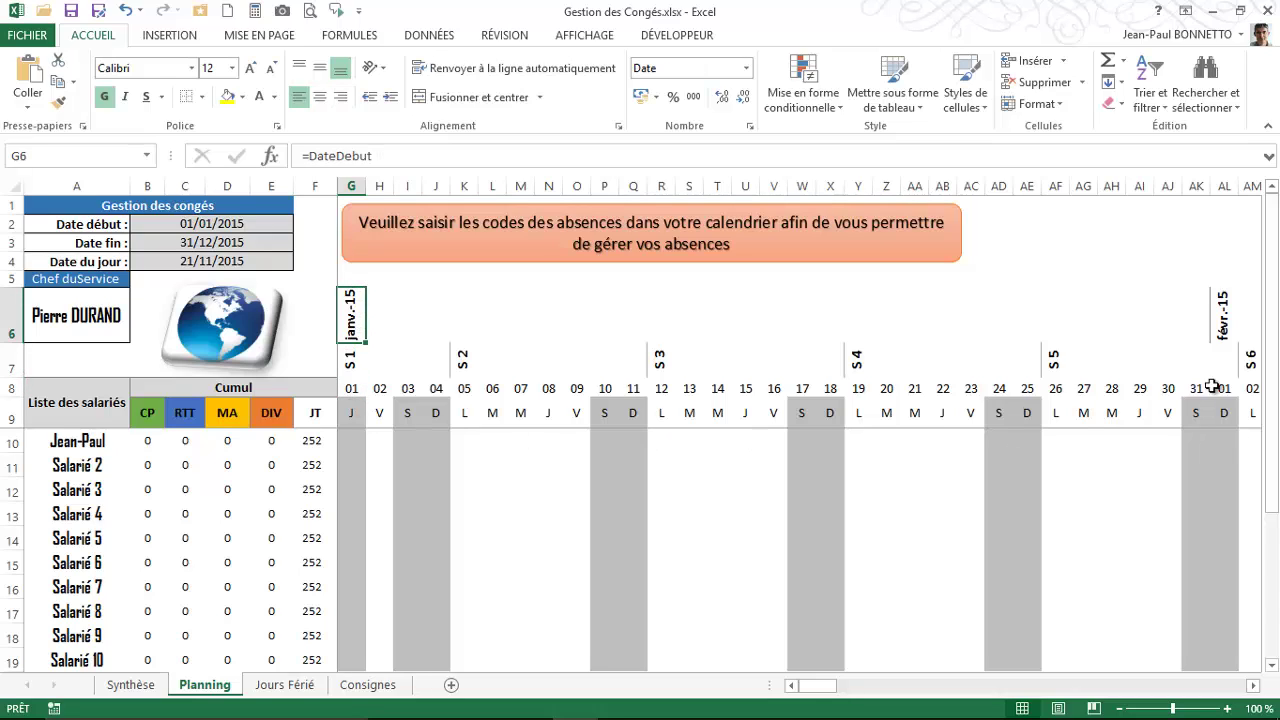
left_click(354, 354)
left_click(350, 318)
left_click(351, 354)
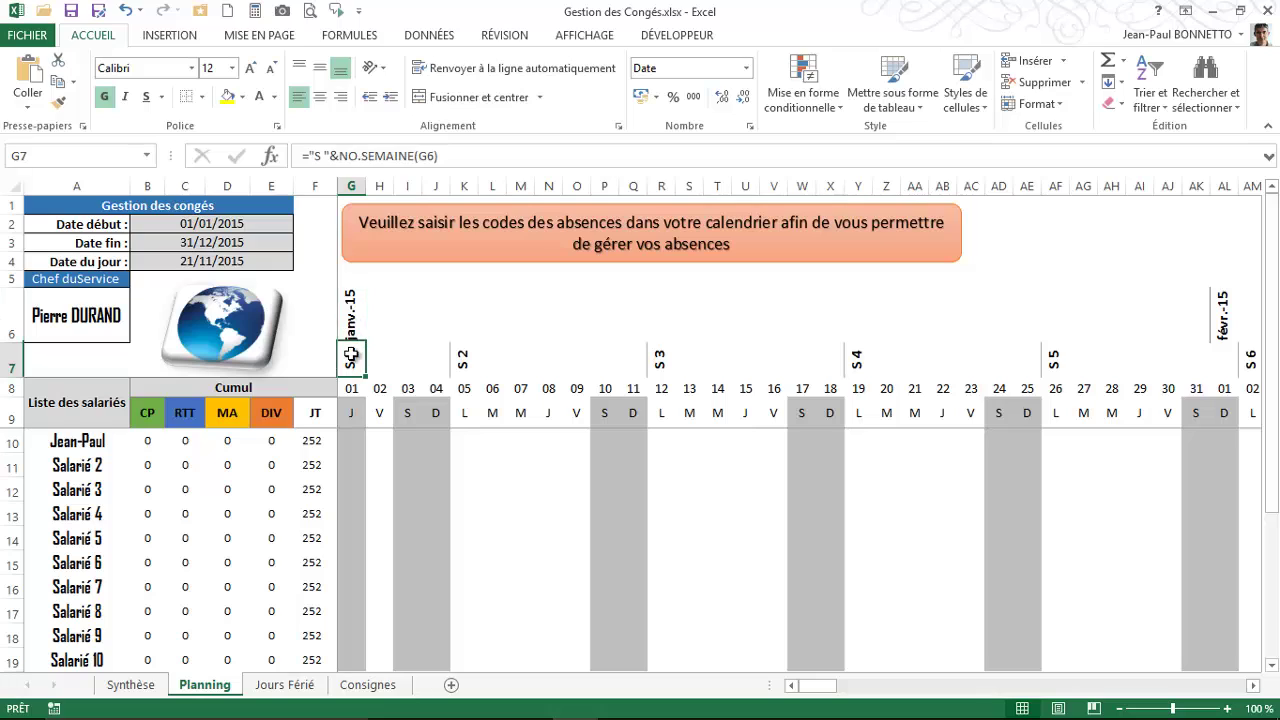
left_click(466, 349)
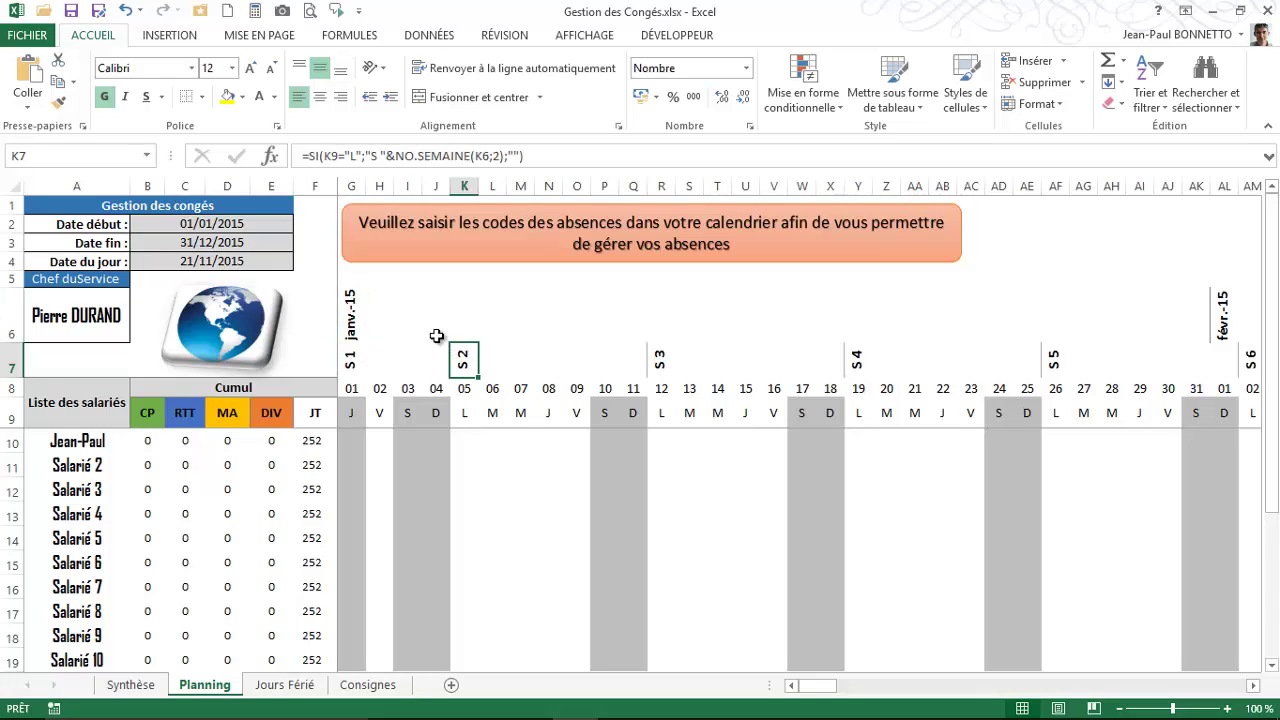
left_click(348, 310)
left_click(352, 356)
left_click(352, 308)
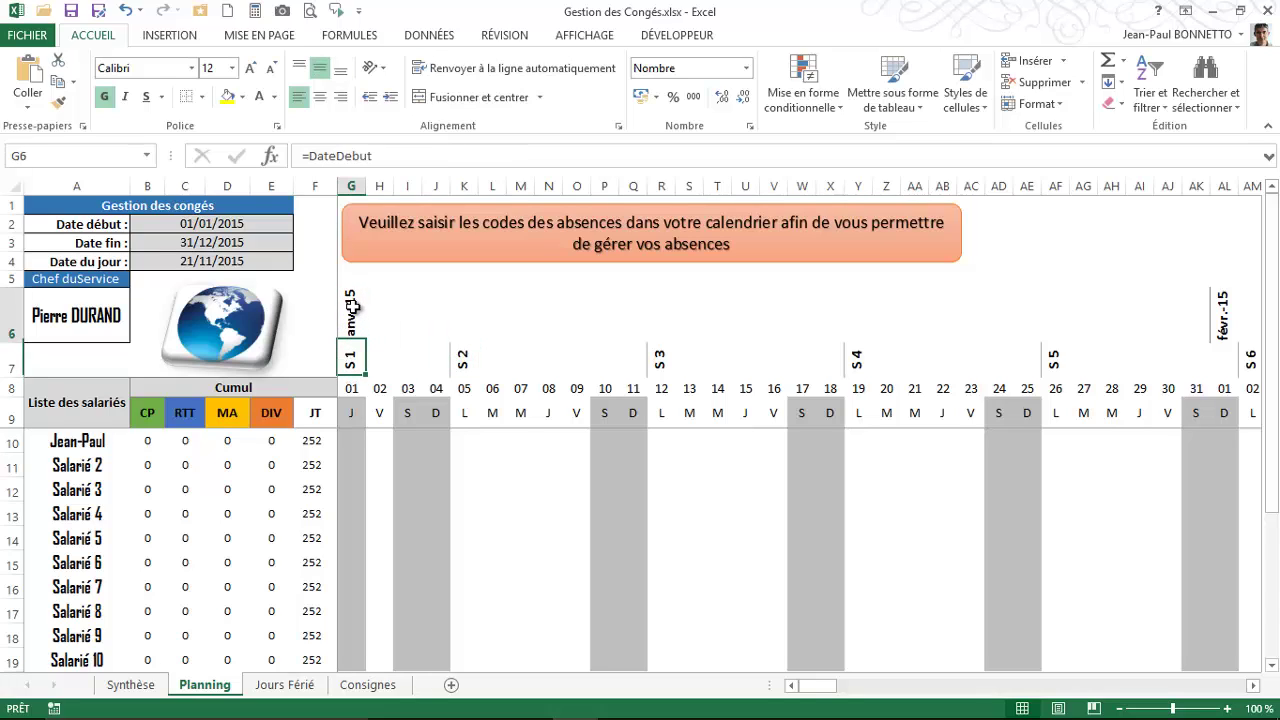
left_click(384, 318)
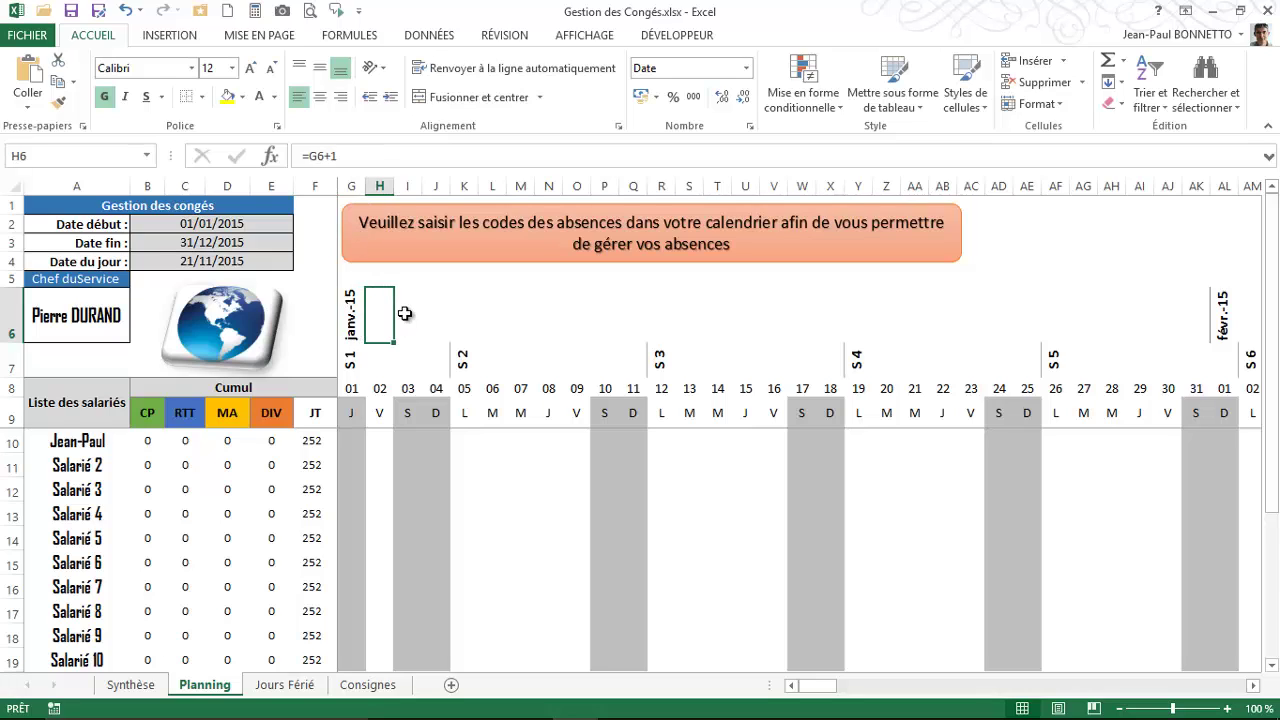
left_click_drag(404, 314, 648, 331)
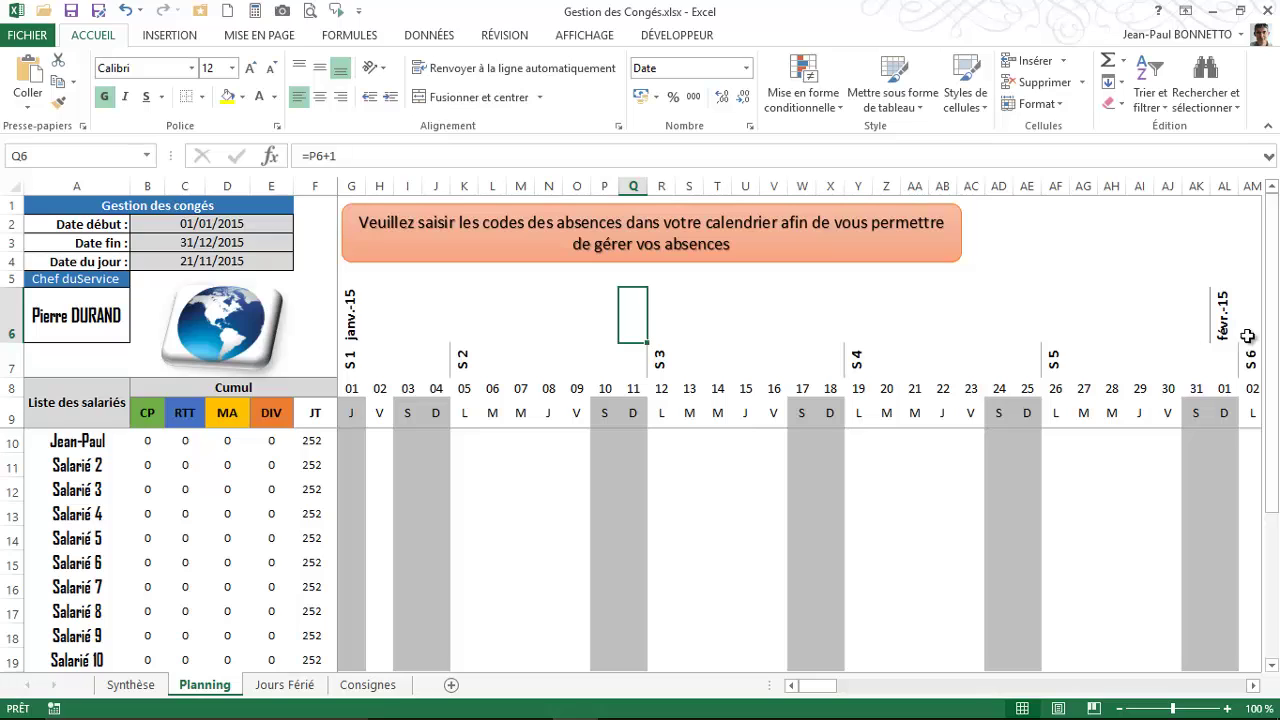
left_click(357, 360)
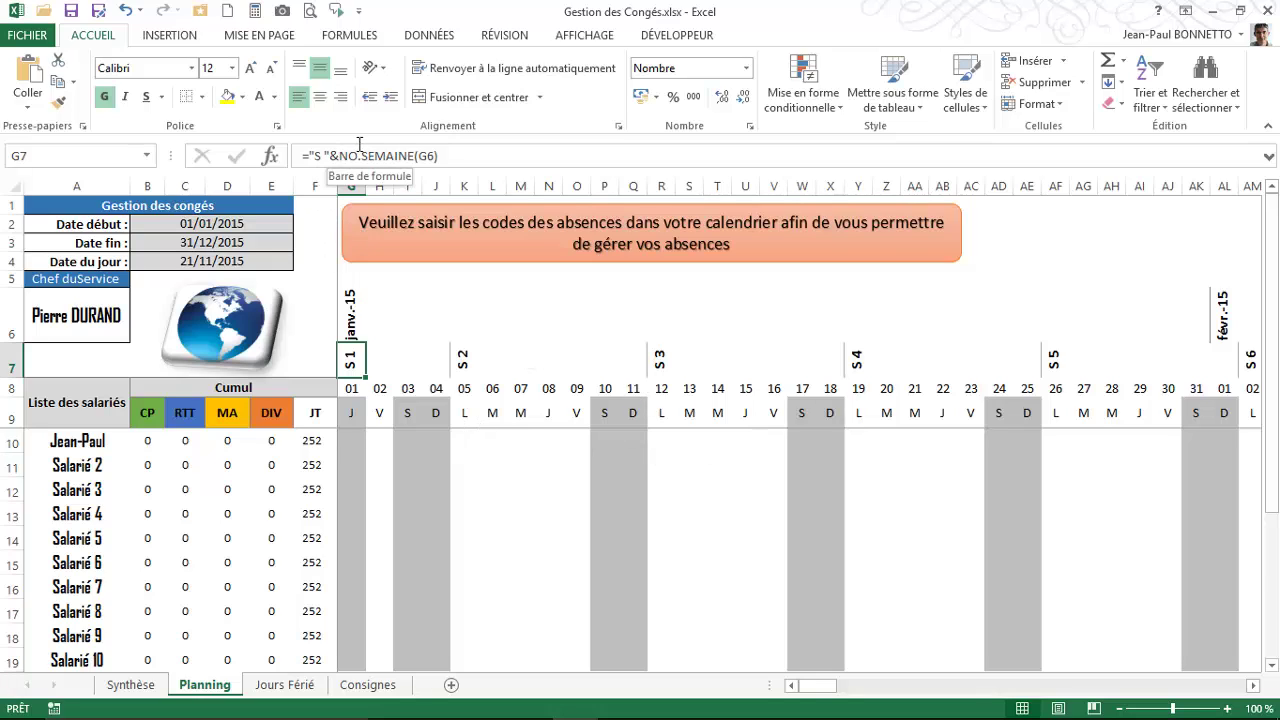
left_click(353, 306)
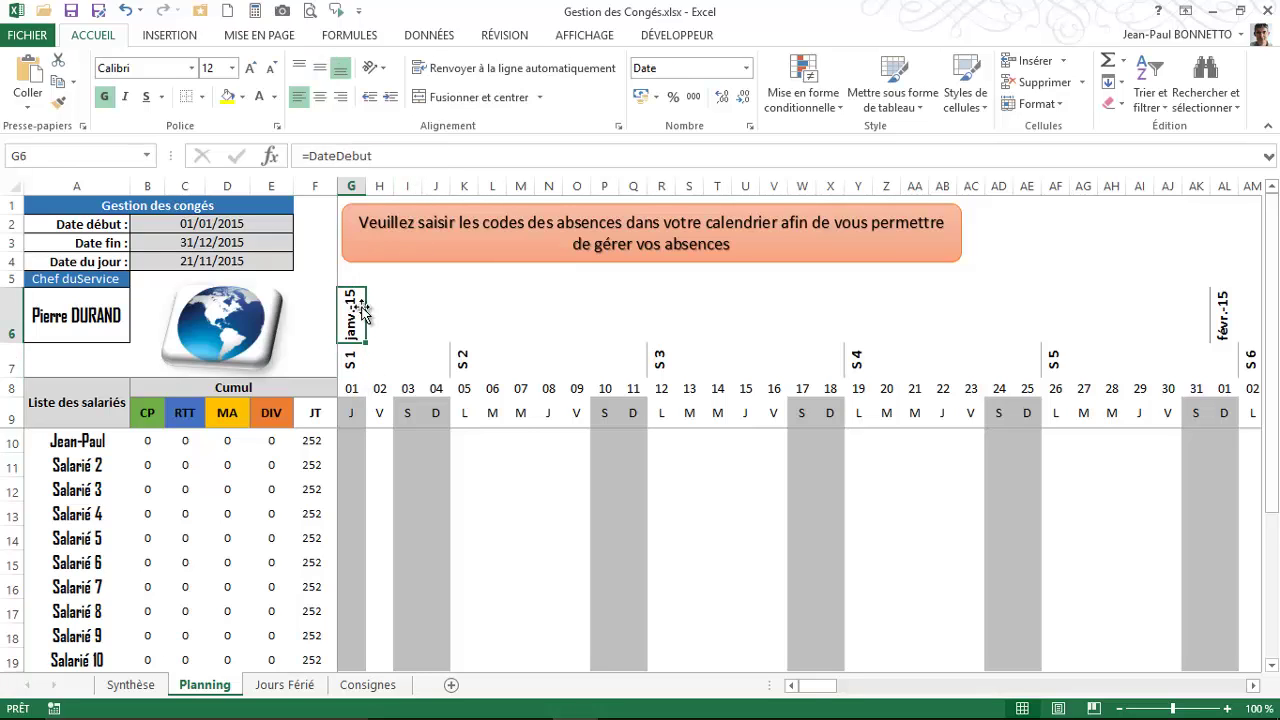
left_click(356, 360)
Step: Examine the day numbers in row 8, the weekday letters in row 9 and the shaded non-working days of the calendar
left_click(351, 388)
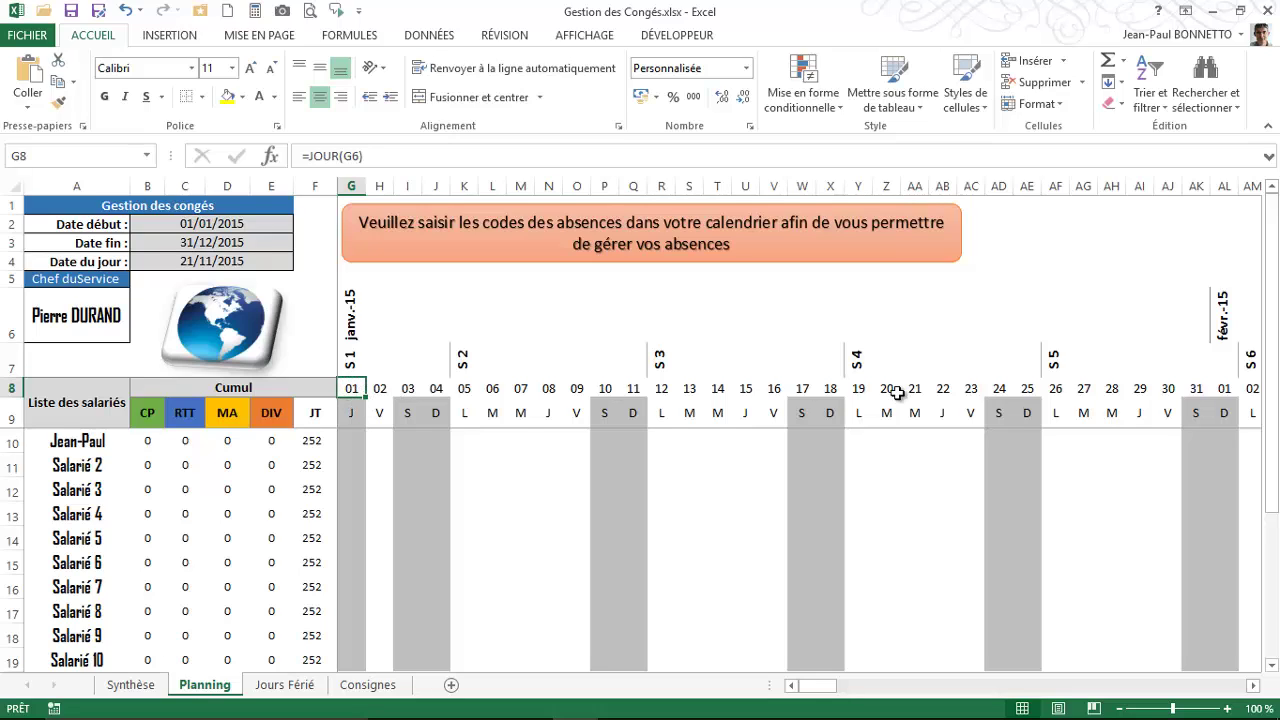
left_click(1226, 389)
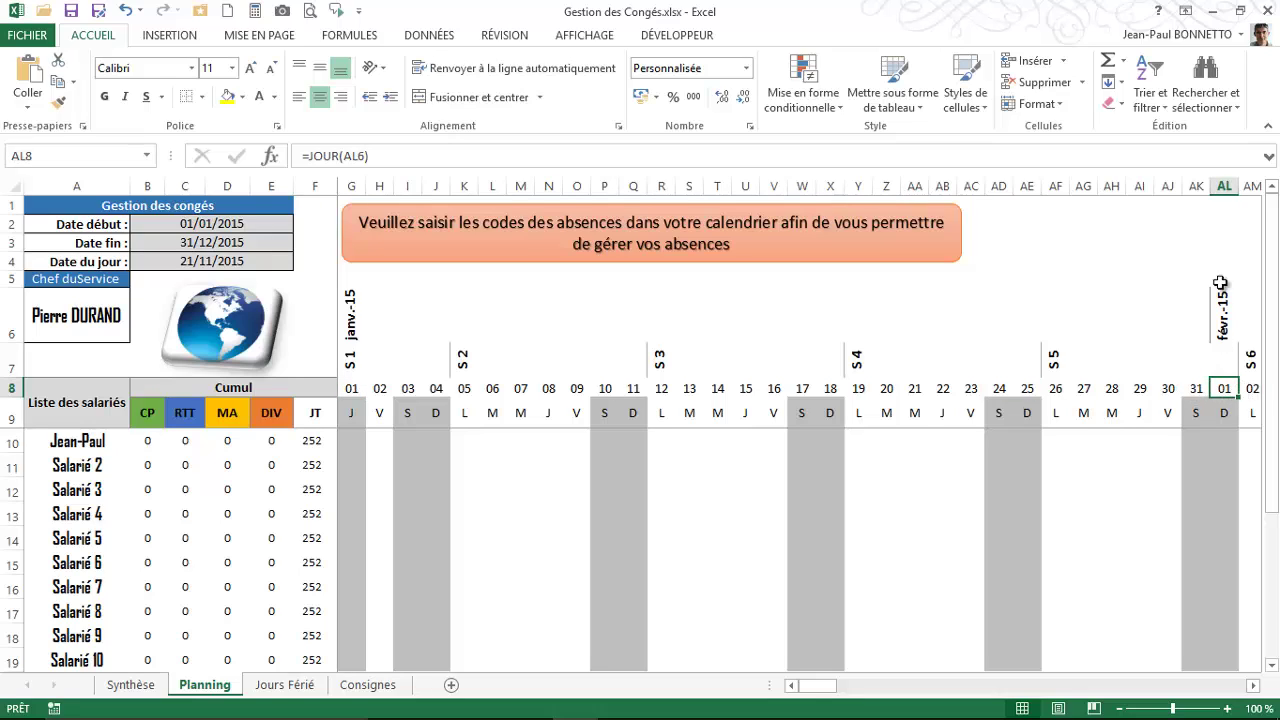
left_click(351, 413)
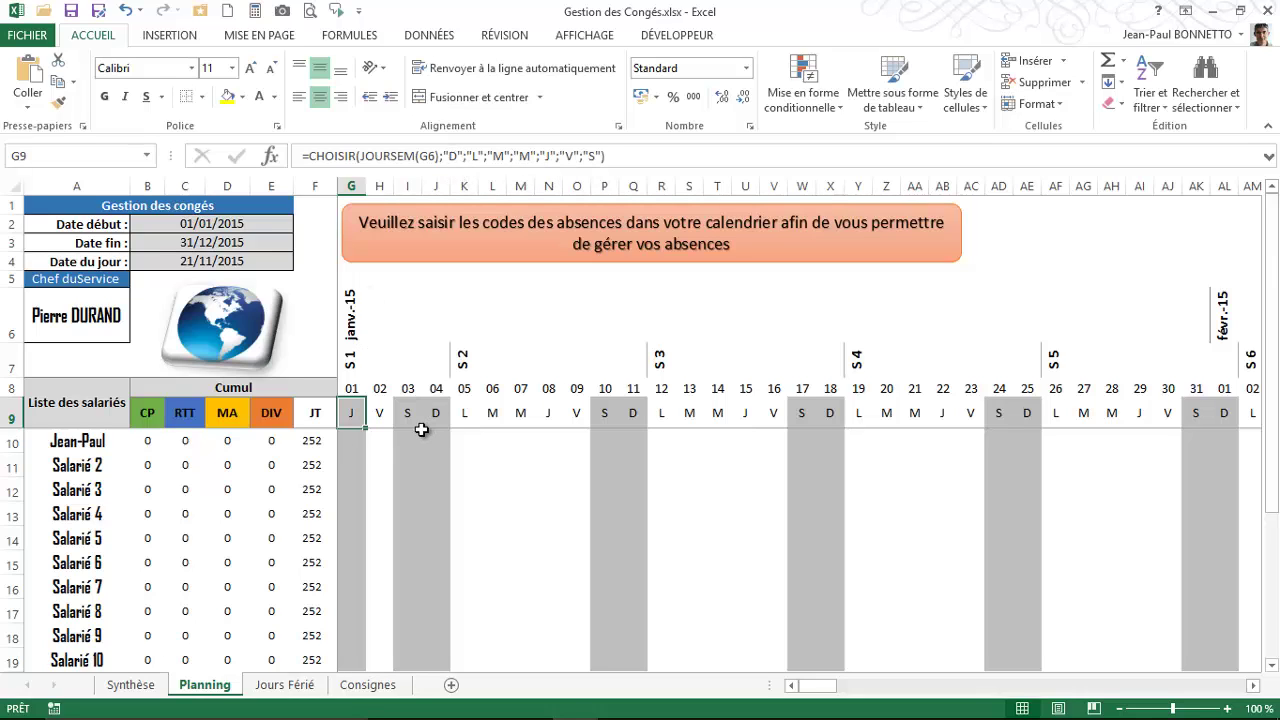
scroll(421, 429, "down", 1)
scroll(421, 429, "up", 1)
left_click(358, 441)
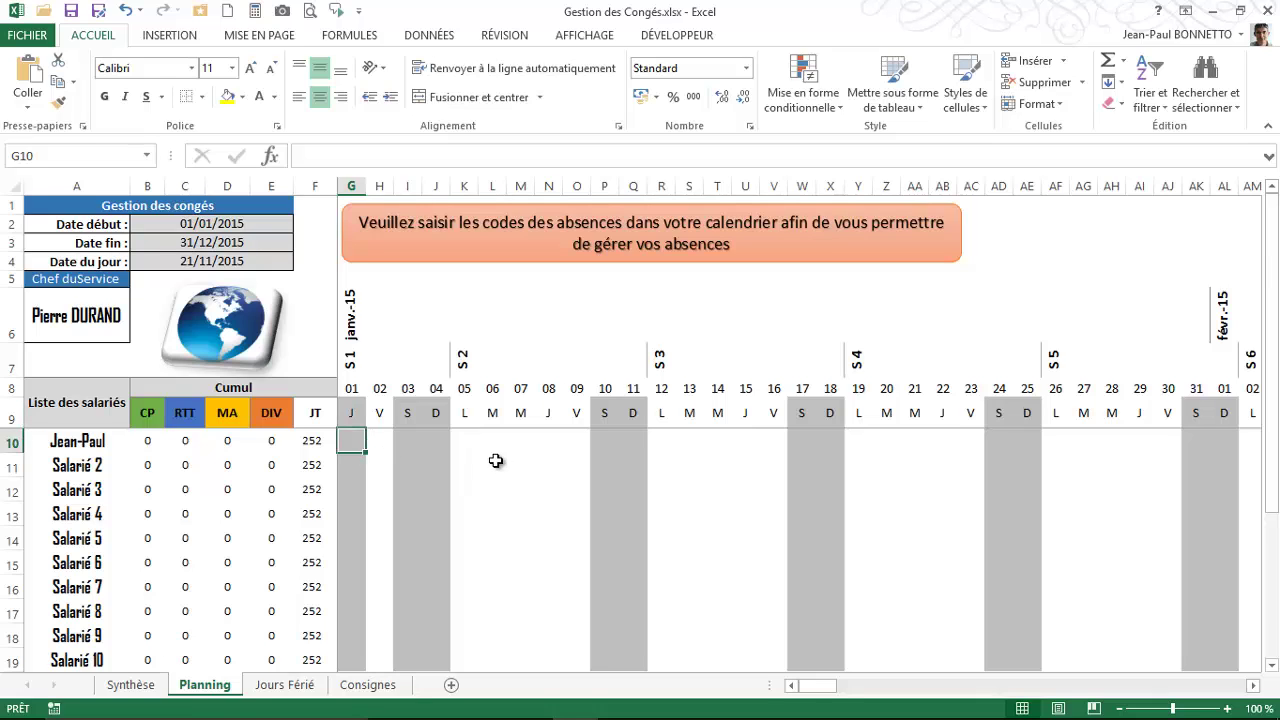
scroll(492, 458, "down", 1)
scroll(492, 458, "up", 1)
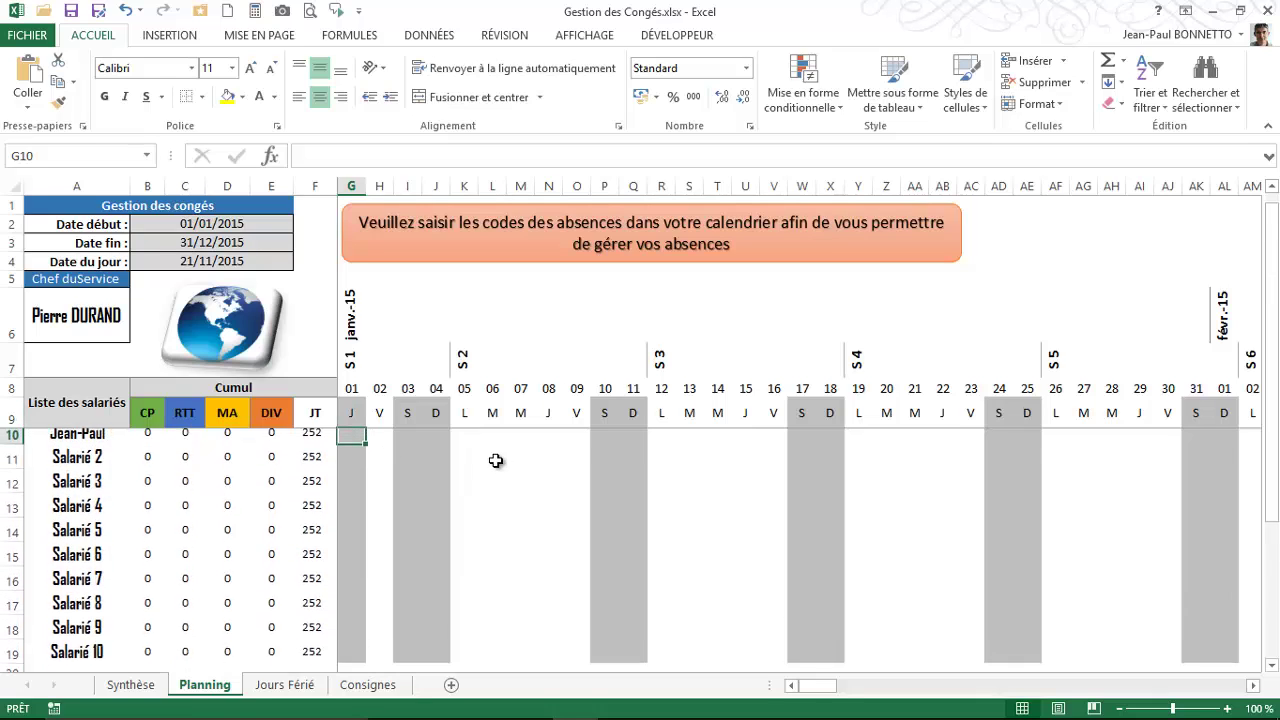
left_click(441, 457)
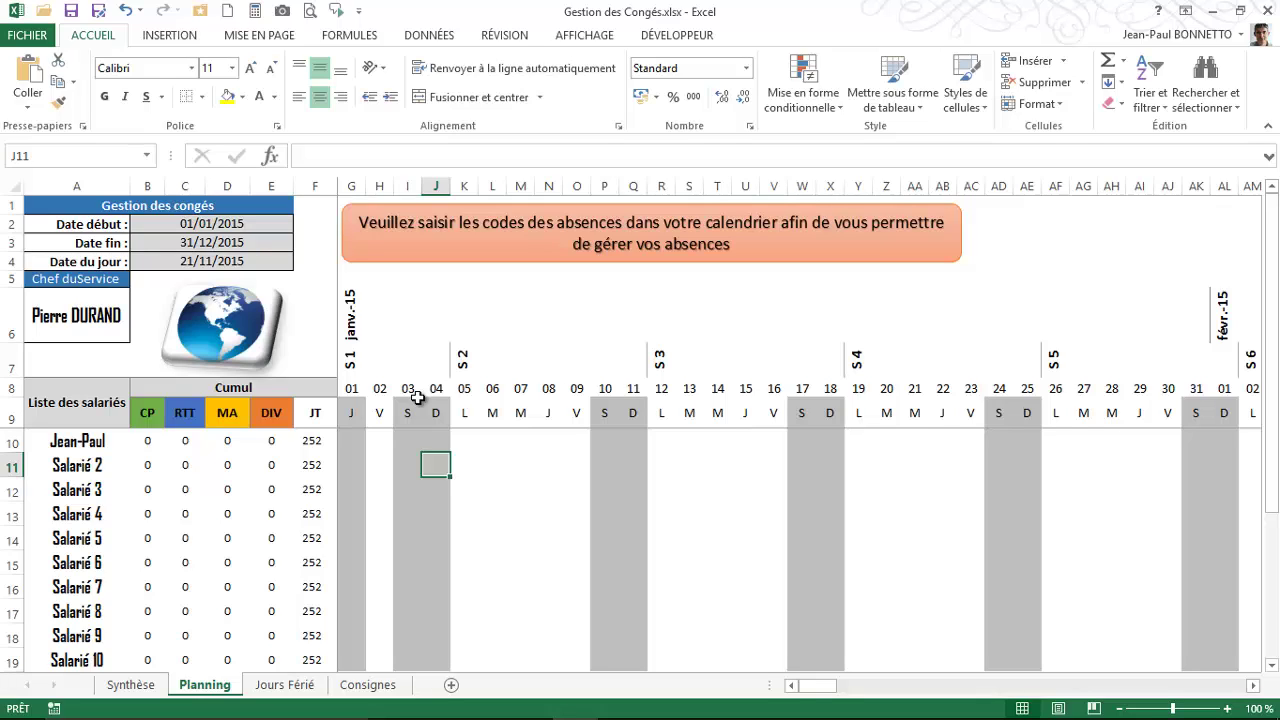
left_click(633, 412)
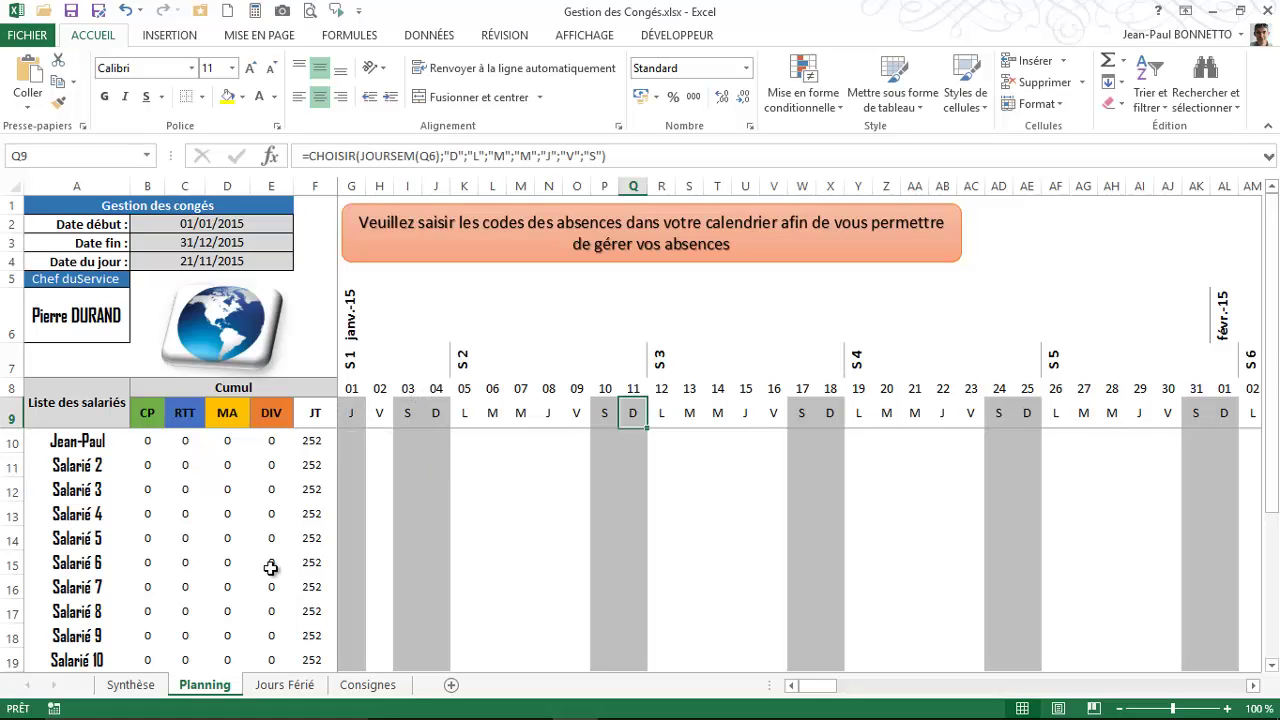
Step: Examine how the first holiday date in A3 and the year heading in A1 of the Jours Férié sheet are calculated
left_click(280, 686)
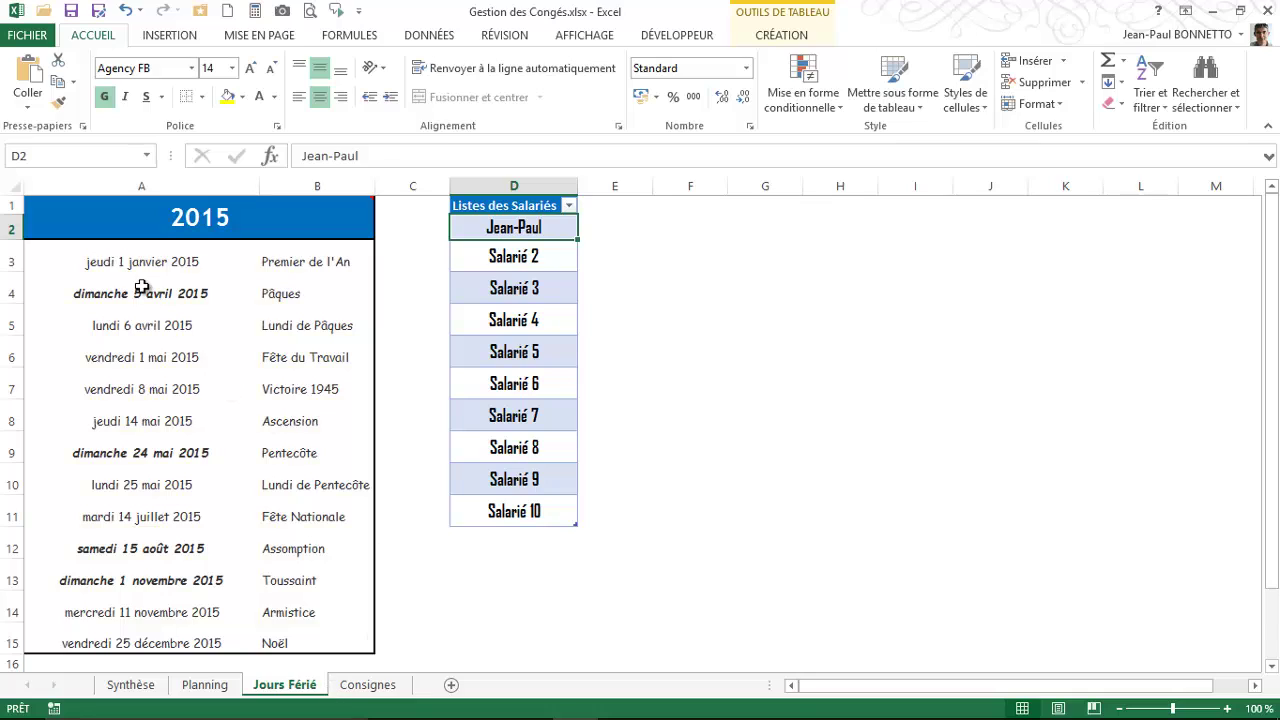
left_click(112, 258)
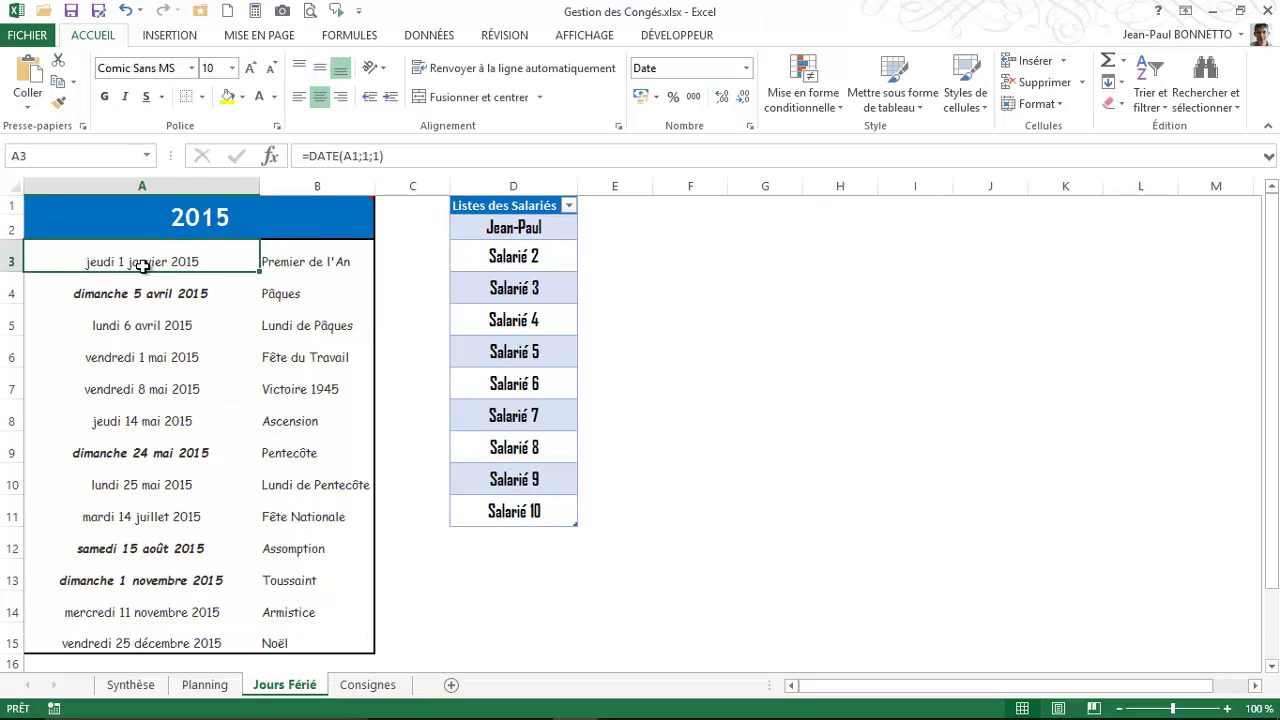
left_click(209, 219)
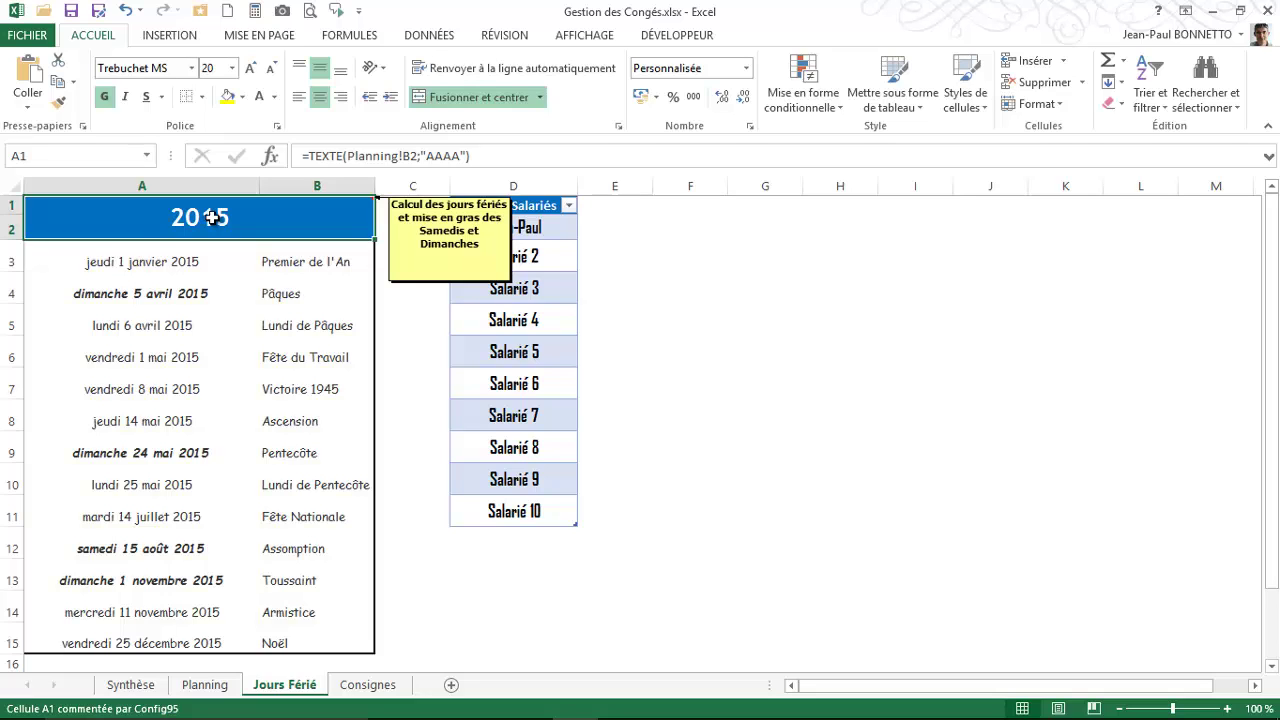
Step: Set the Date début of the Planning sheet to 01/01/2016
left_click(217, 687)
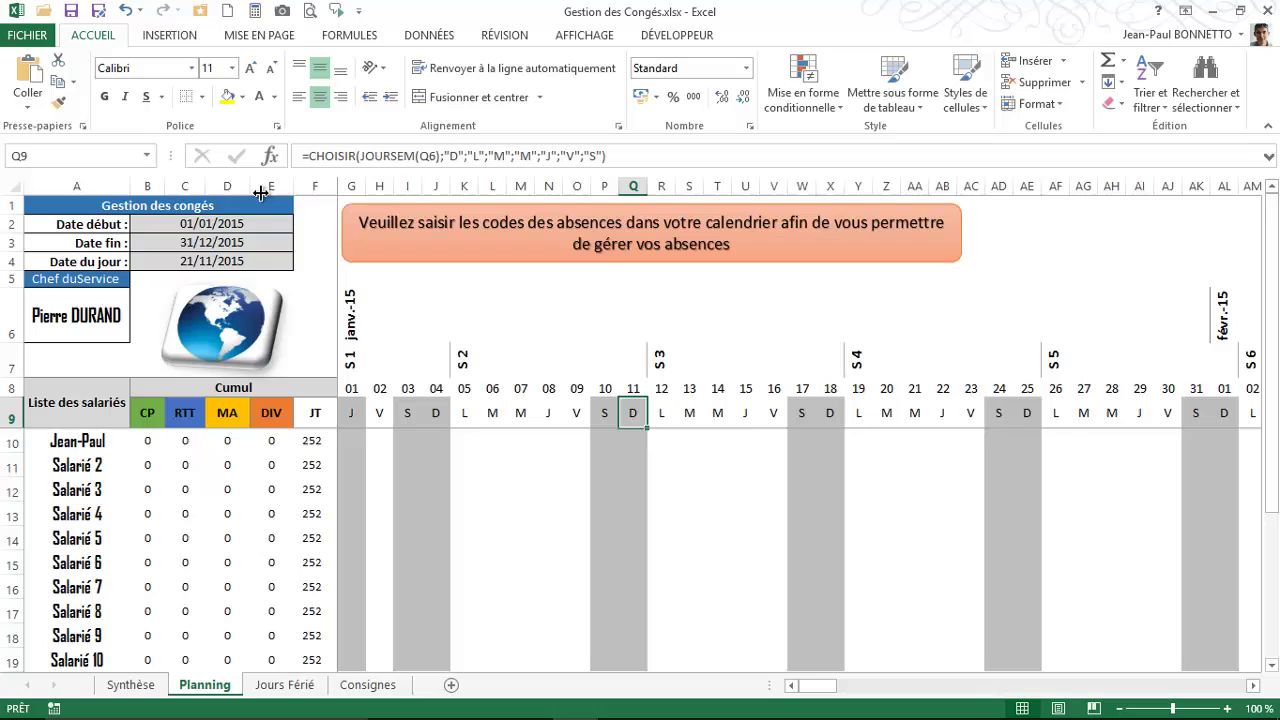
left_click(207, 226)
left_click(366, 157)
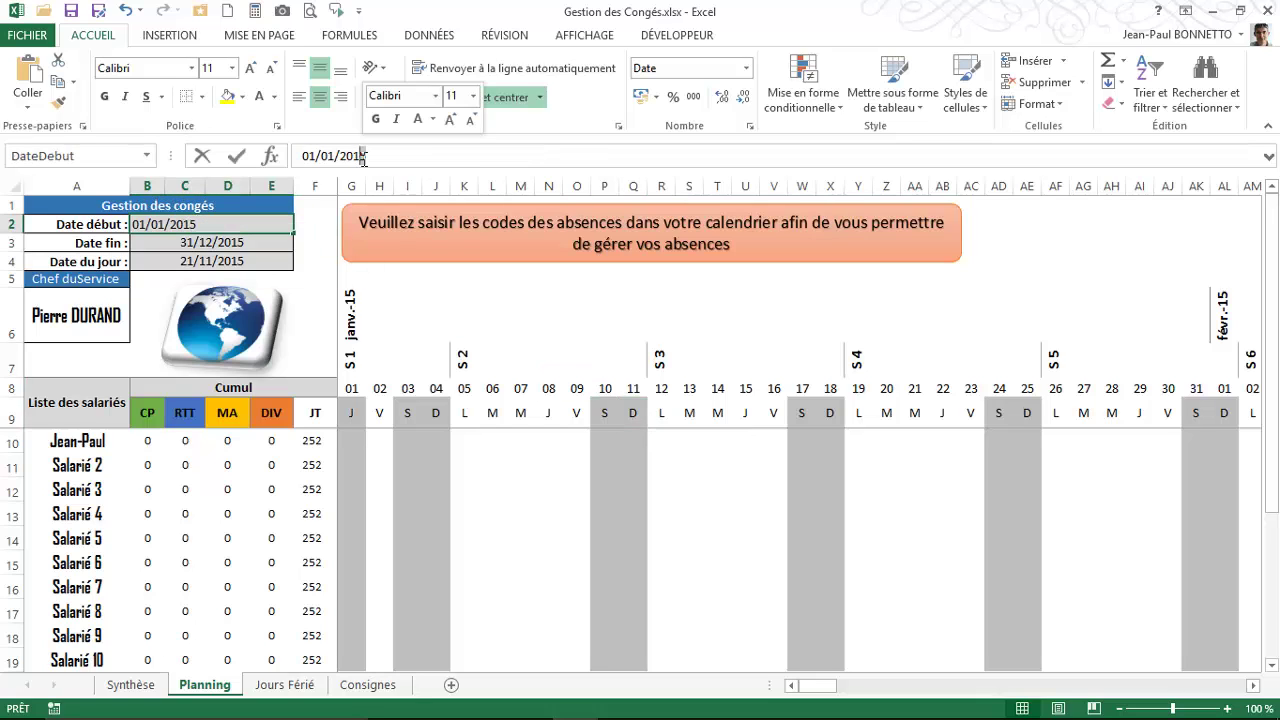
key("BackSpace")
type("6")
key("Return")
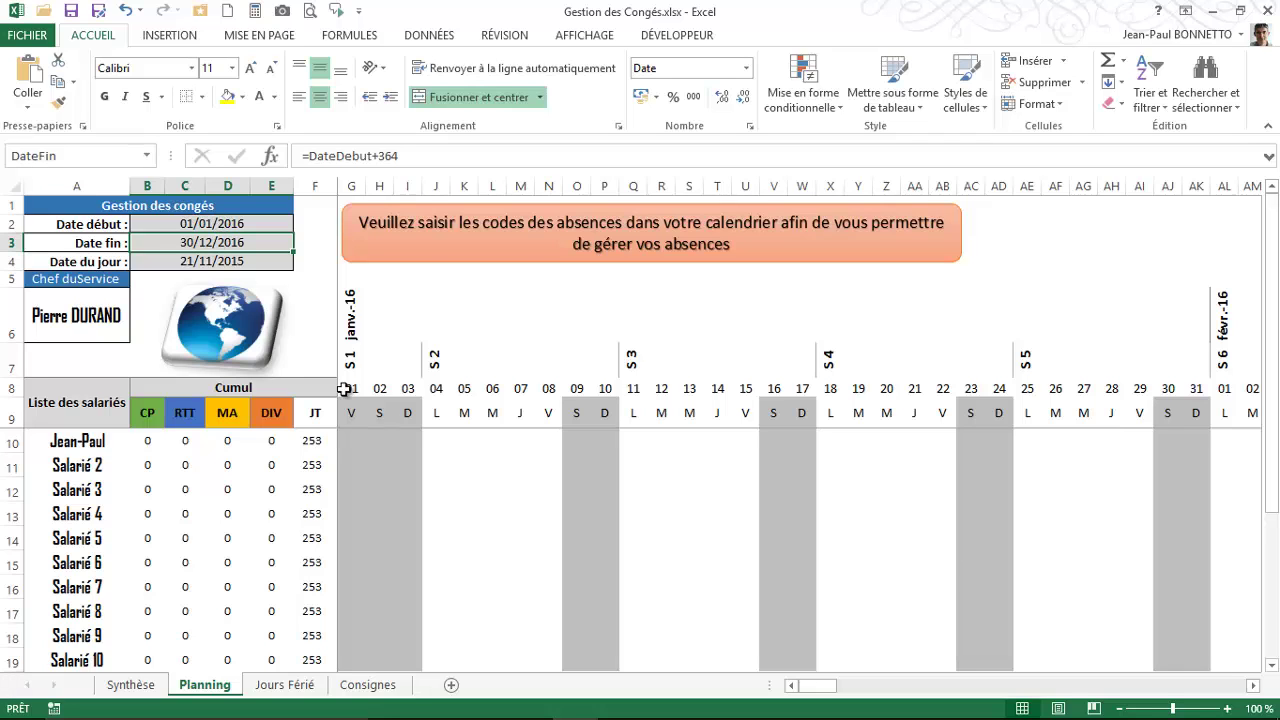
Step: Check the calendar's first month label, and review the holiday dates in A3:A15 of the Jours Férié sheet
left_click(350, 316)
left_click(282, 685)
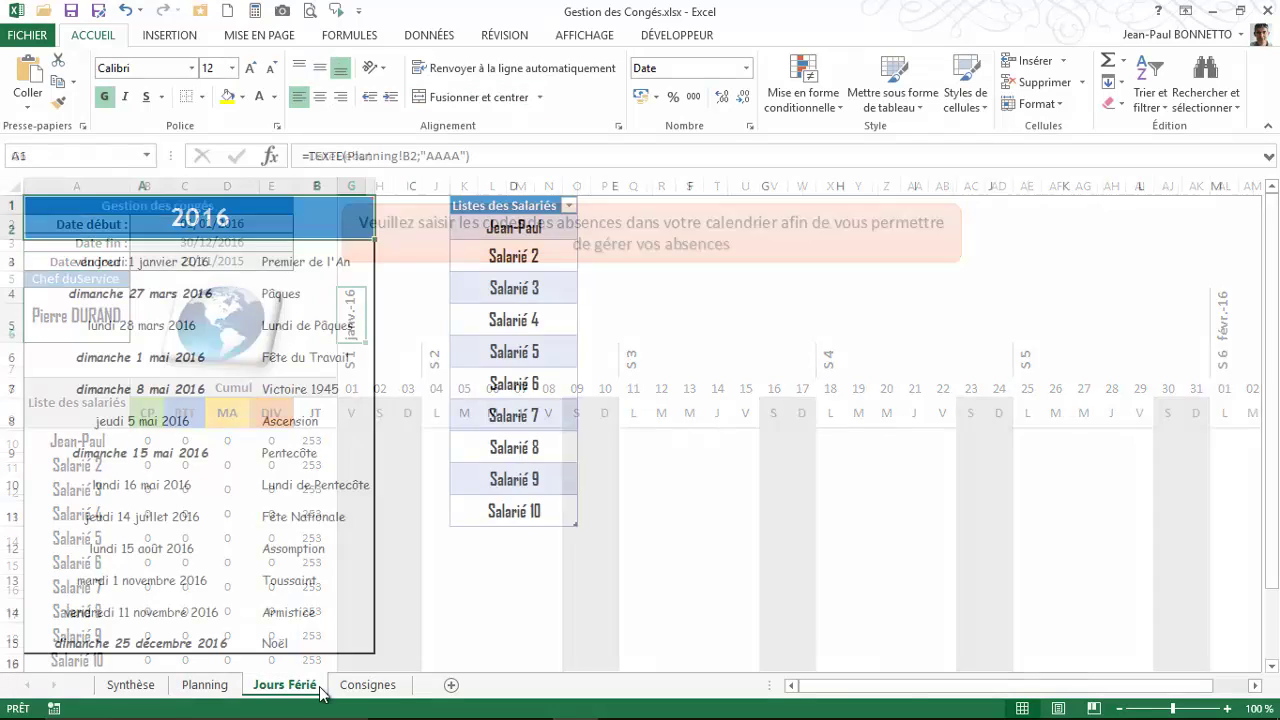
left_click(155, 263)
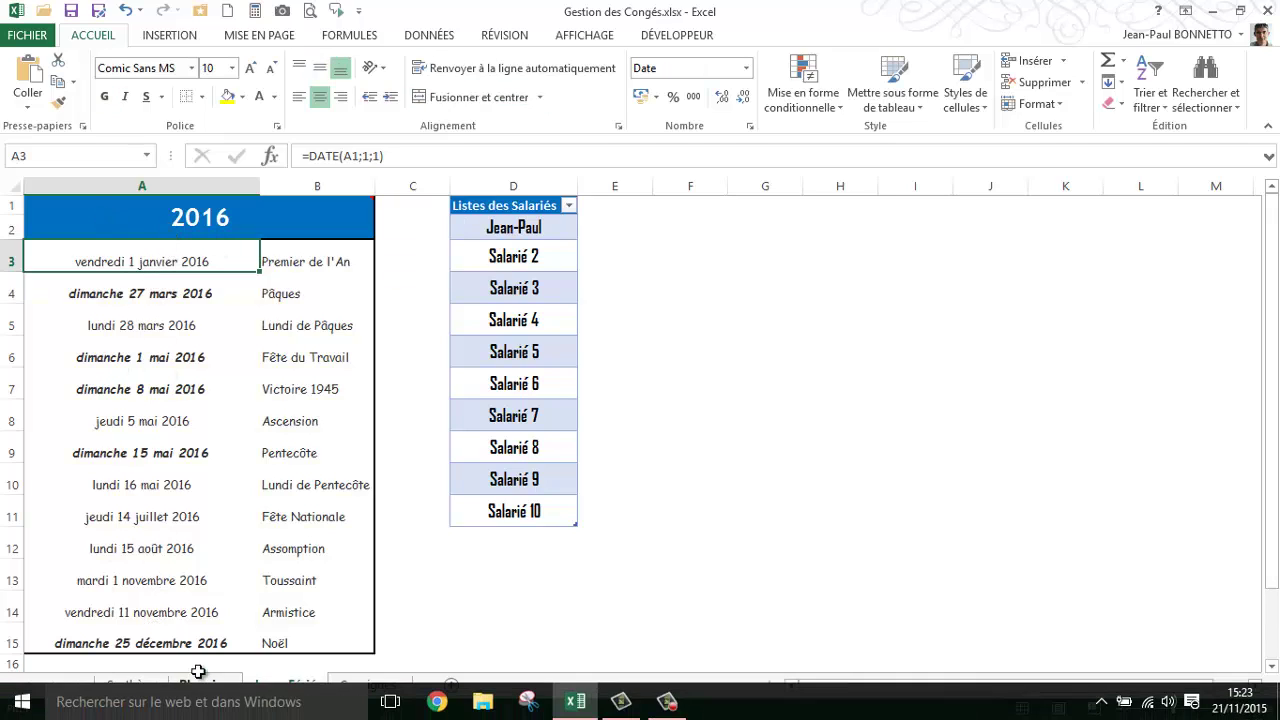
left_click_drag(134, 262, 142, 645)
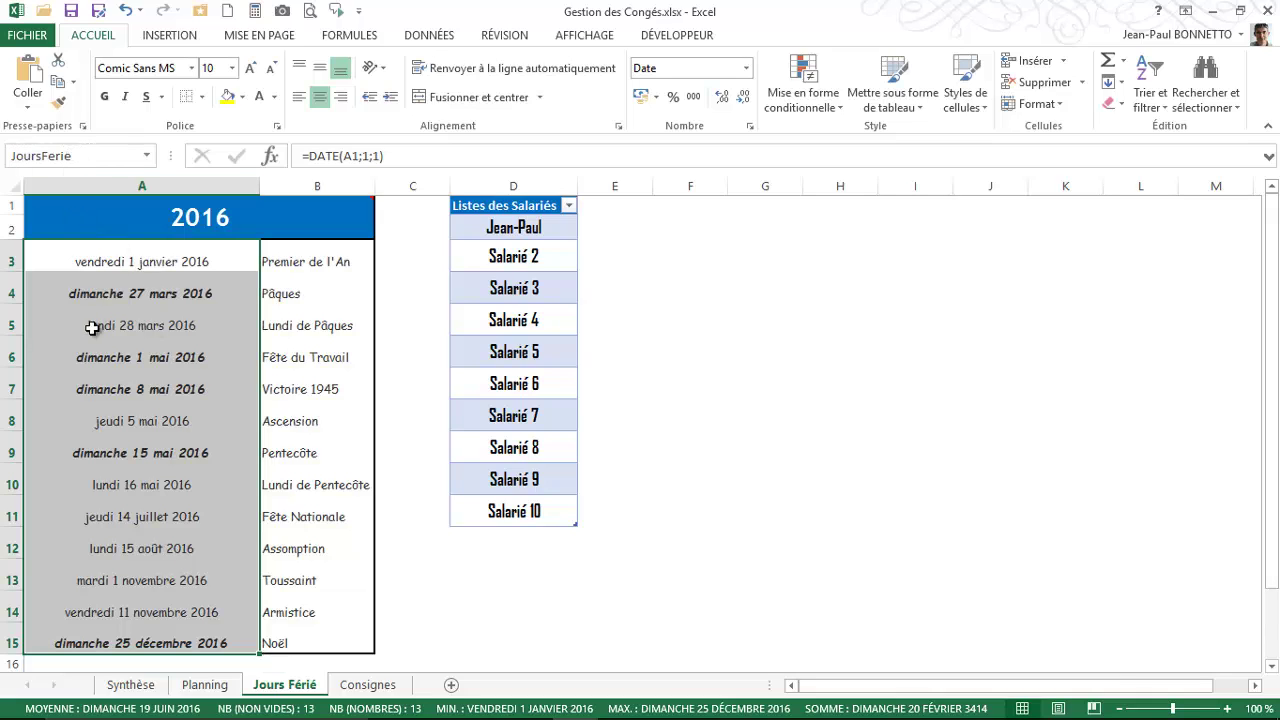
left_click(136, 264)
left_click(142, 300)
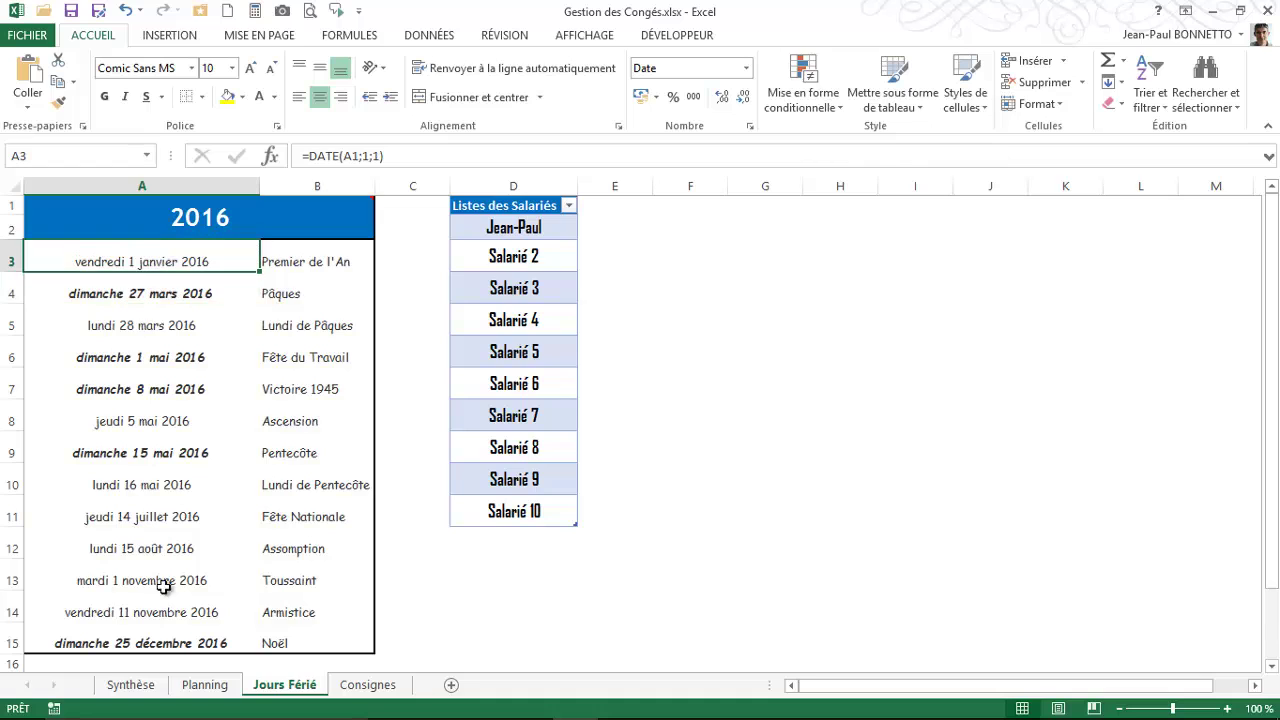
Step: Check the shaded weekends and public holidays in the Planning calendar from January through May 2016
left_click(205, 685)
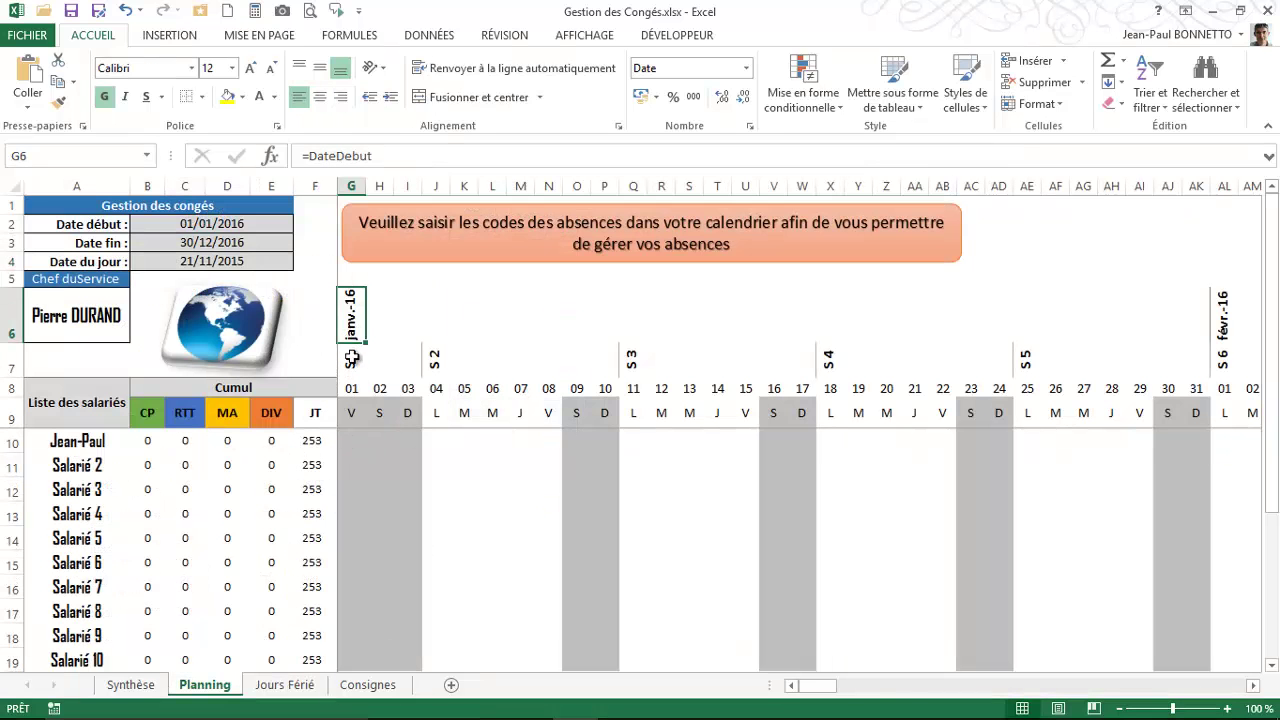
left_click(352, 414)
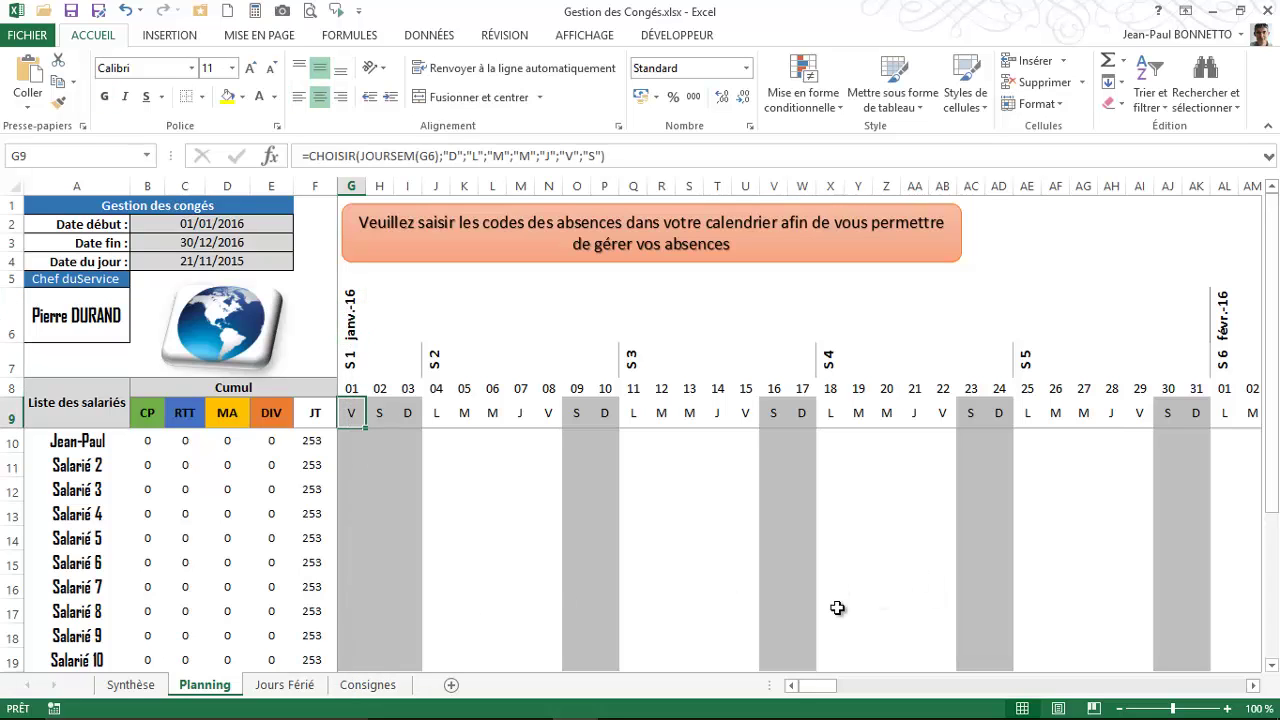
left_click_drag(820, 687, 900, 703)
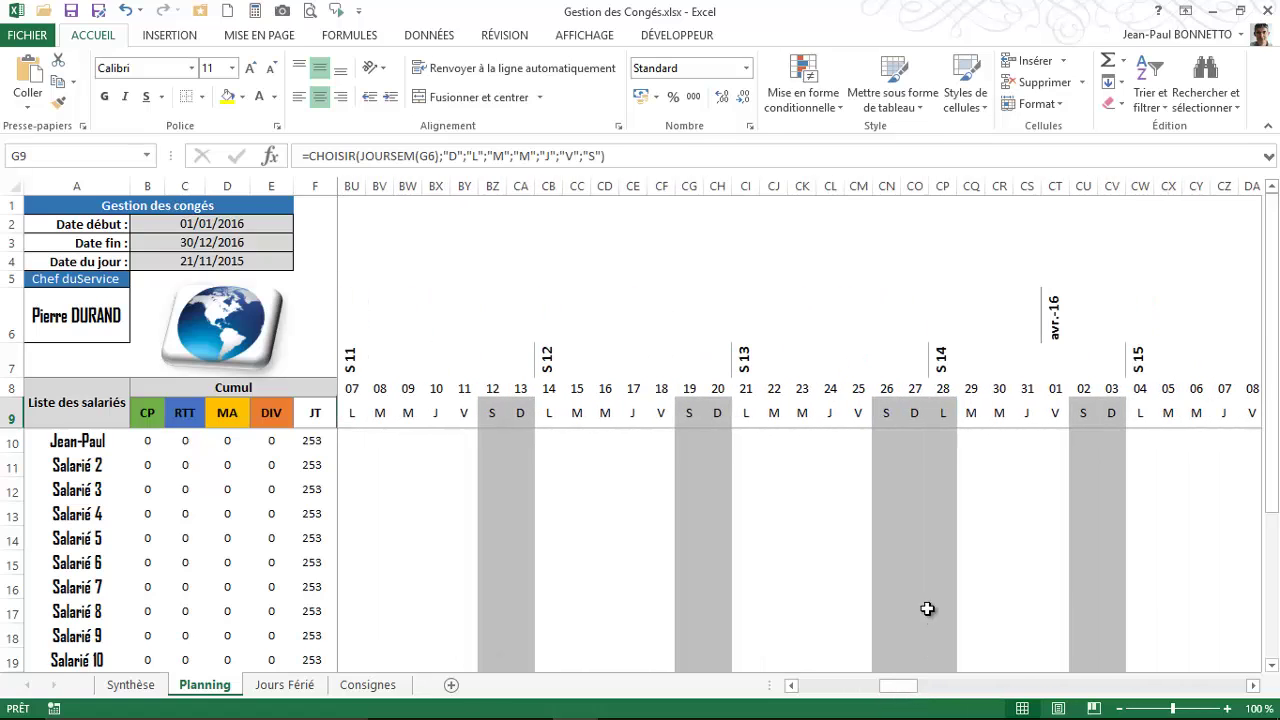
left_click(942, 417)
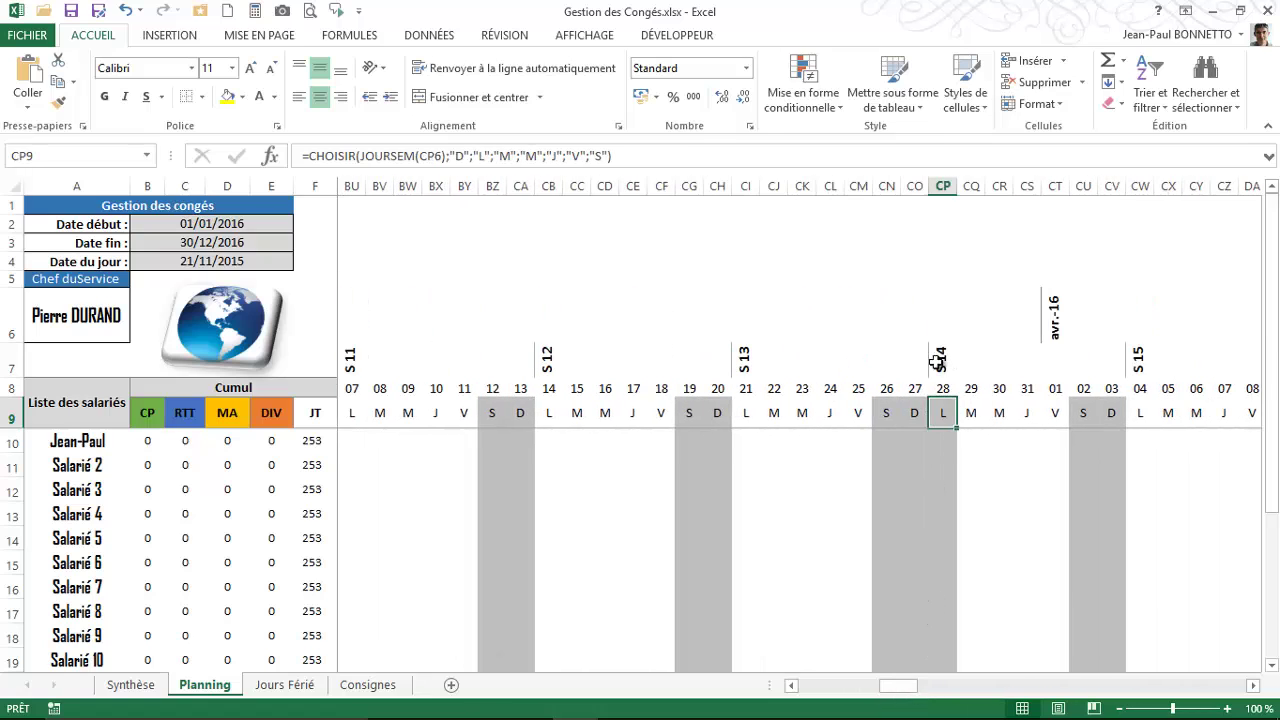
left_click_drag(906, 687, 962, 688)
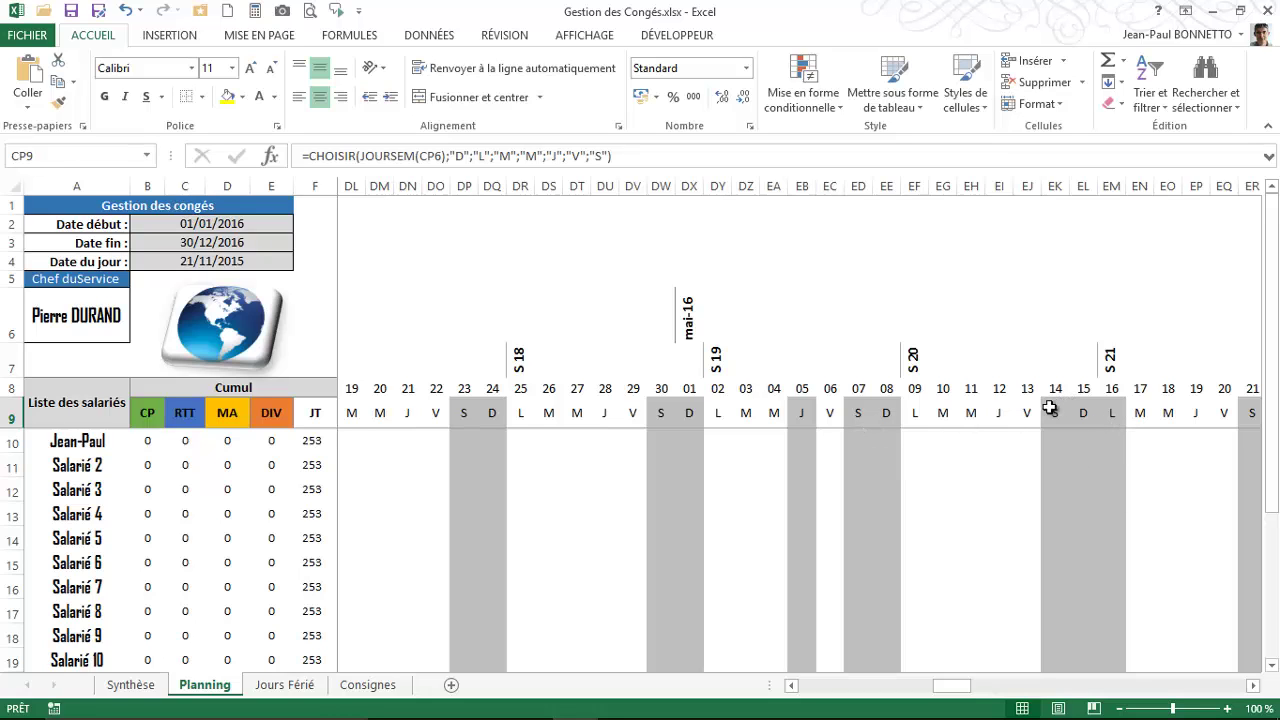
left_click_drag(951, 686, 785, 686)
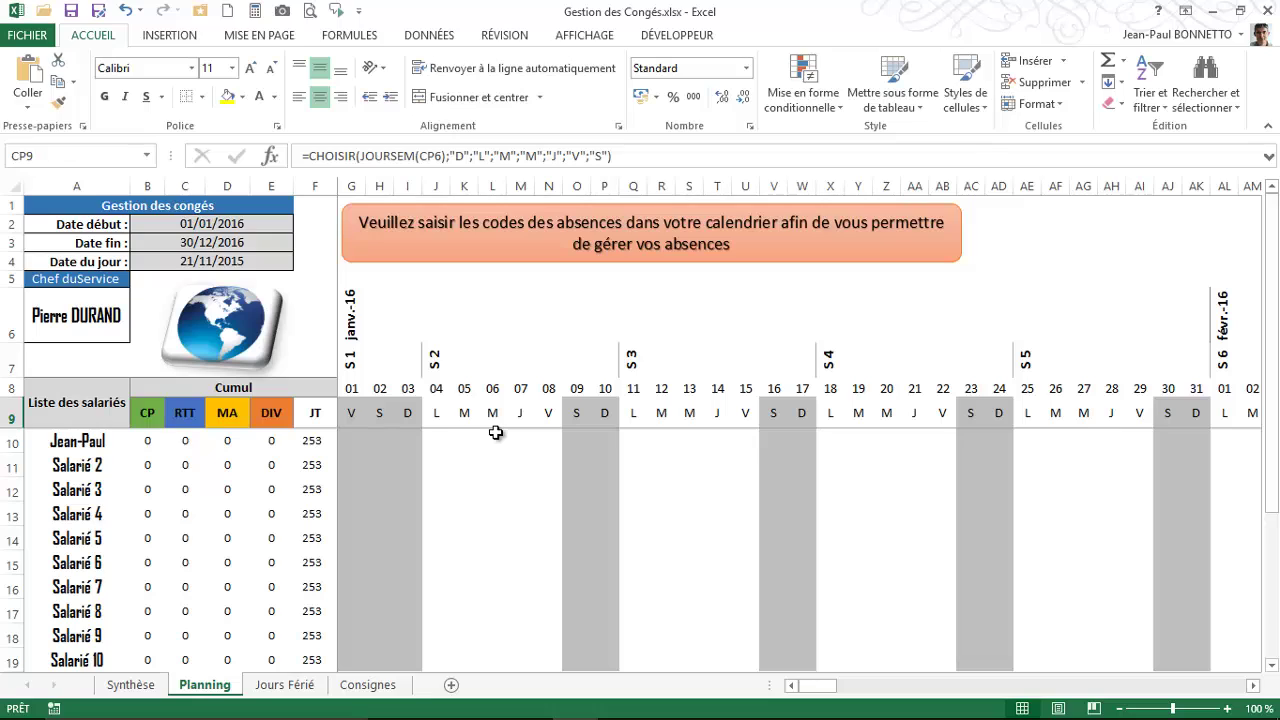
Step: Examine the conditional formatting rules that colour the absence codes and shade weekends and holidays in the Planning calendar
left_click(355, 463)
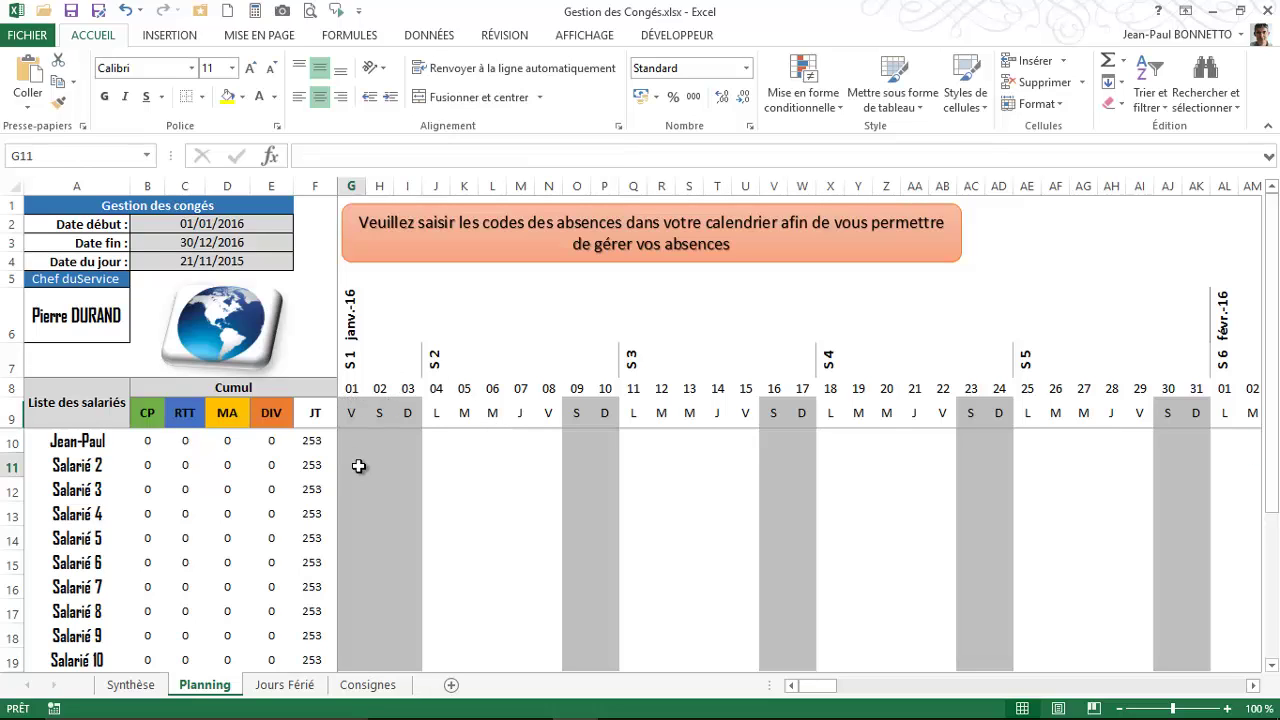
left_click(370, 469)
left_click(355, 443)
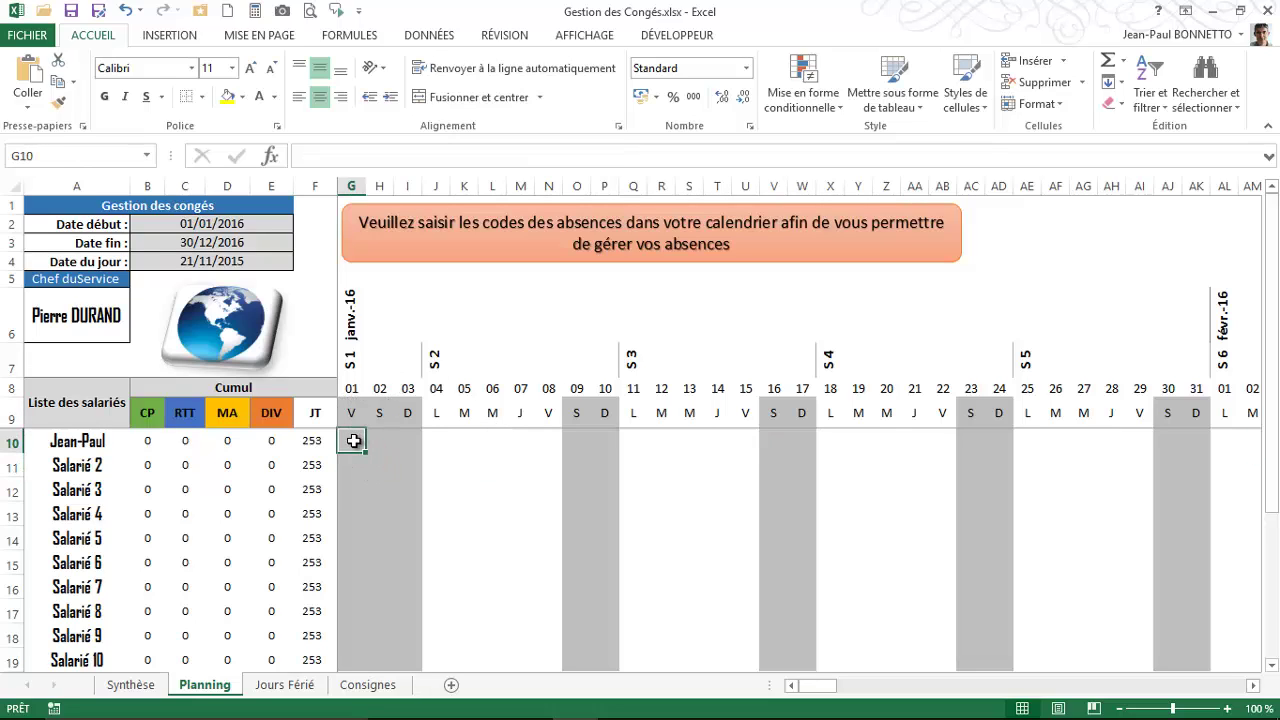
left_click(576, 468)
left_click(580, 440)
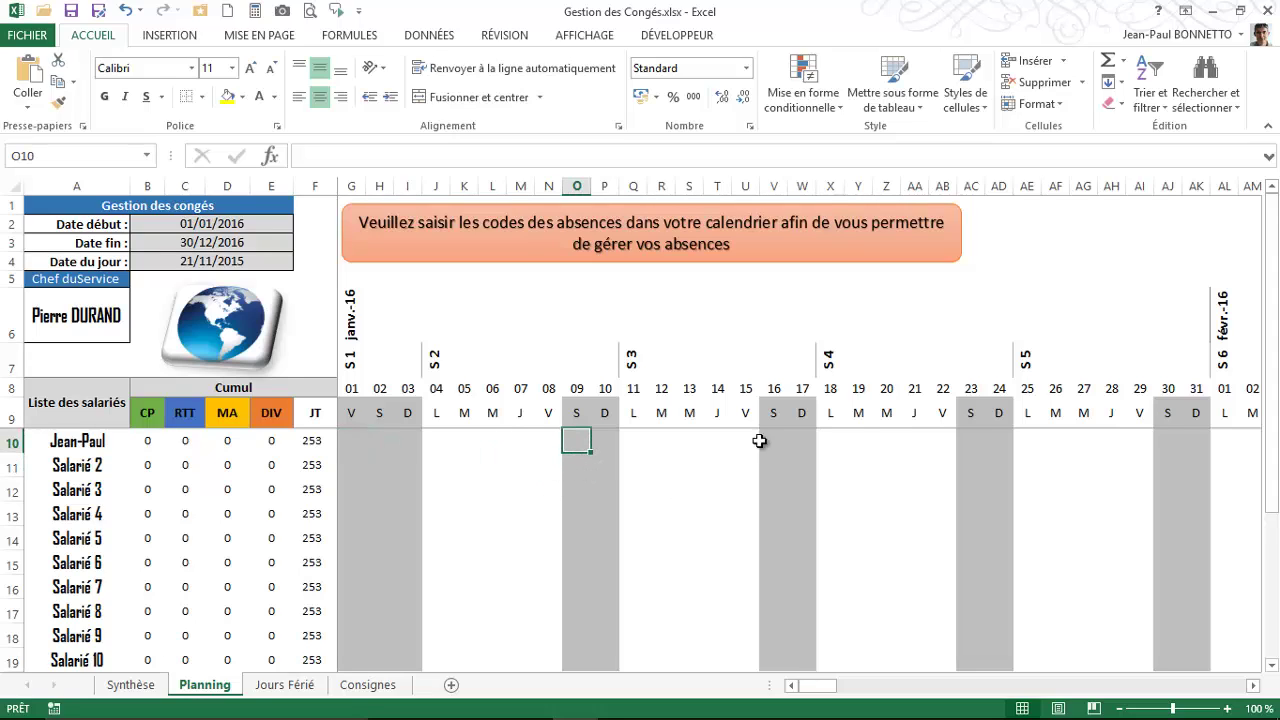
left_click(582, 466)
left_click(805, 97)
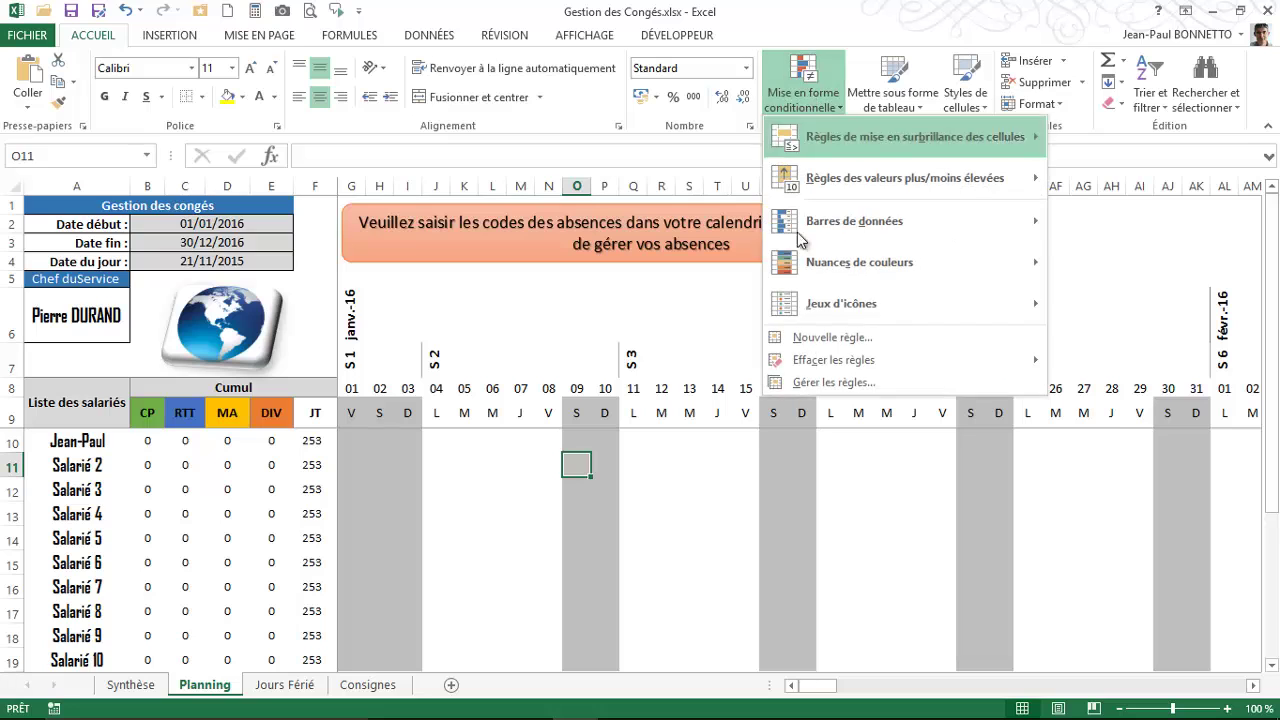
left_click(830, 383)
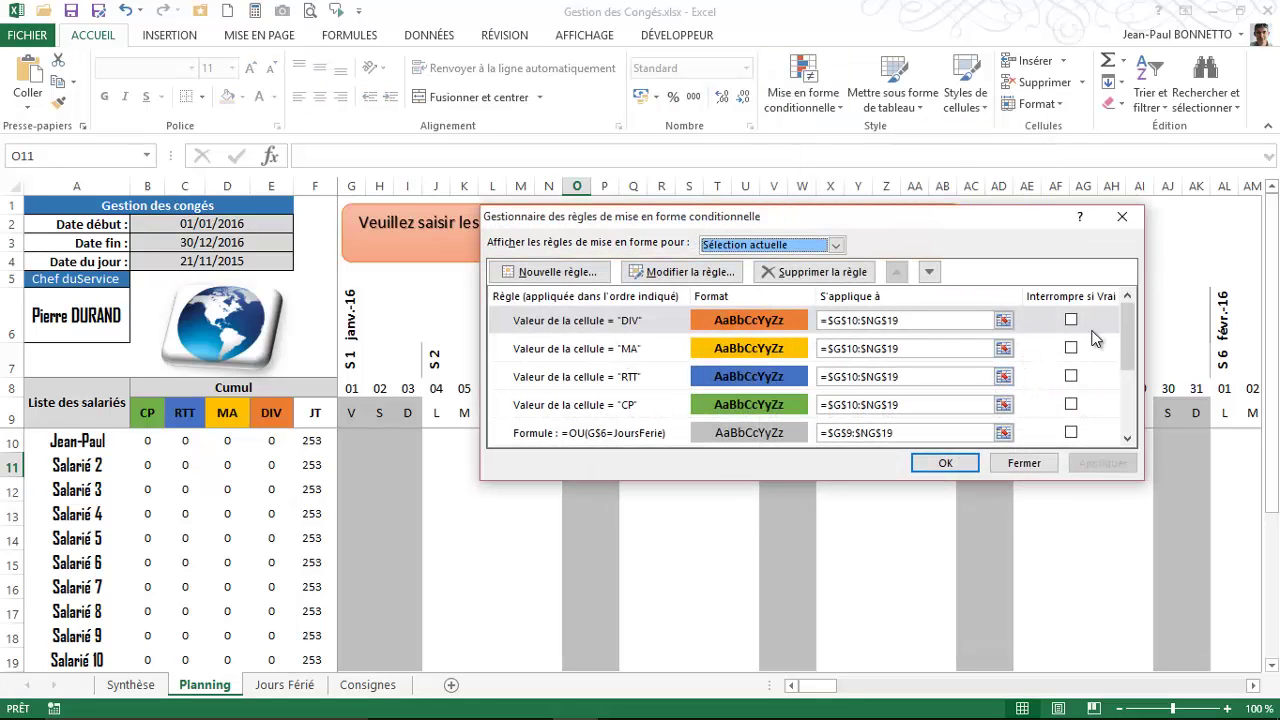
left_click_drag(1132, 338, 1129, 372)
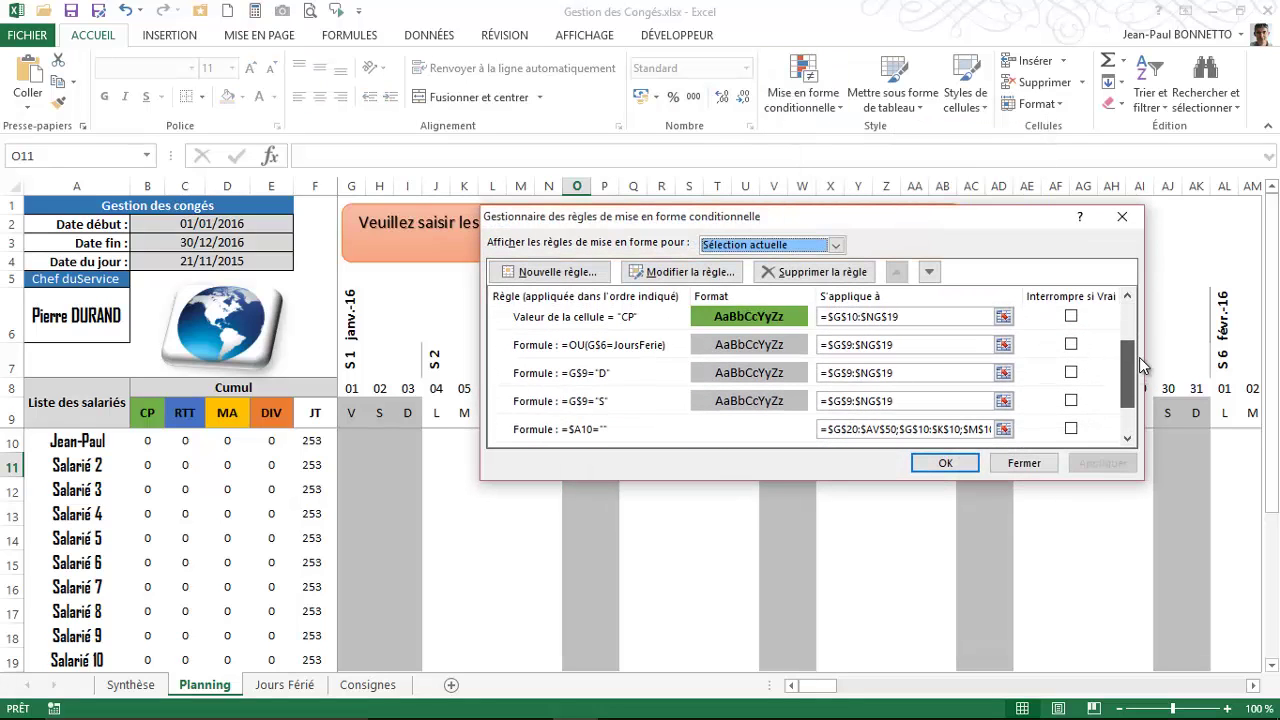
left_click_drag(960, 224, 968, 106)
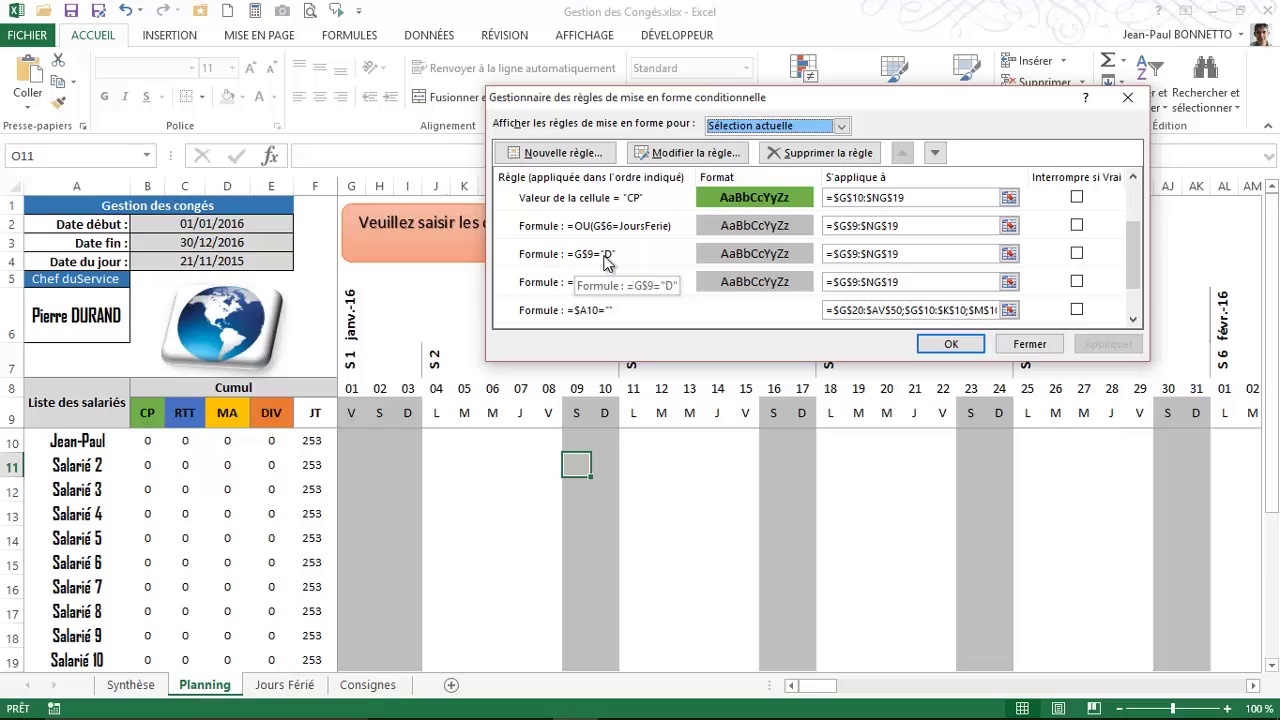
scroll(604, 260, "up", 1)
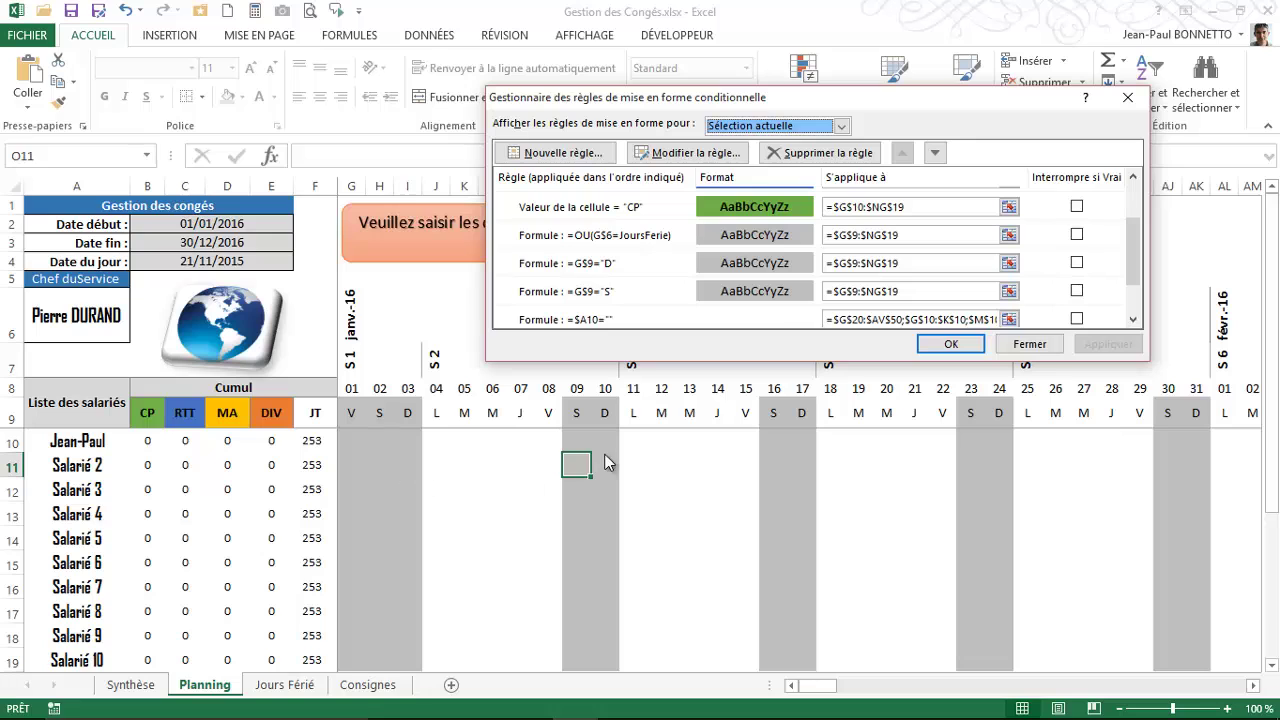
left_click(1030, 344)
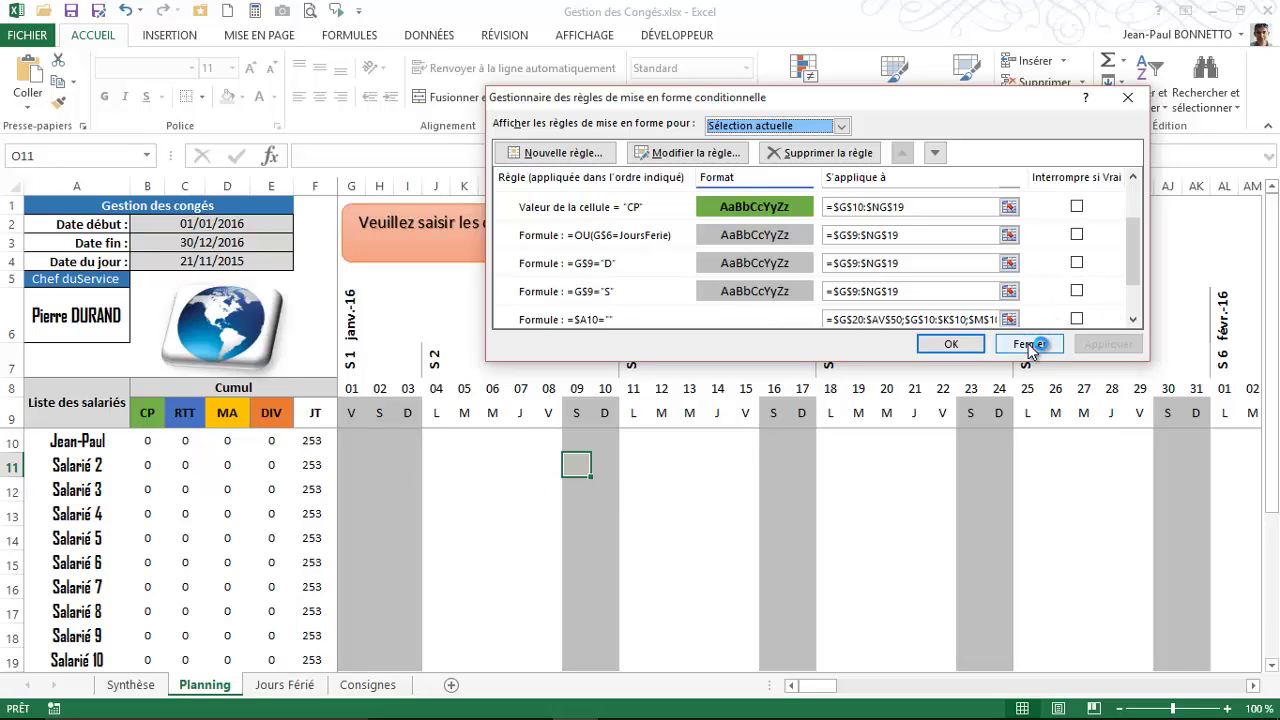
Step: Review the absence codes CP, RTT, MA and DIV in the Cumul header of the Planning sheet
left_click(358, 437)
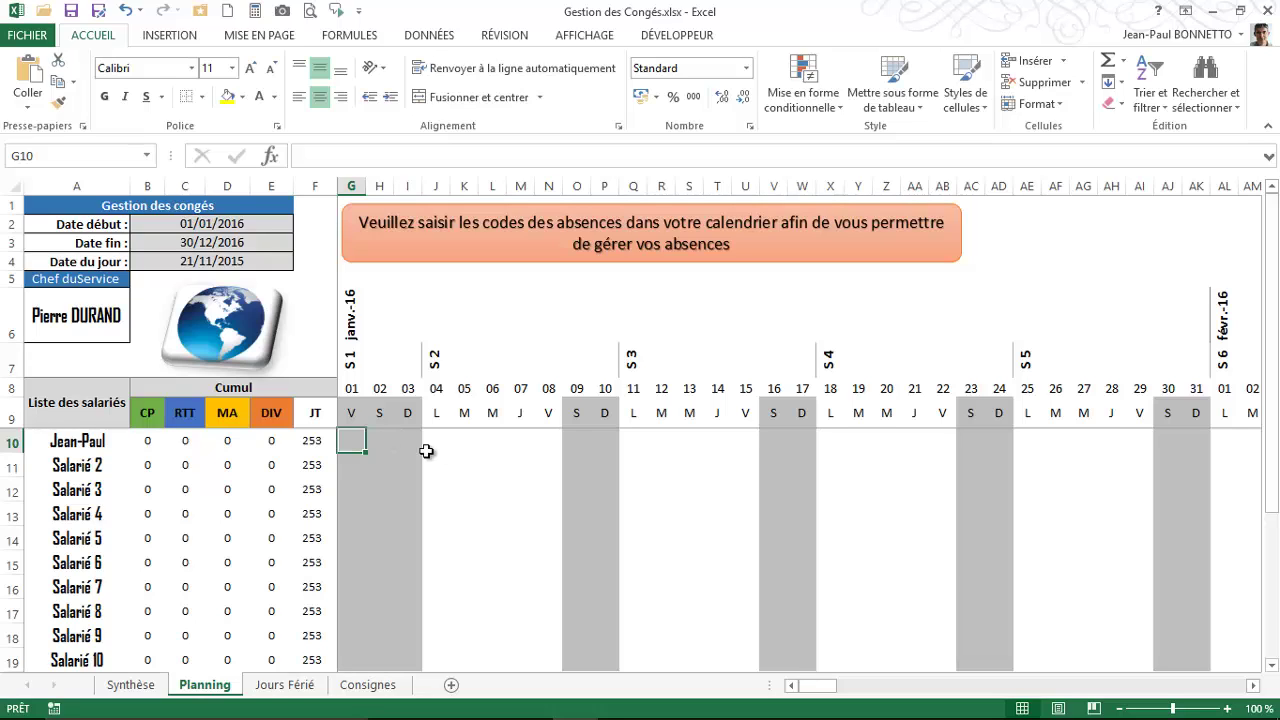
left_click(143, 438)
left_click_drag(147, 413, 268, 413)
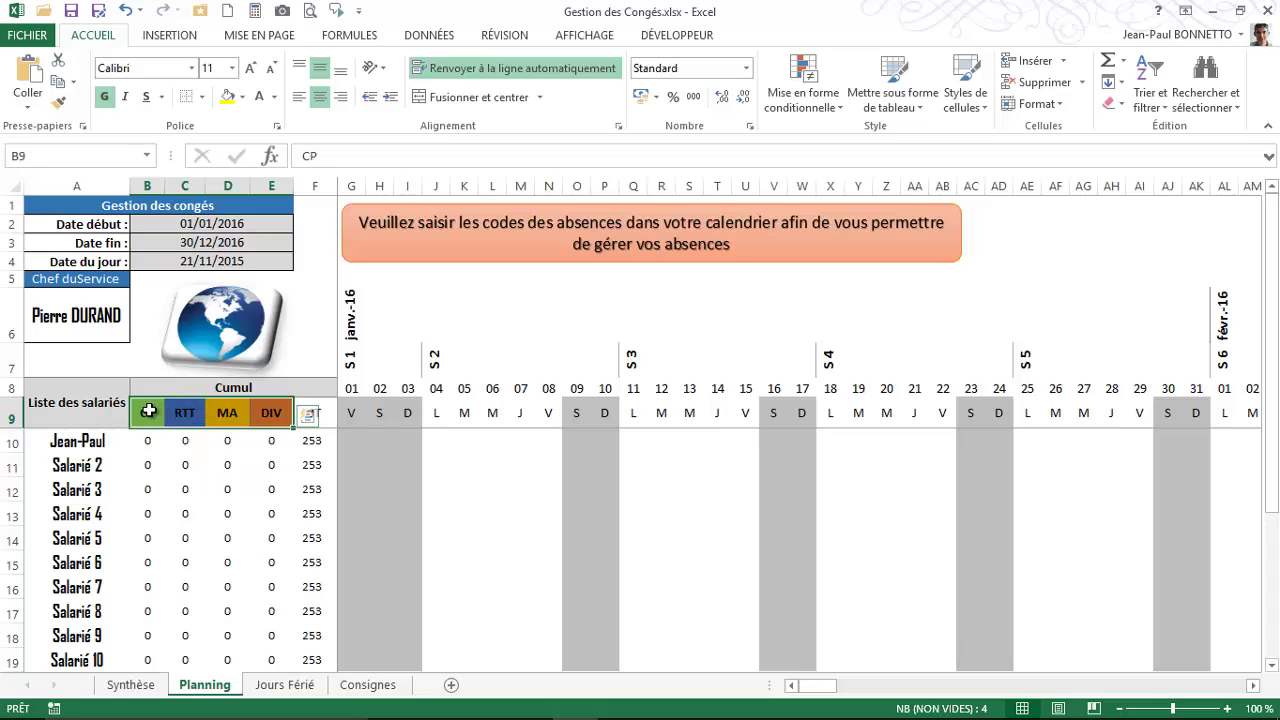
left_click(285, 411)
left_click(194, 411)
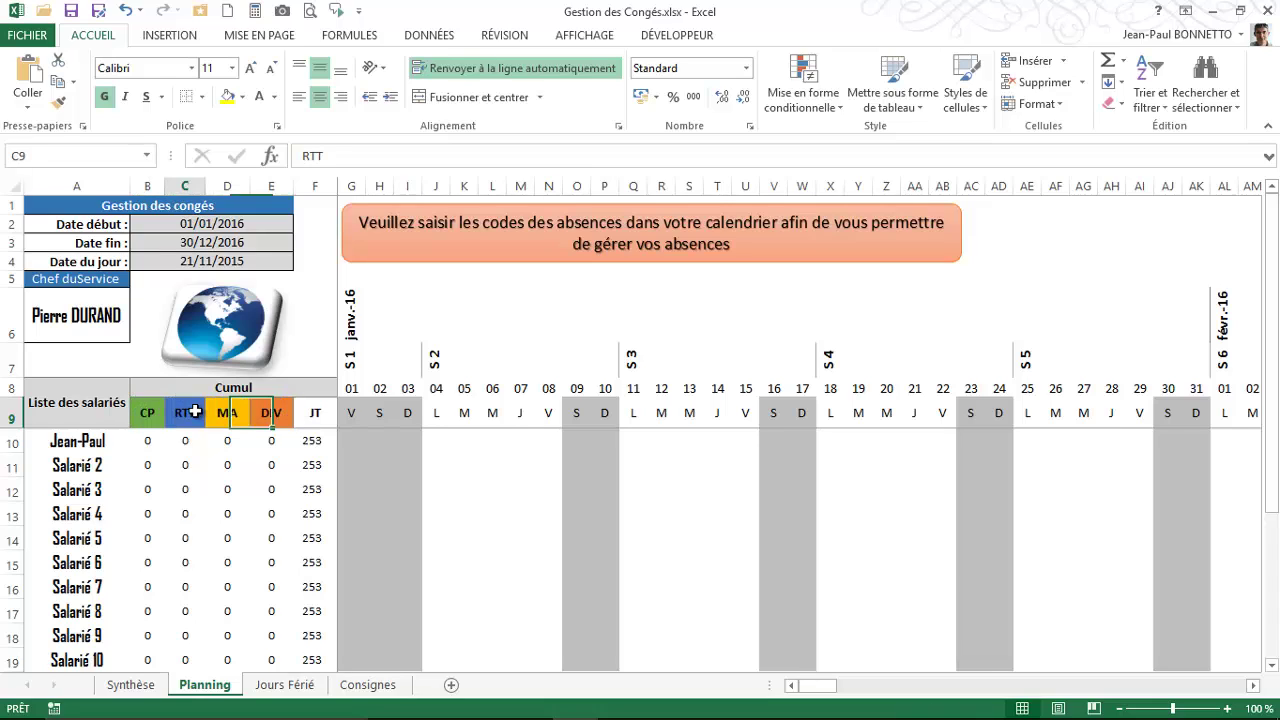
left_click(145, 411)
left_click(185, 411)
left_click(227, 411)
left_click(271, 411)
left_click(145, 411)
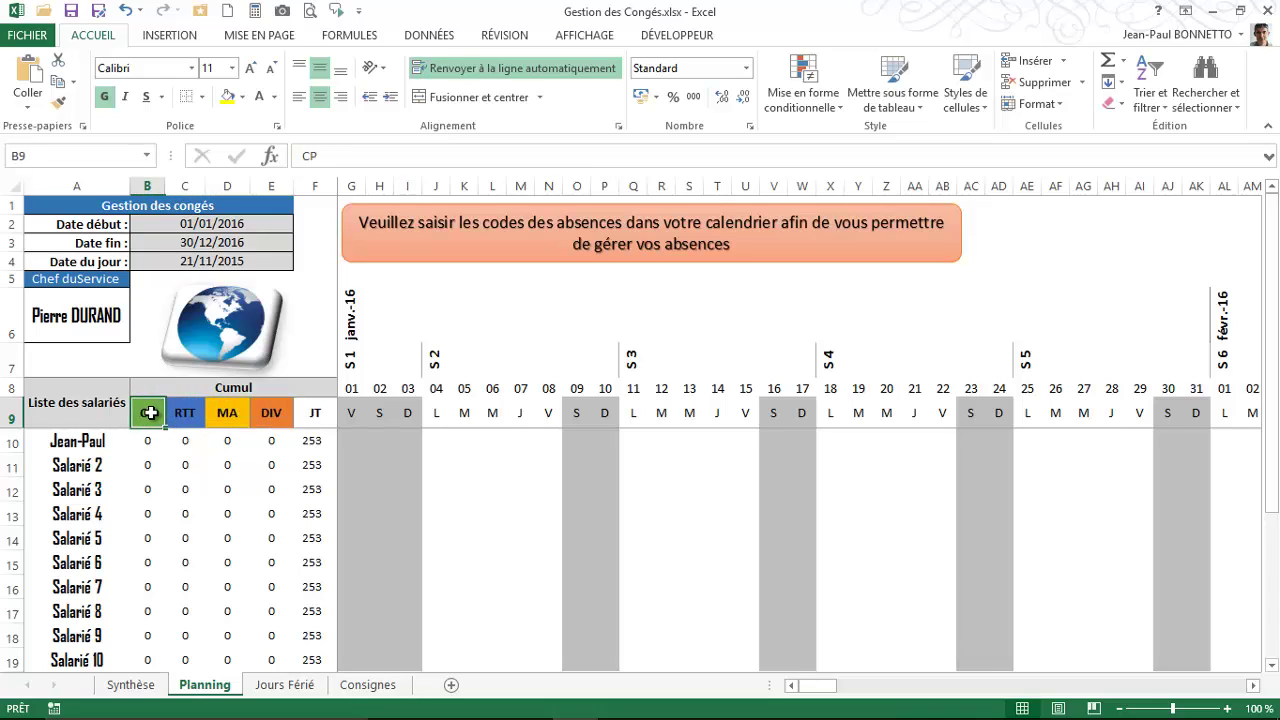
left_click(190, 411)
left_click(150, 412)
left_click(184, 414)
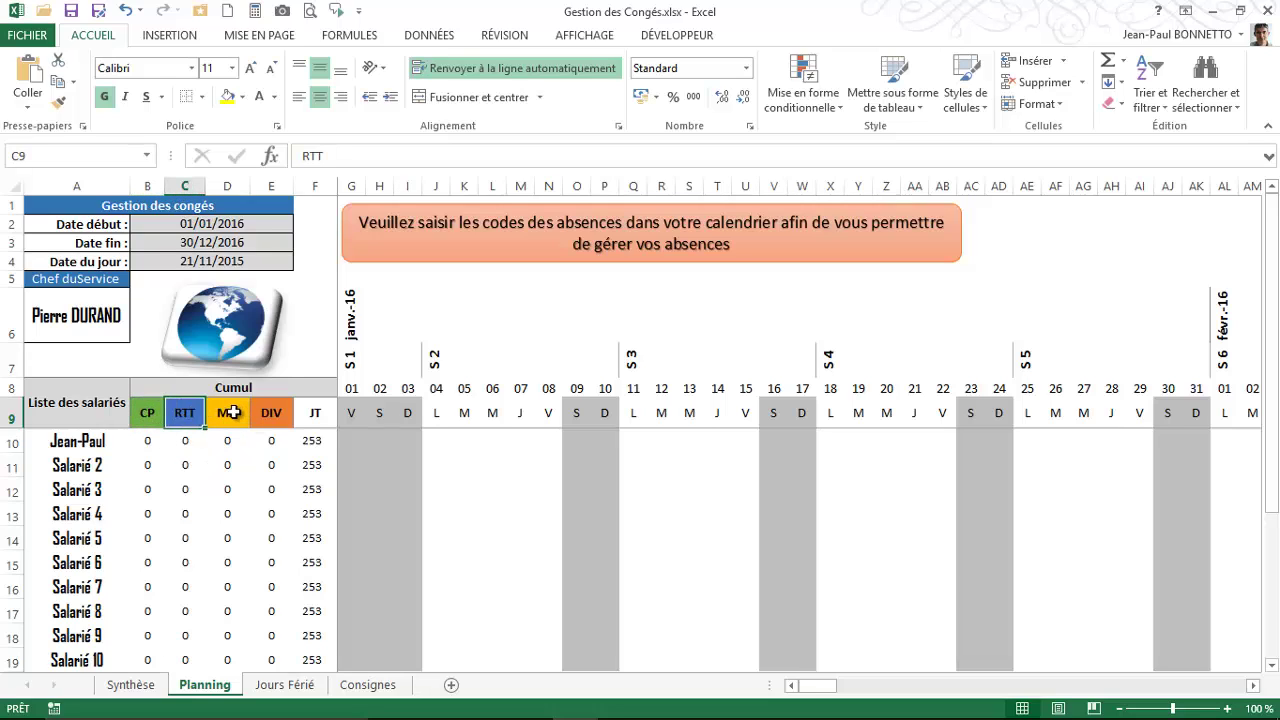
left_click(232, 412)
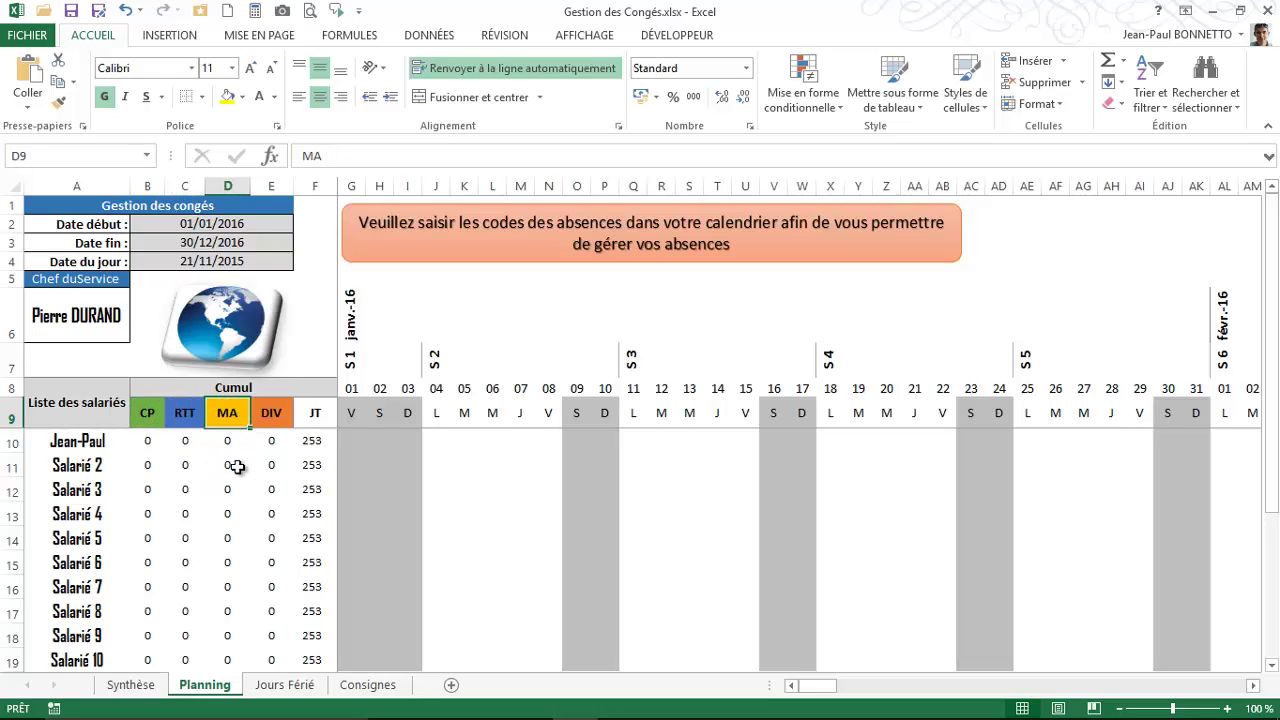
left_click(272, 412)
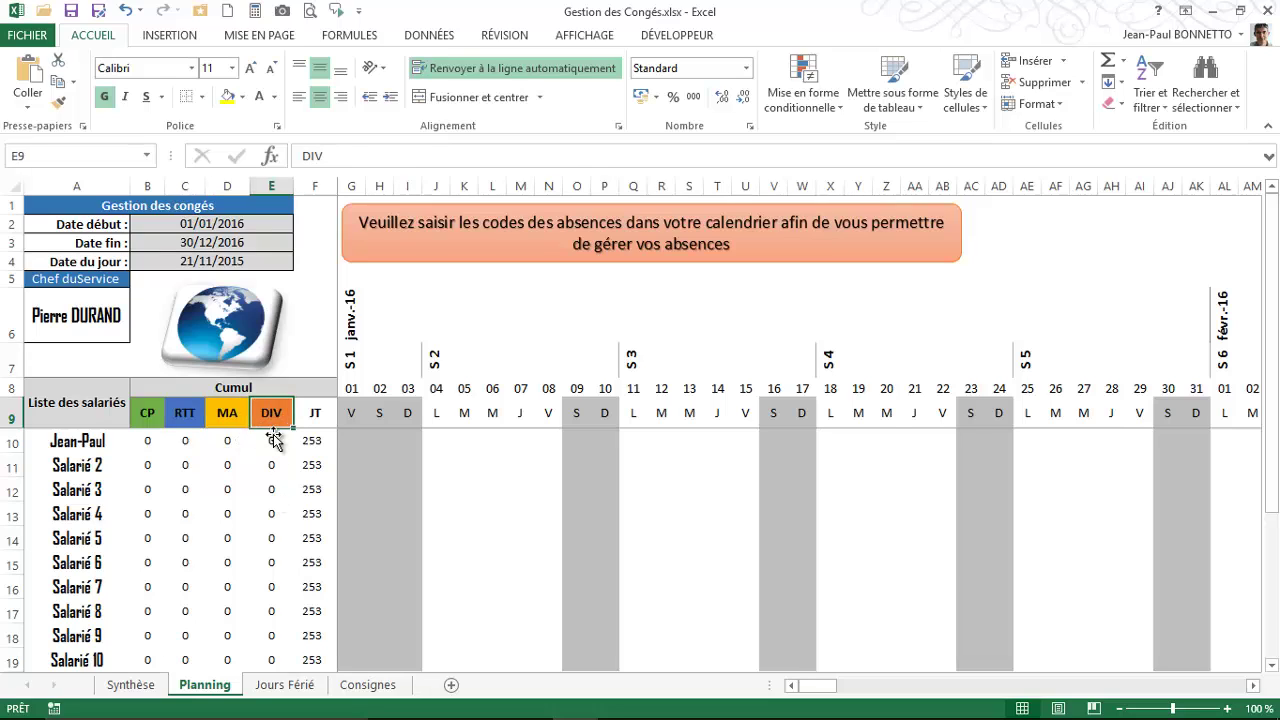
Step: Examine the NB.SI formula and its range and criterion arguments for the first employee's CP total in B10
left_click(271, 466)
left_click(149, 440)
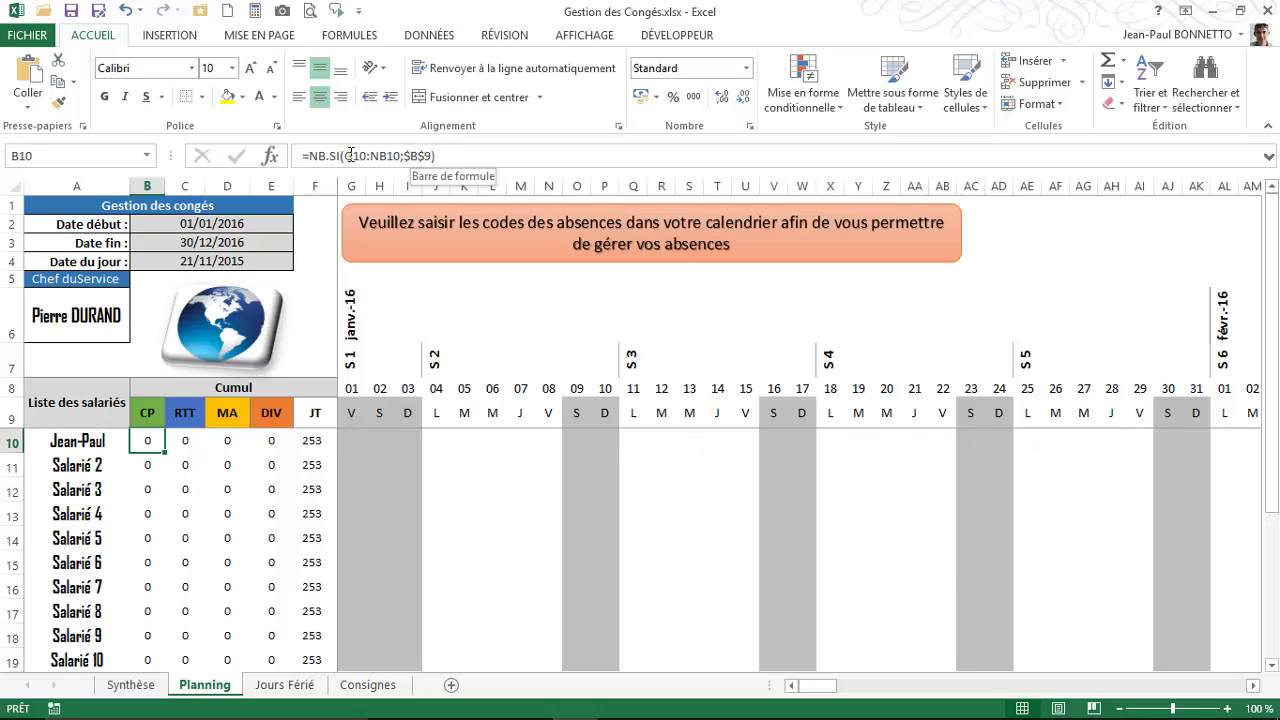
left_click(269, 155)
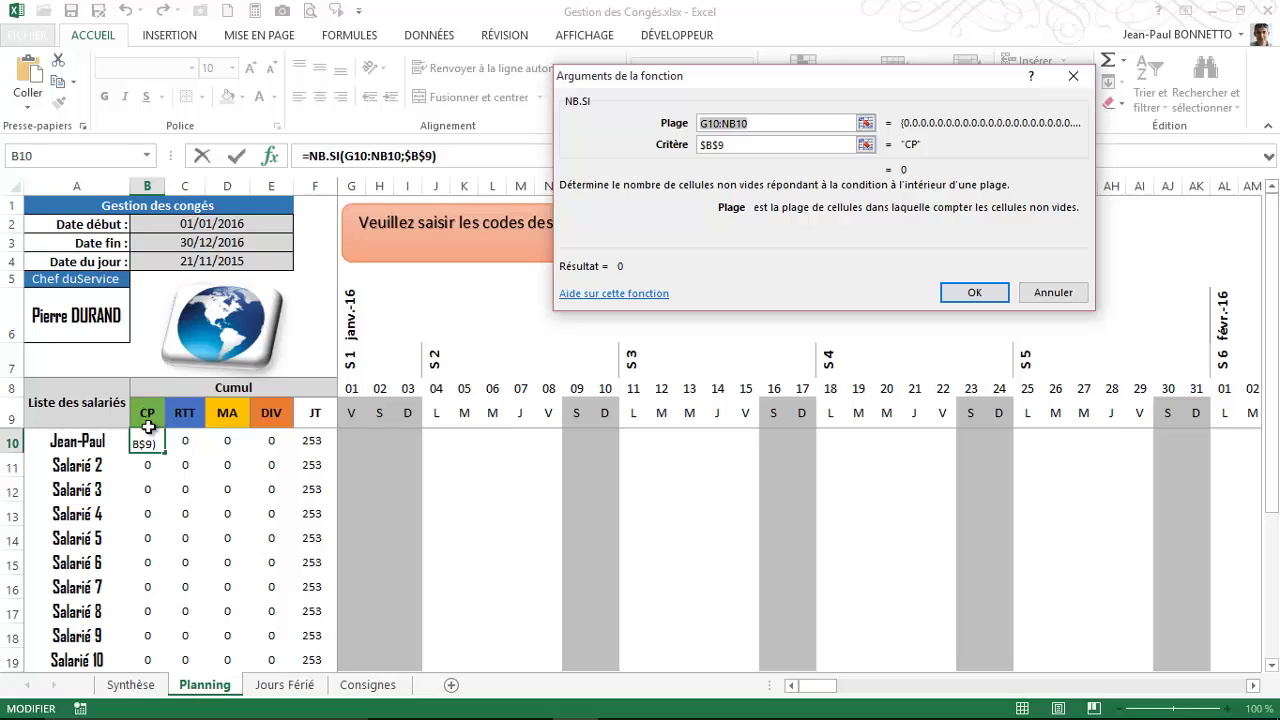
left_click(971, 290)
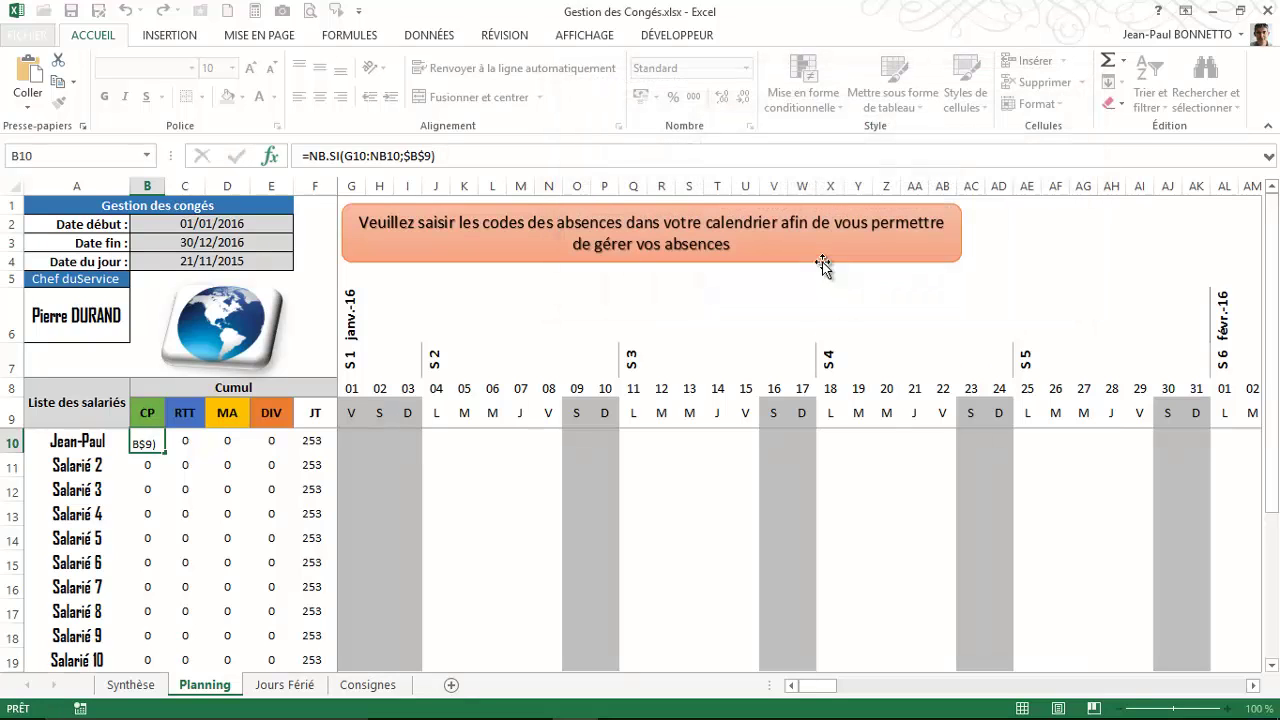
Step: Compare the NB.SI formulas behind the first employee's RTT, MA and DIV totals in C10:E10 with their header codes
left_click(190, 438)
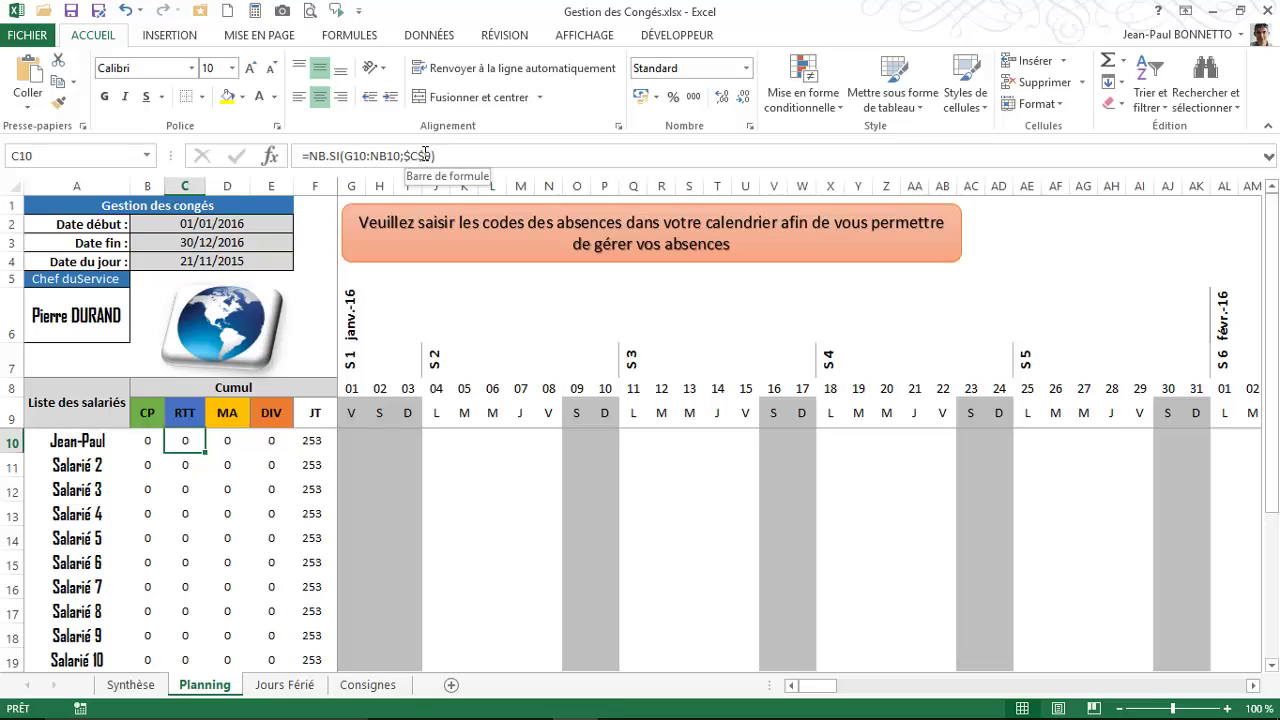
left_click(184, 412)
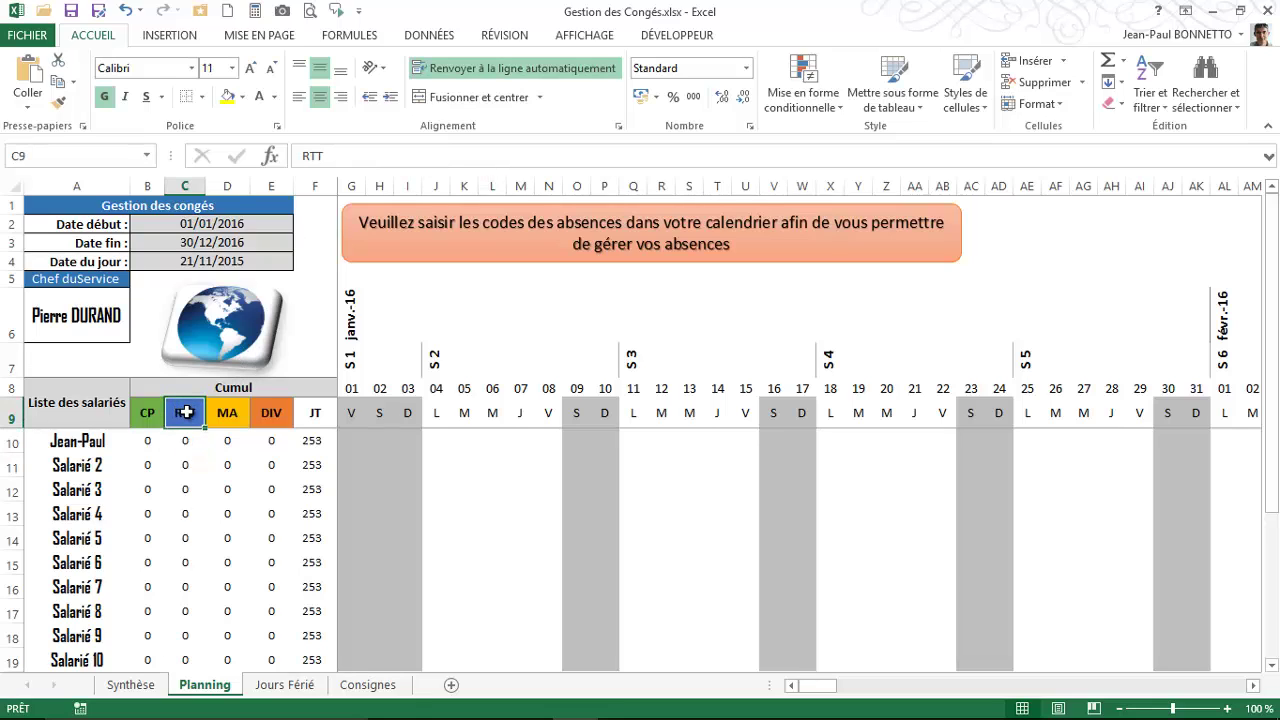
left_click(178, 444)
left_click(220, 443)
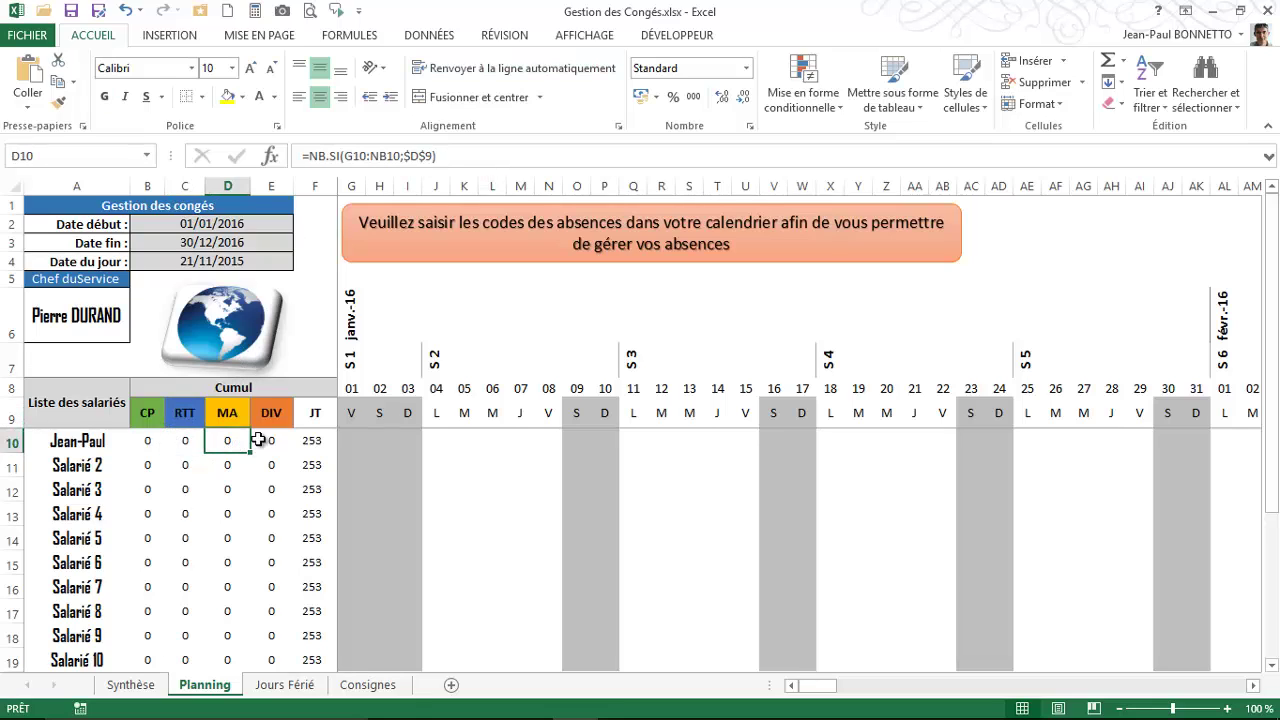
left_click(267, 441)
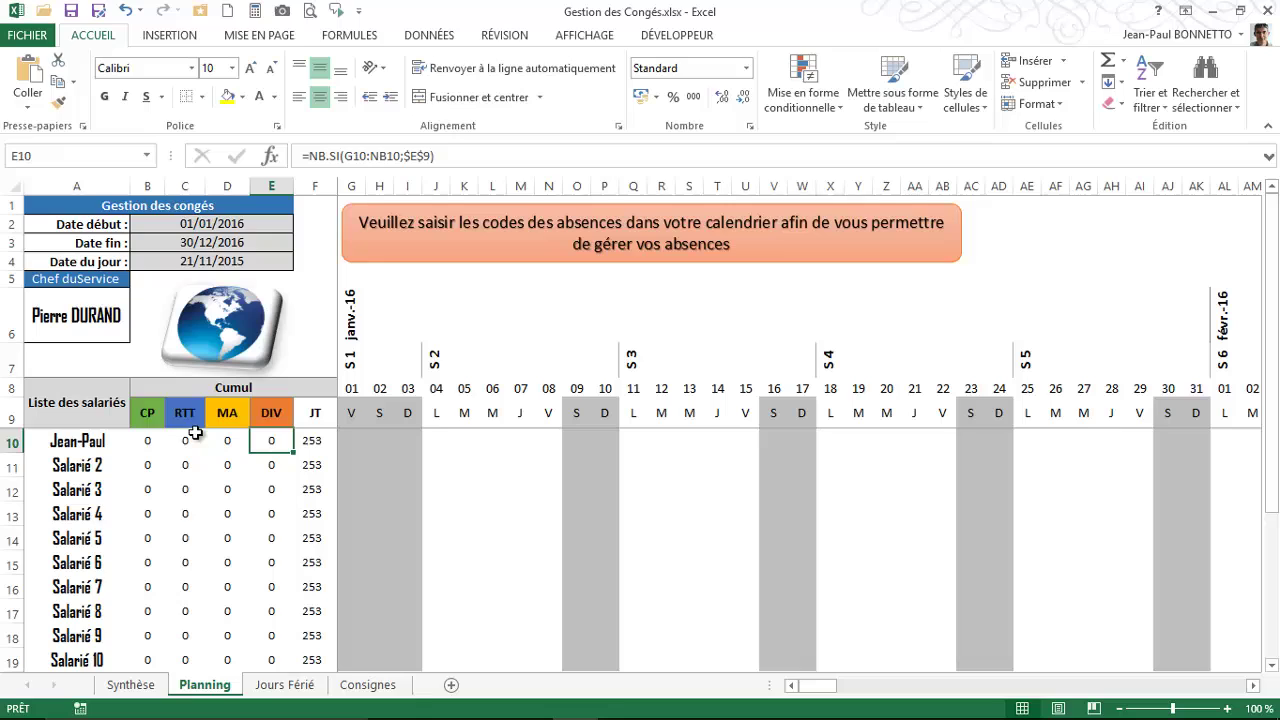
Step: Examine the NB.JOURS.OUVRES formula and its arguments for the first employee's worked days (JT) in F10
left_click(306, 440)
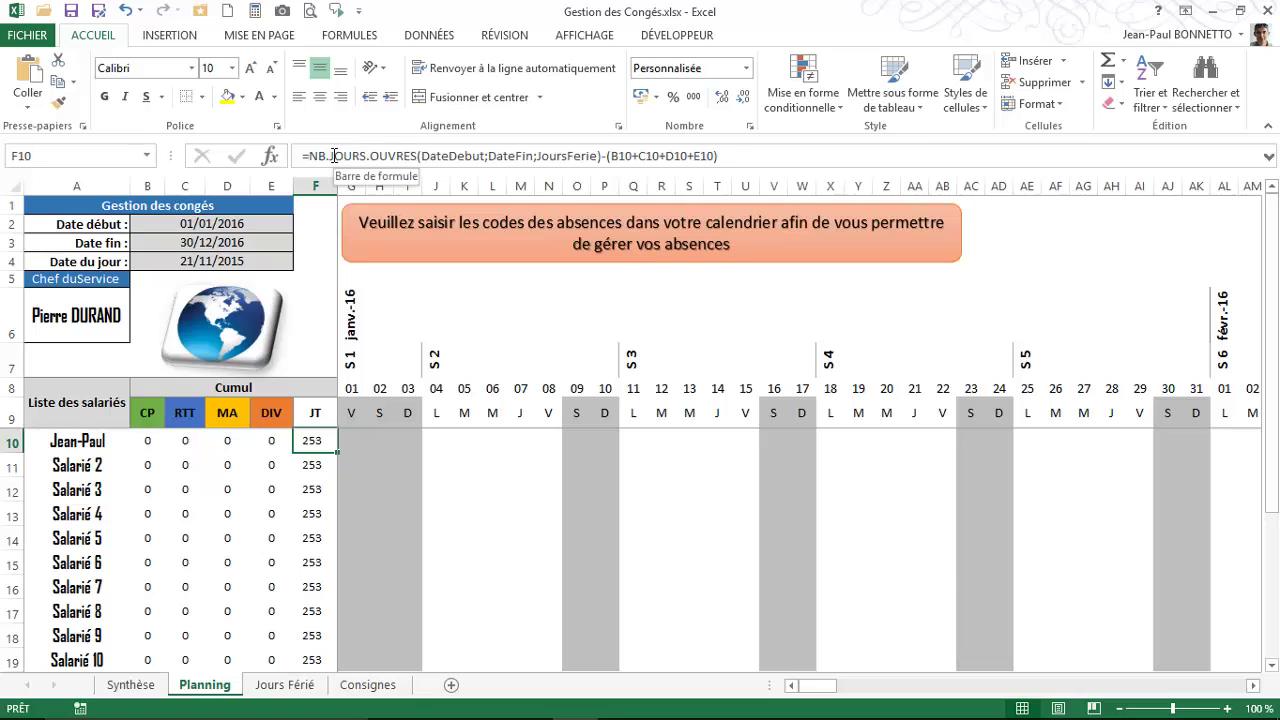
left_click(269, 155)
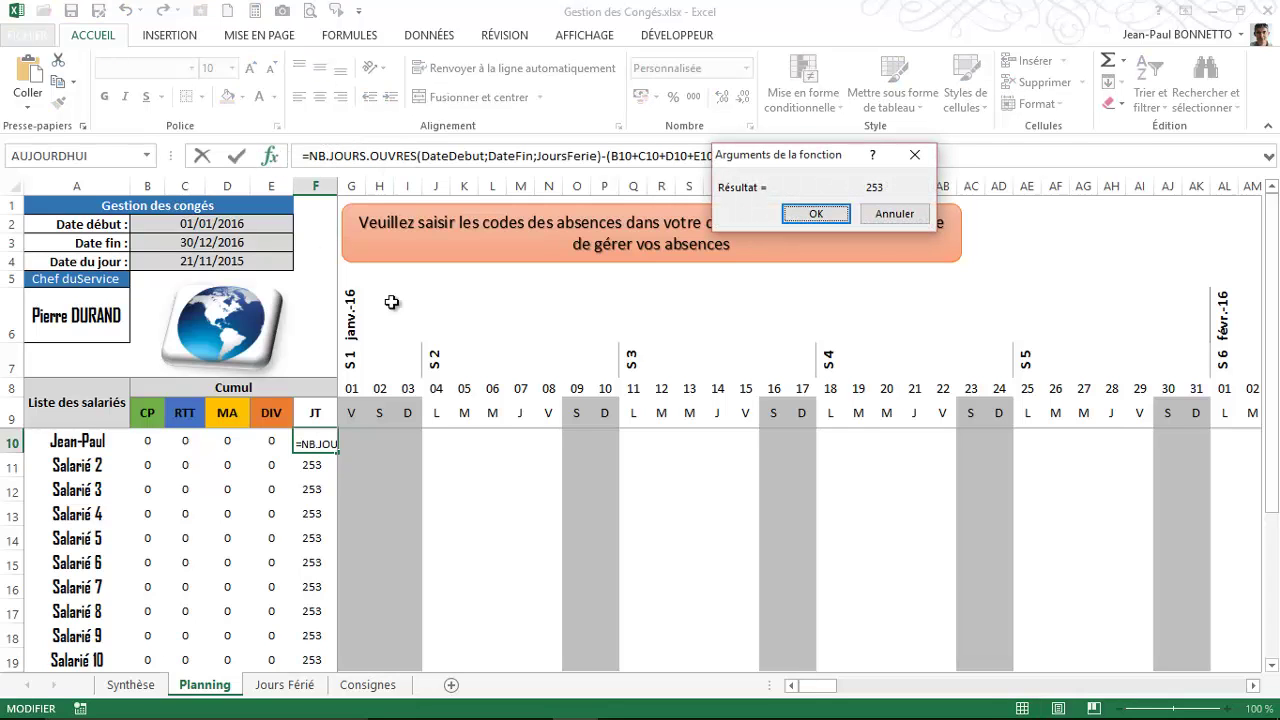
left_click(914, 154)
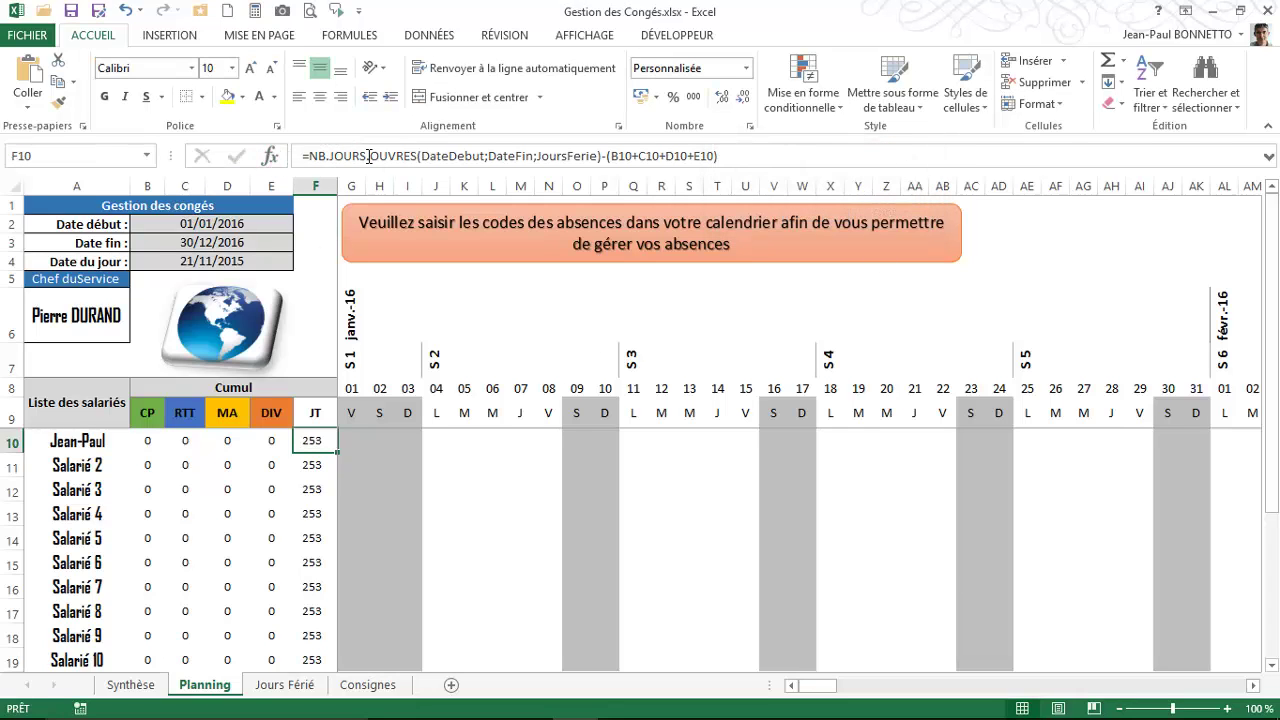
left_click(269, 157)
left_click(912, 210)
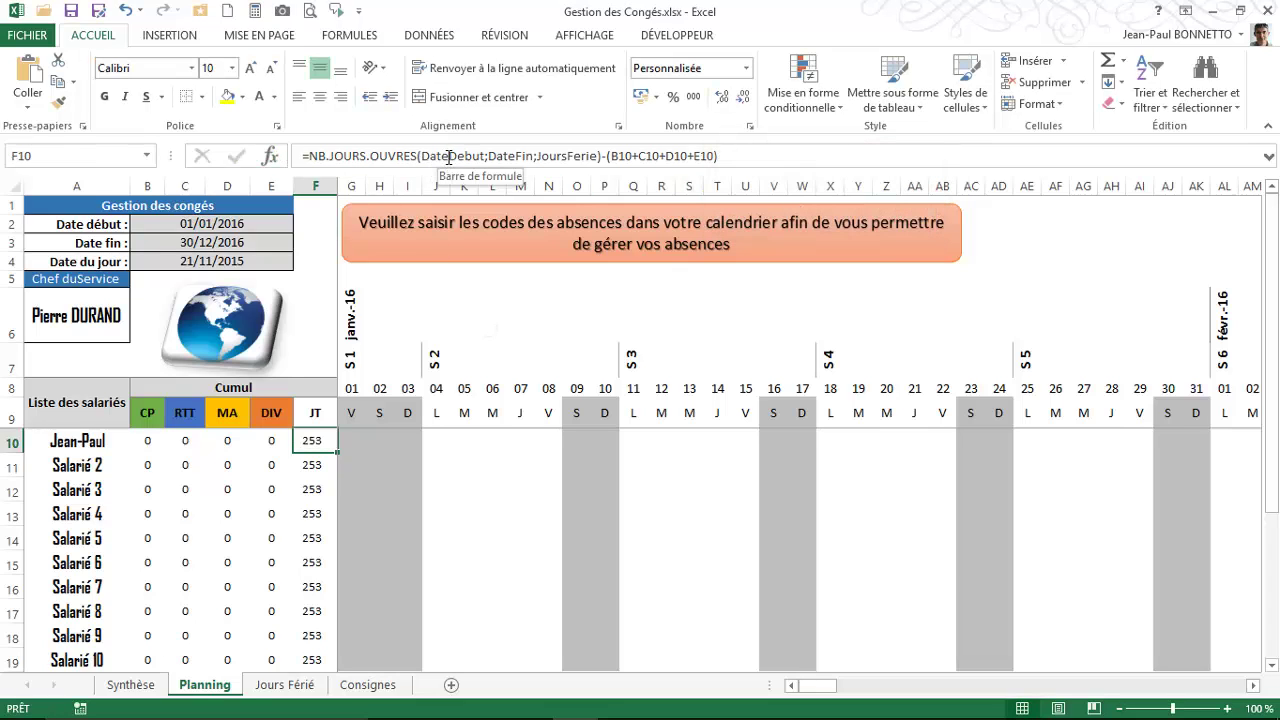
left_click(269, 157)
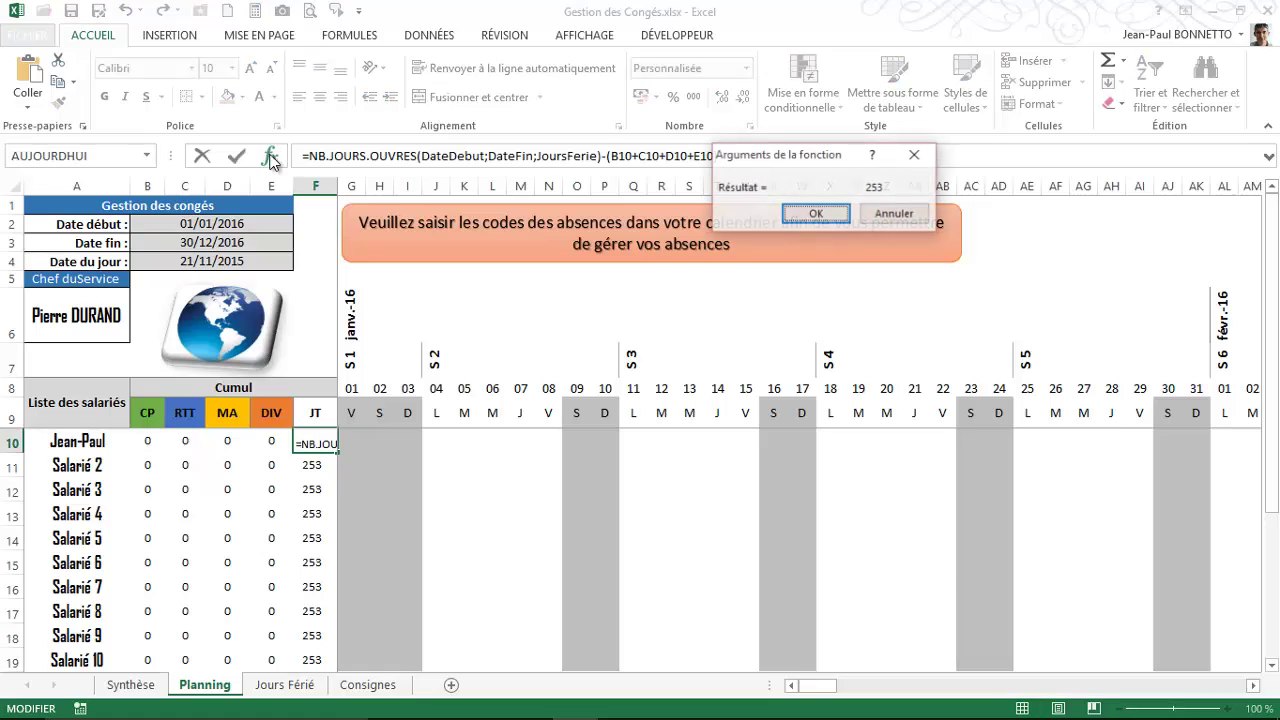
left_click(895, 213)
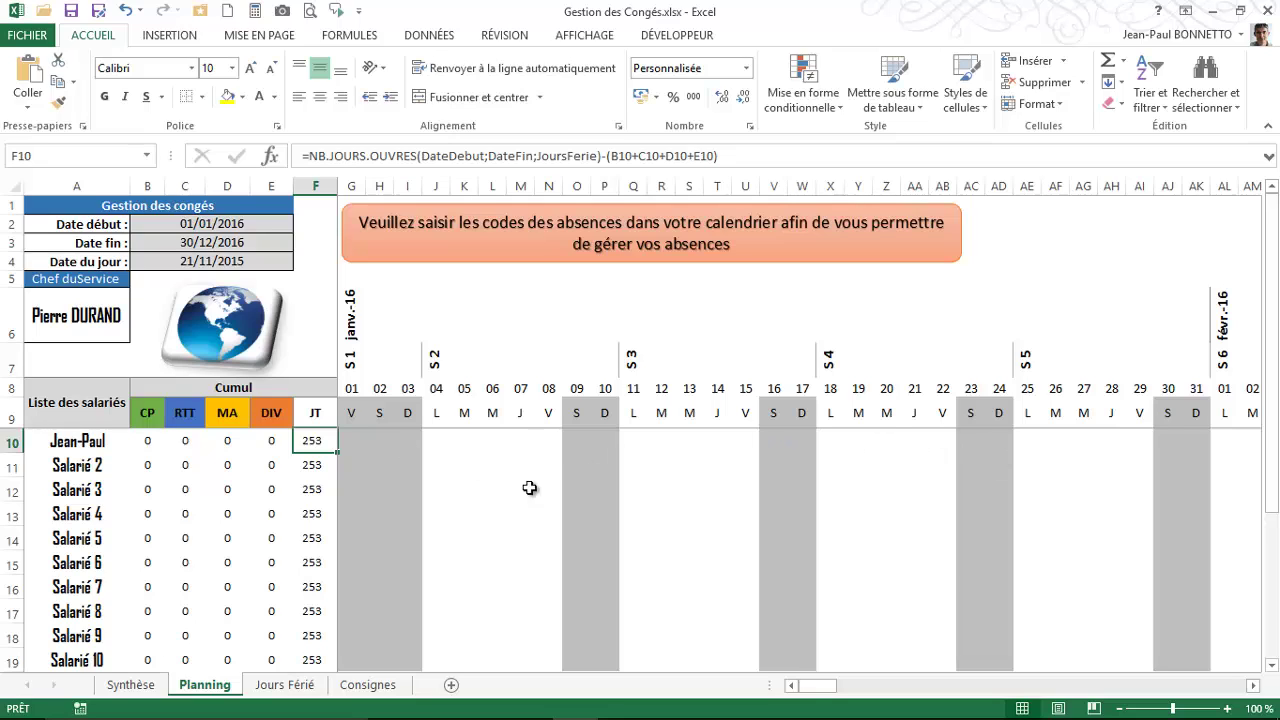
Step: Enter the absence code CP for the first employee on every day from 18 to 22 January 2016 (X10:AB10)
left_click(474, 463)
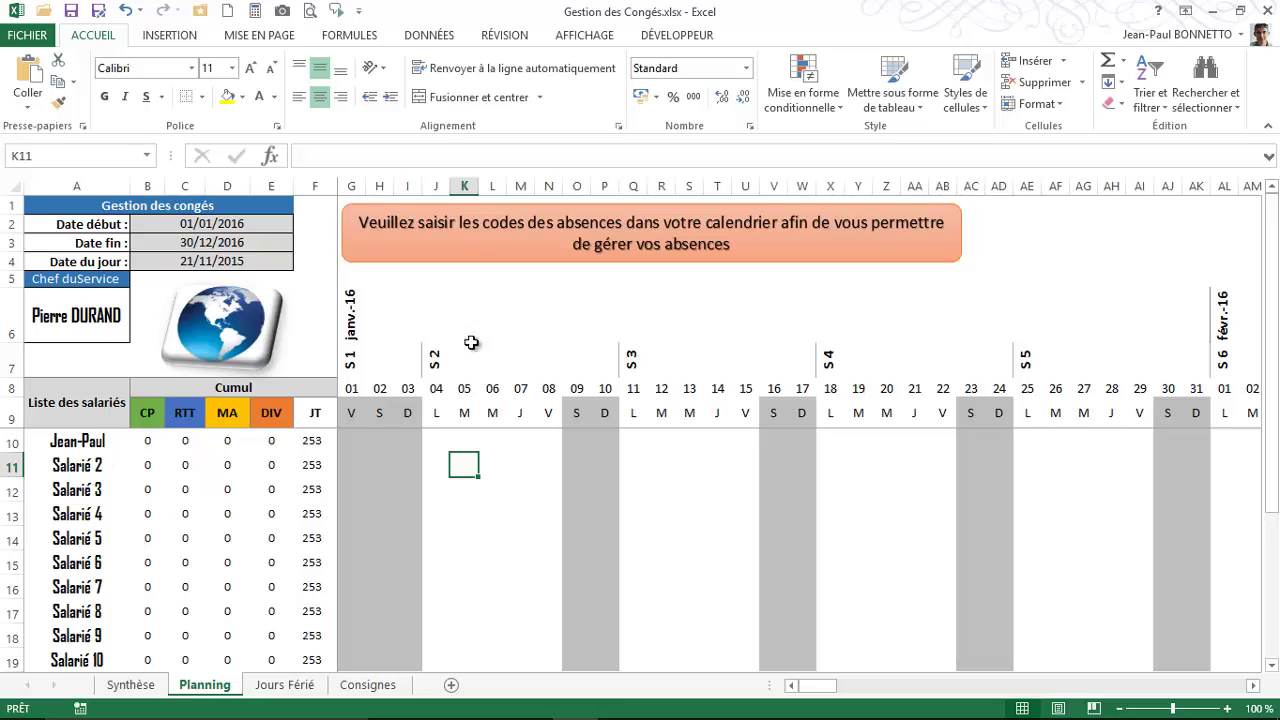
left_click(435, 463)
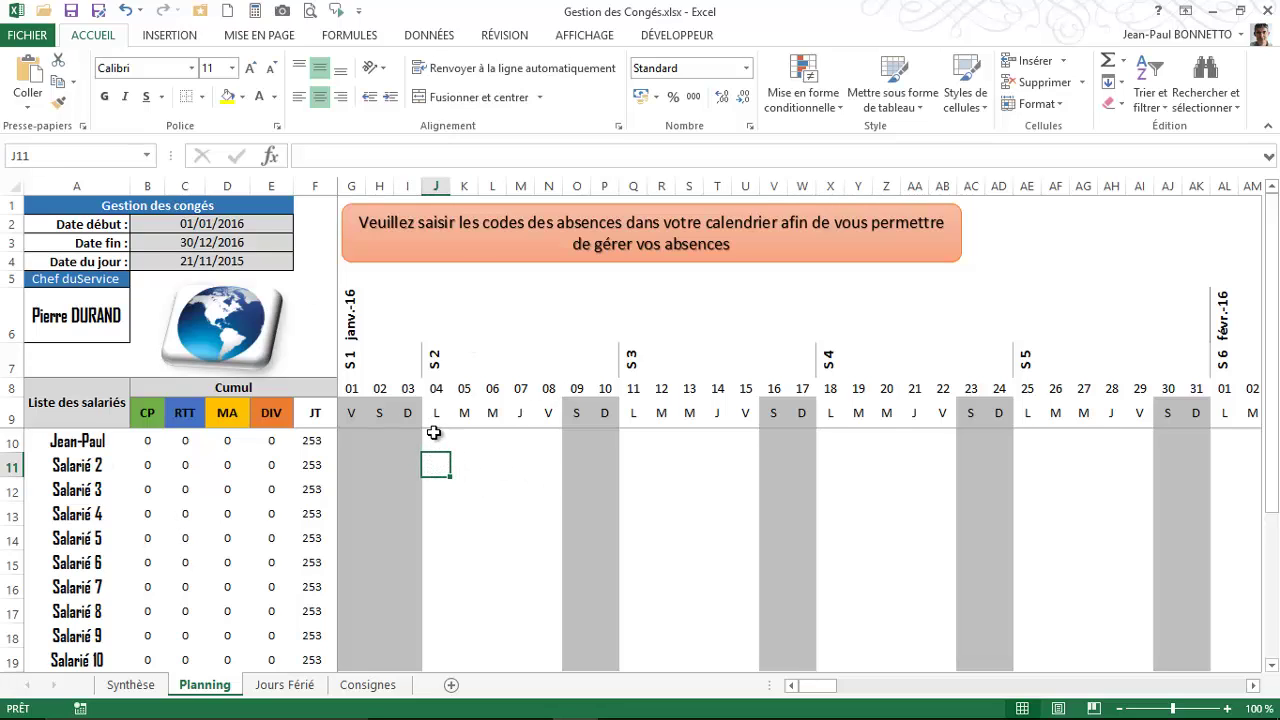
left_click_drag(438, 440, 550, 440)
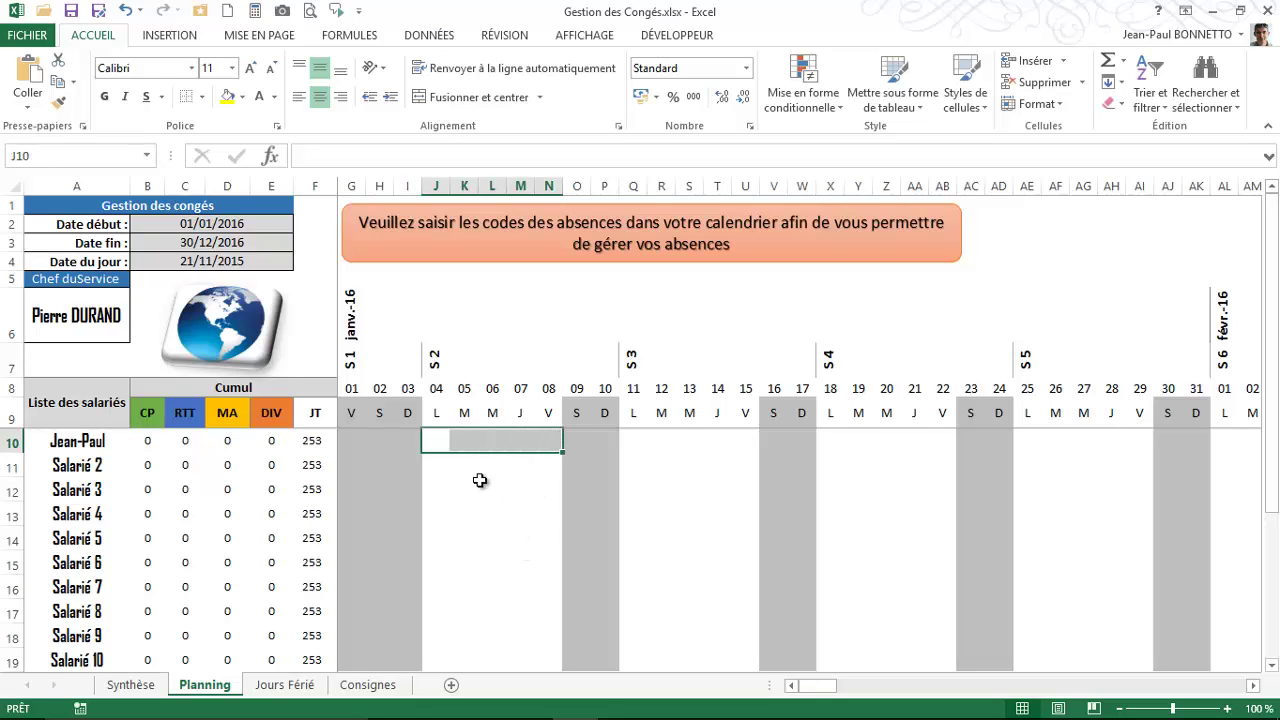
left_click(819, 440)
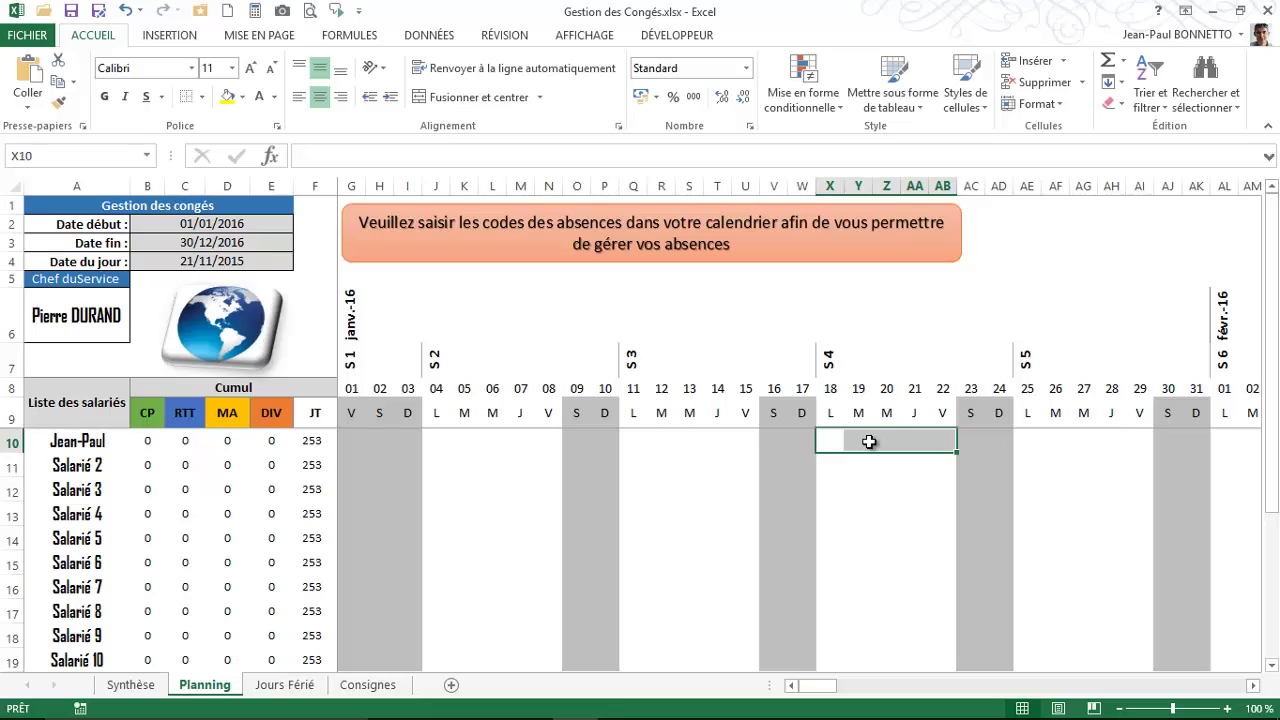
type("CP")
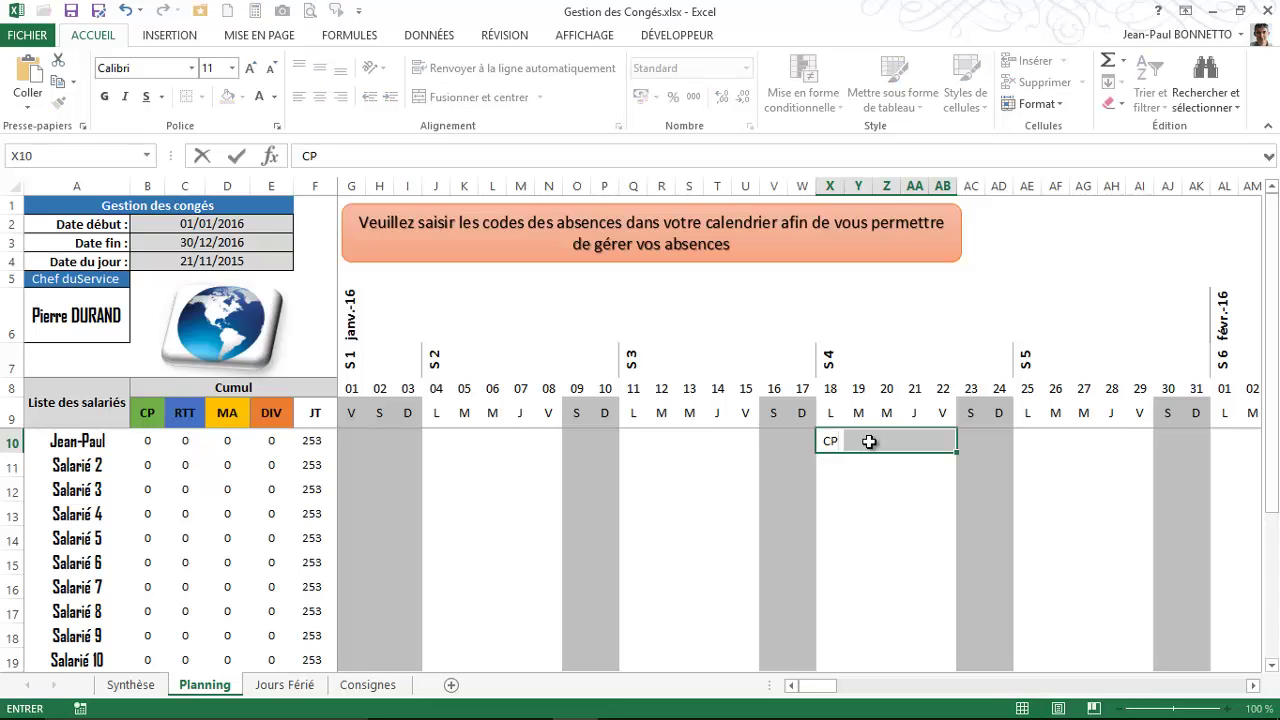
key("ctrl+Return")
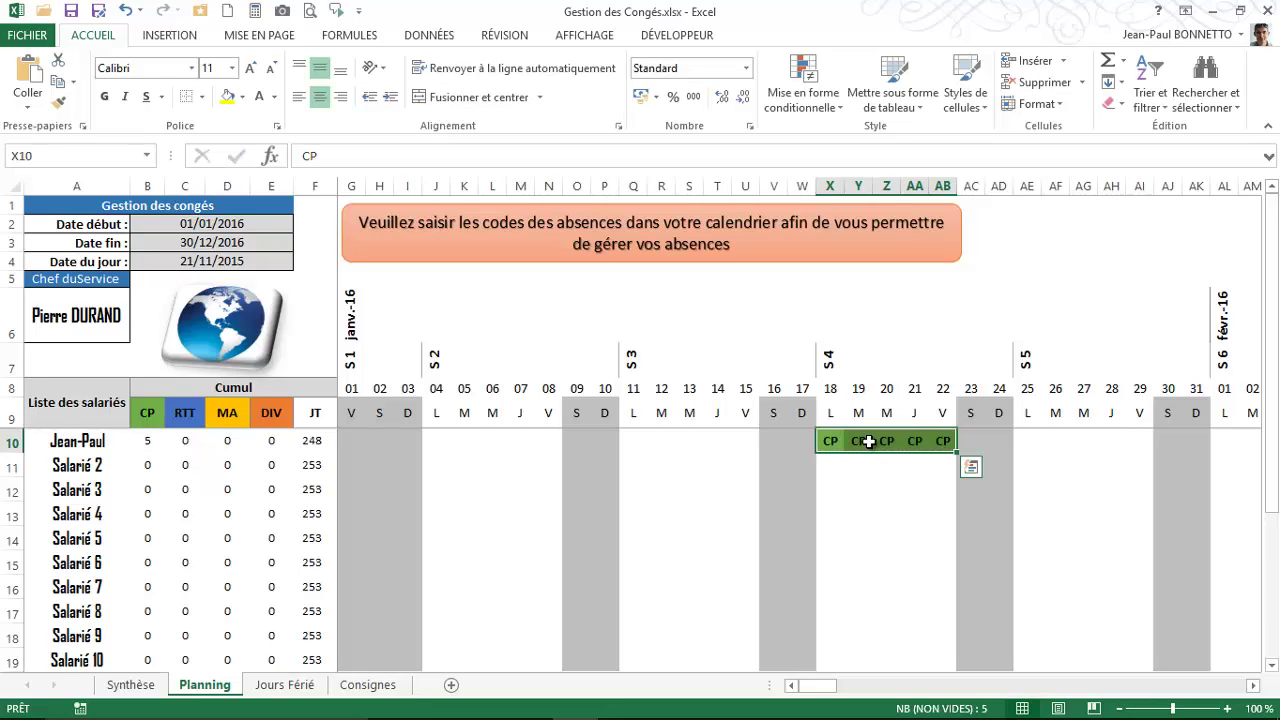
Step: Check the first employee's CP entries against the CP total in B10 and the worked days in F10
left_click(864, 464)
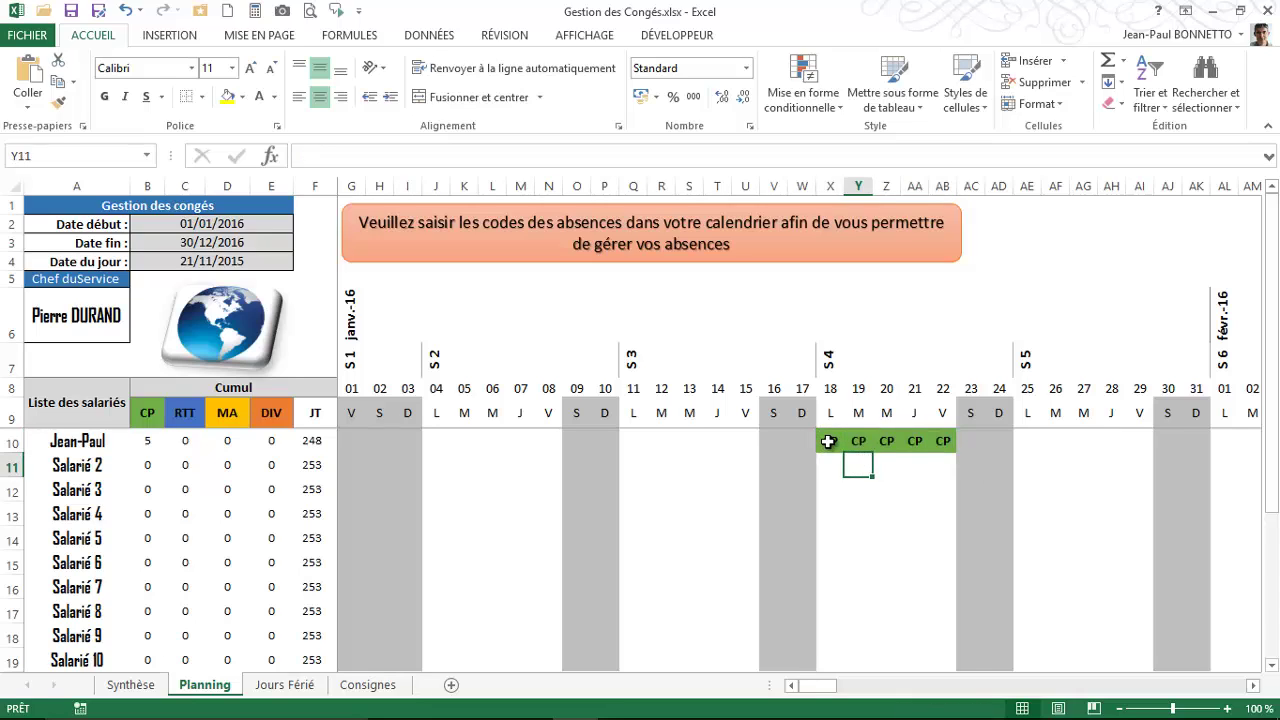
left_click_drag(826, 441, 941, 442)
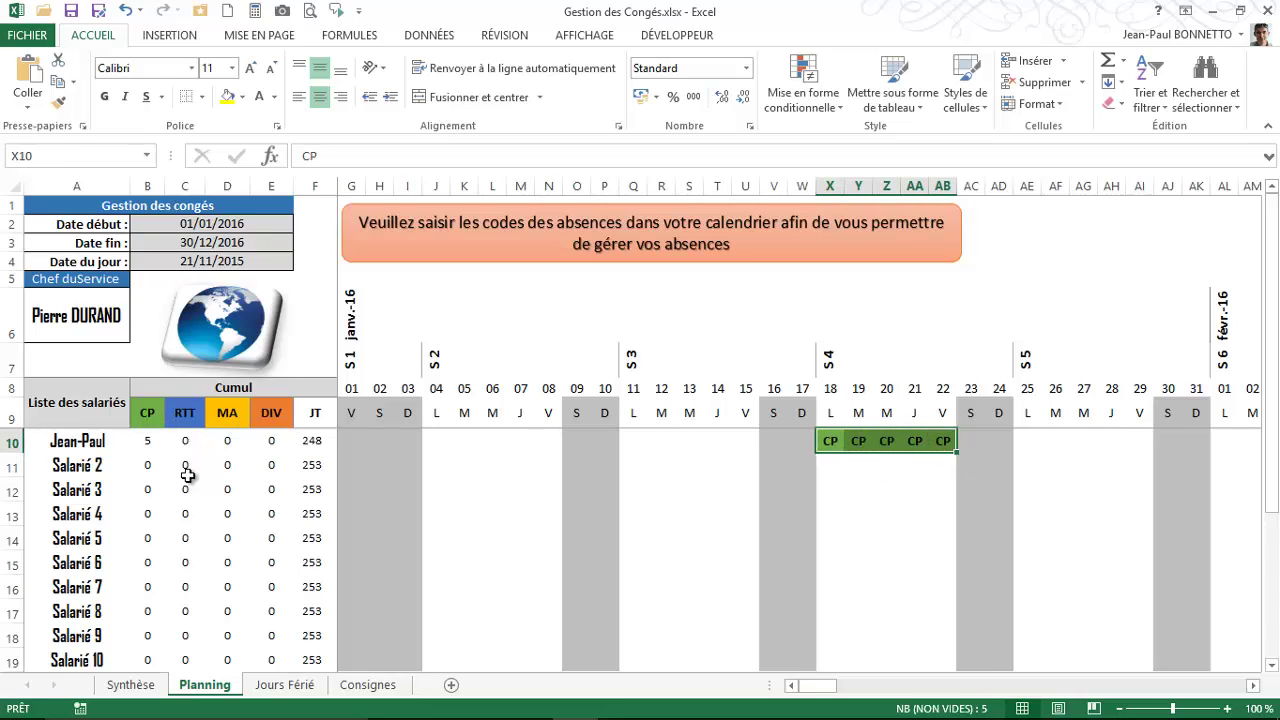
left_click(145, 443)
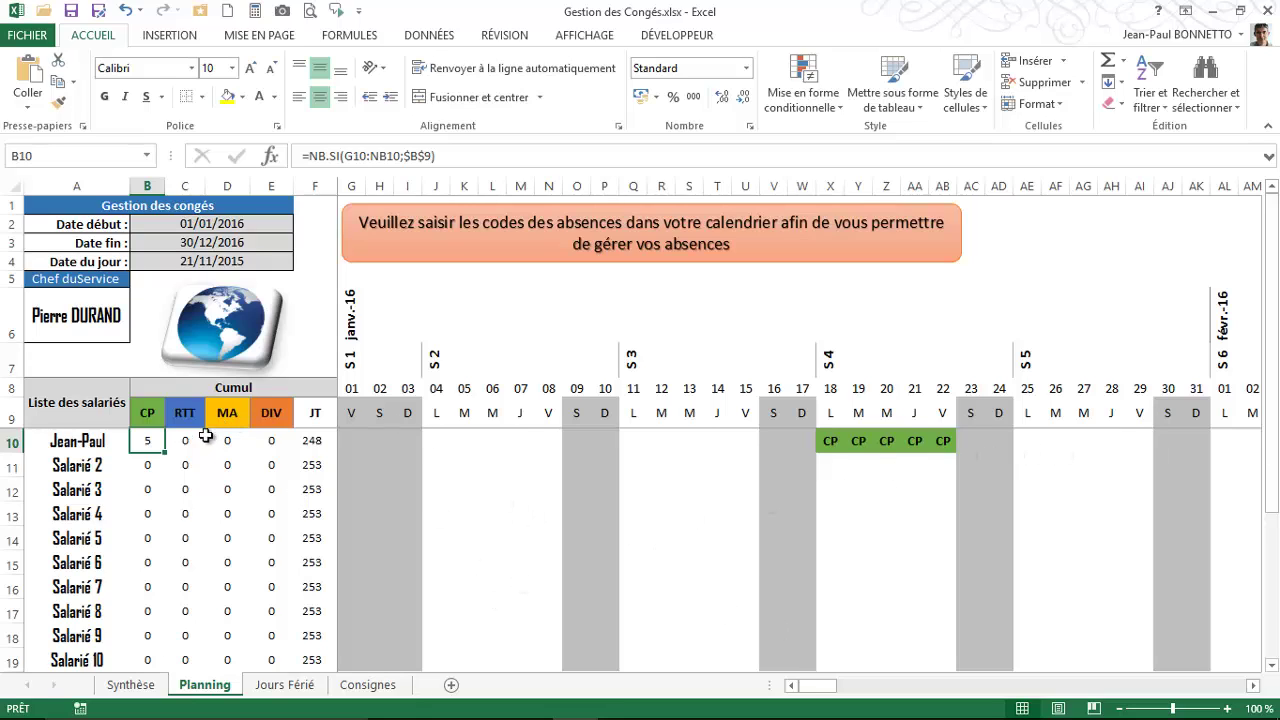
left_click(312, 441)
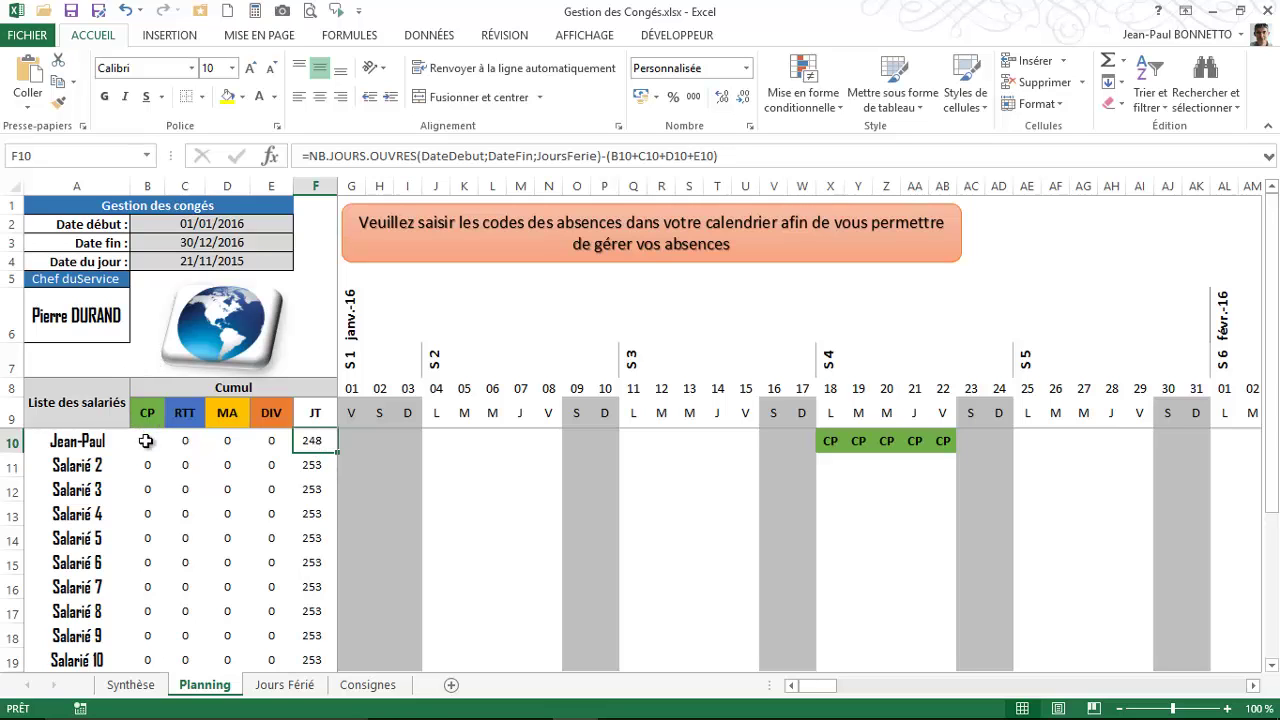
Step: Review the first employee's CP base, days taken, balance and worked days in row 10 of the Synthèse sheet
left_click(131, 685)
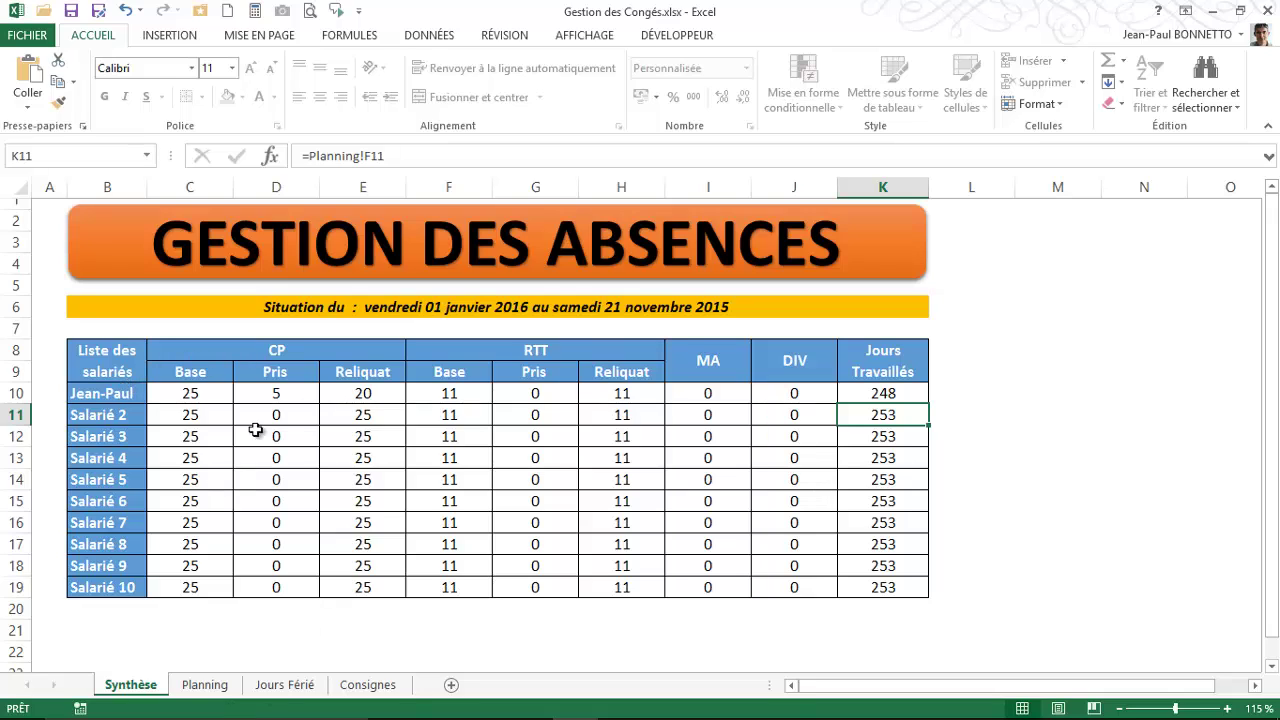
left_click(272, 396)
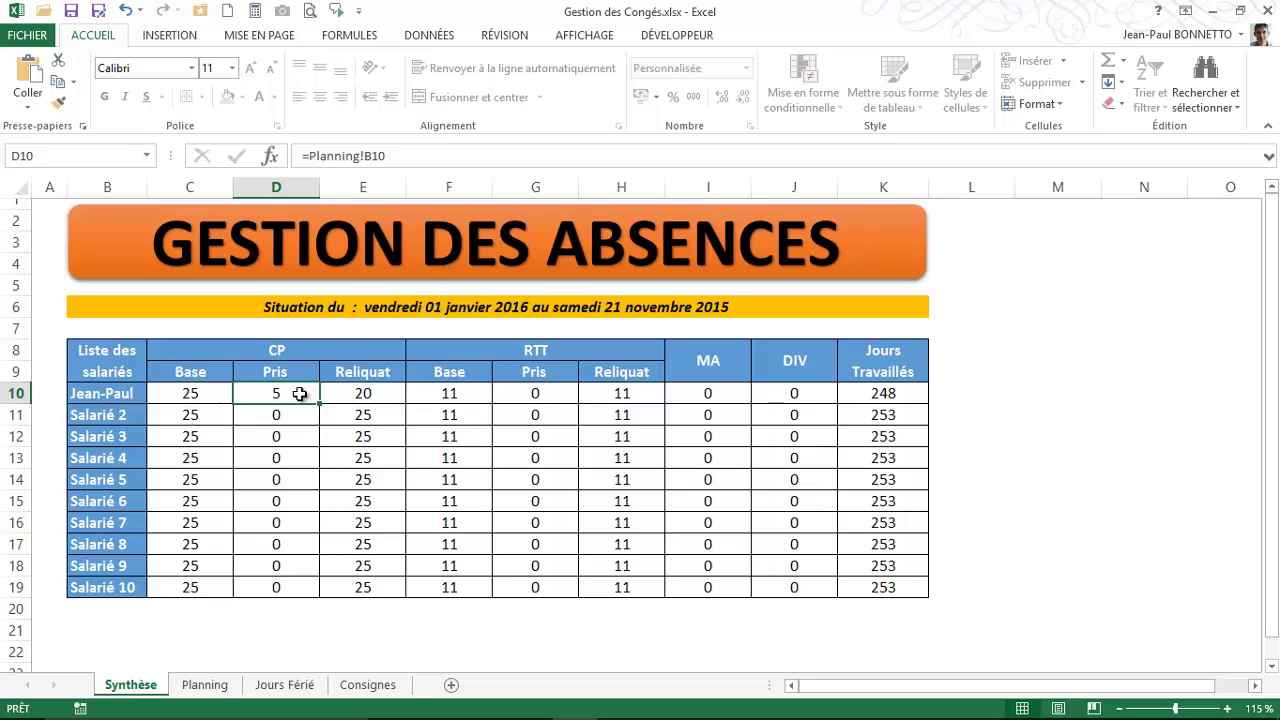
left_click(900, 397)
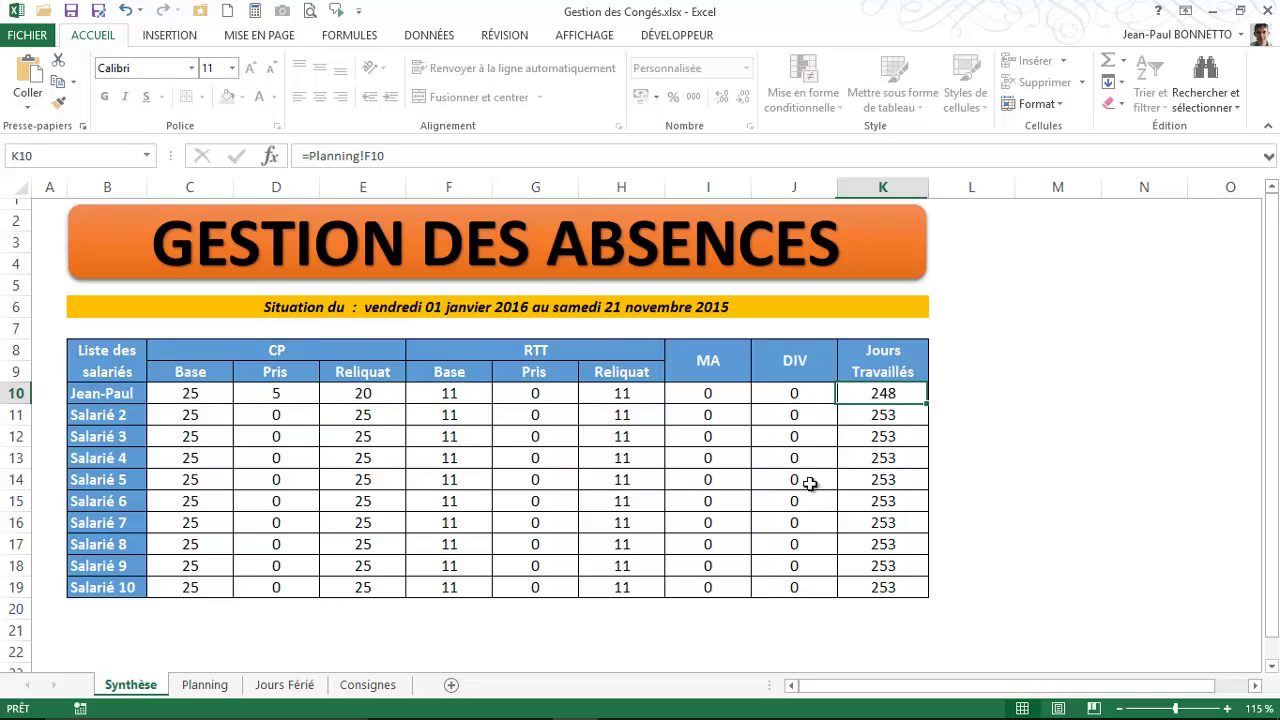
left_click(192, 395)
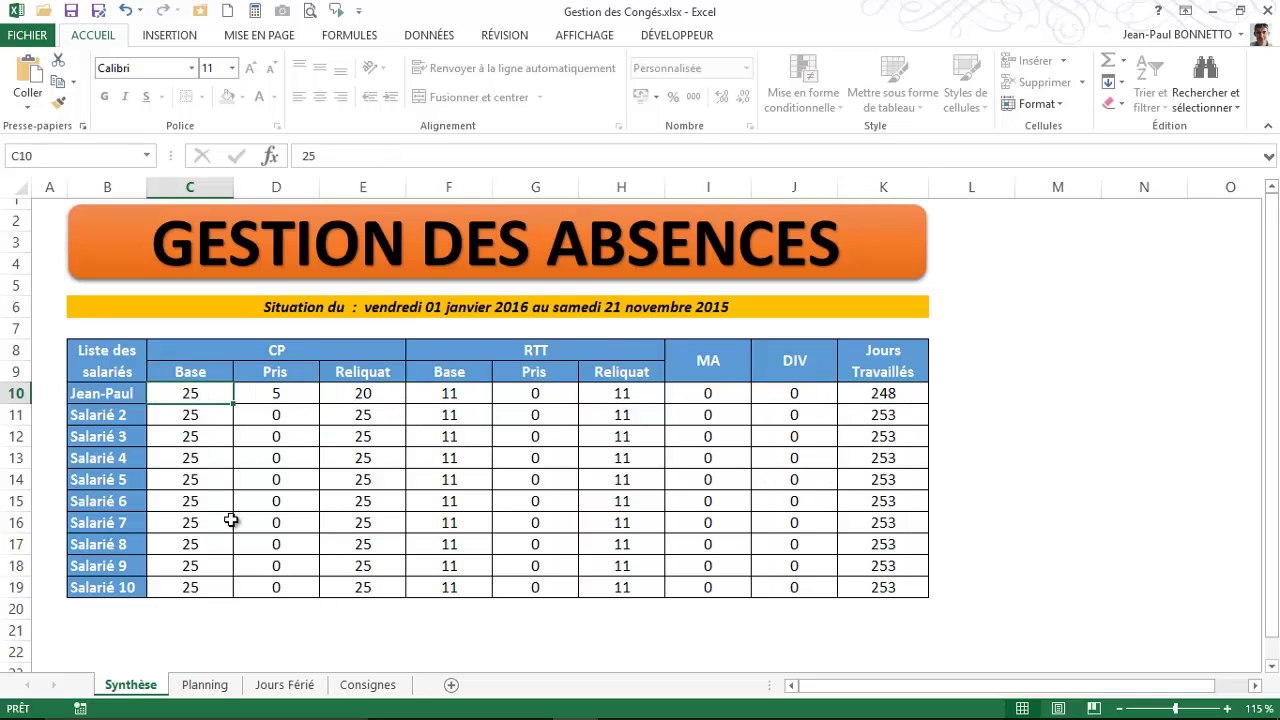
left_click(282, 393)
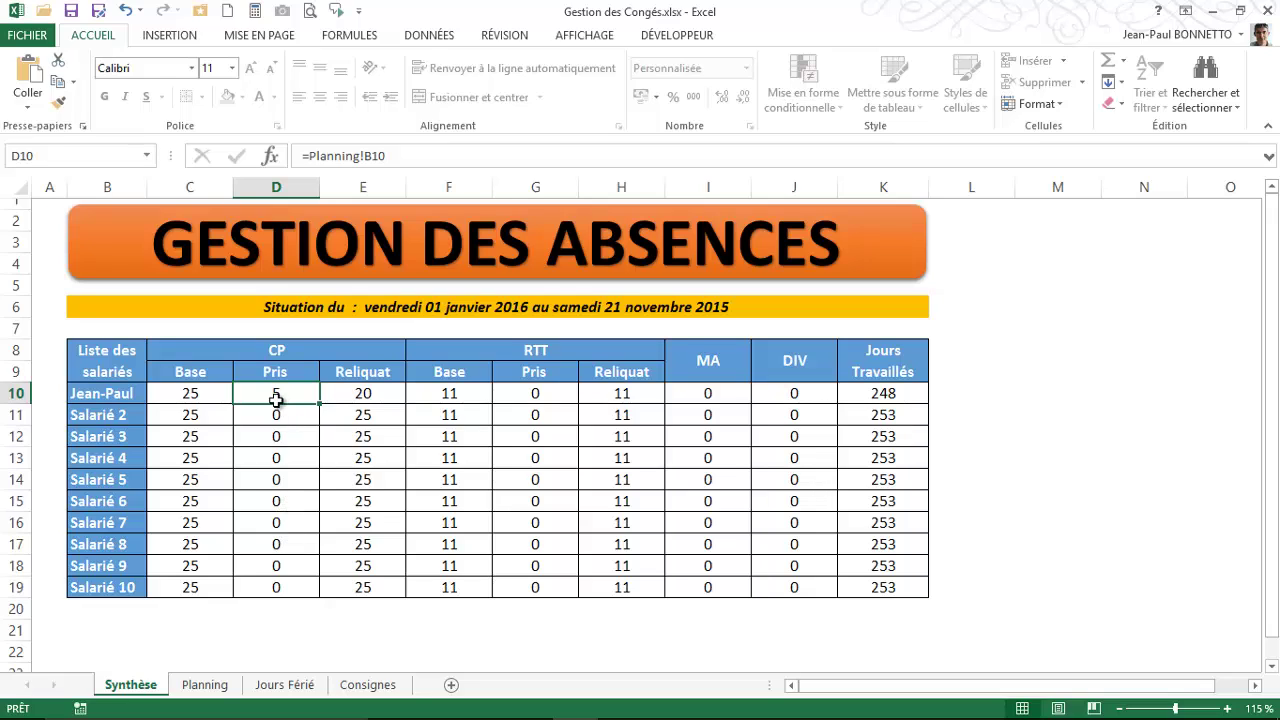
left_click(368, 394)
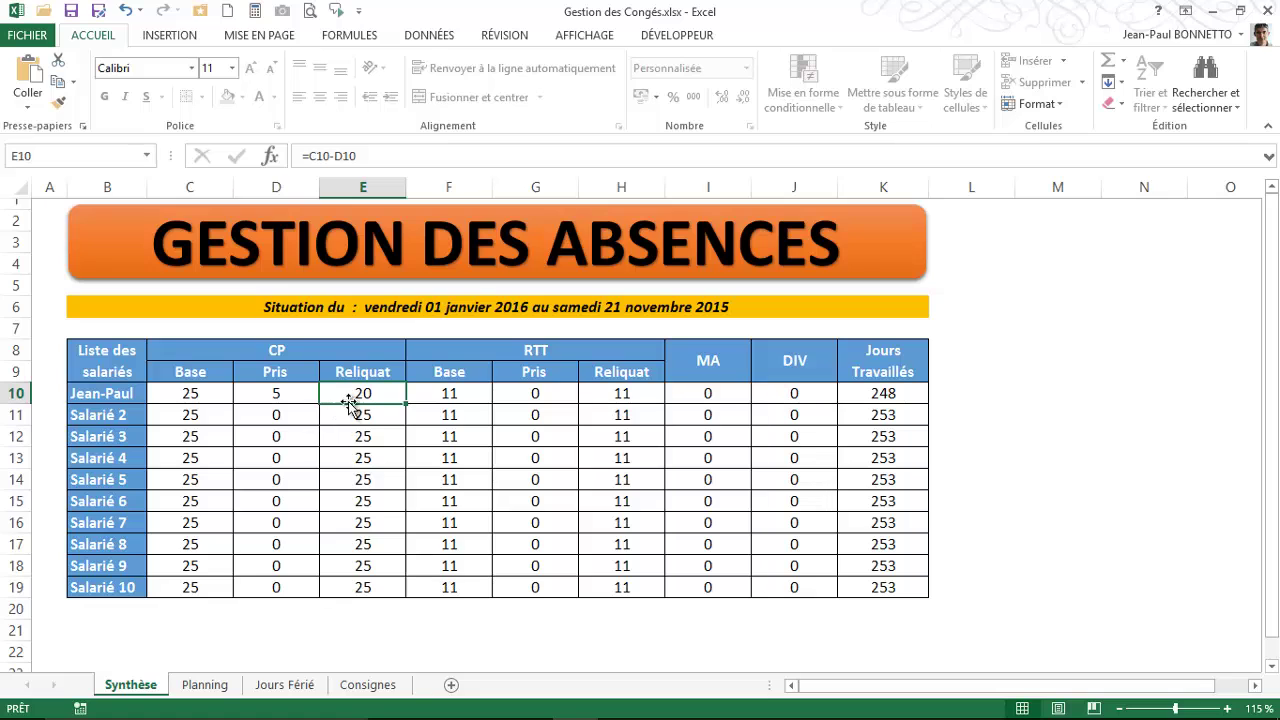
Step: Enter the absence code RTT for Salarié 5 on 11 January 2016 (Q14) in the Planning sheet
left_click(205, 685)
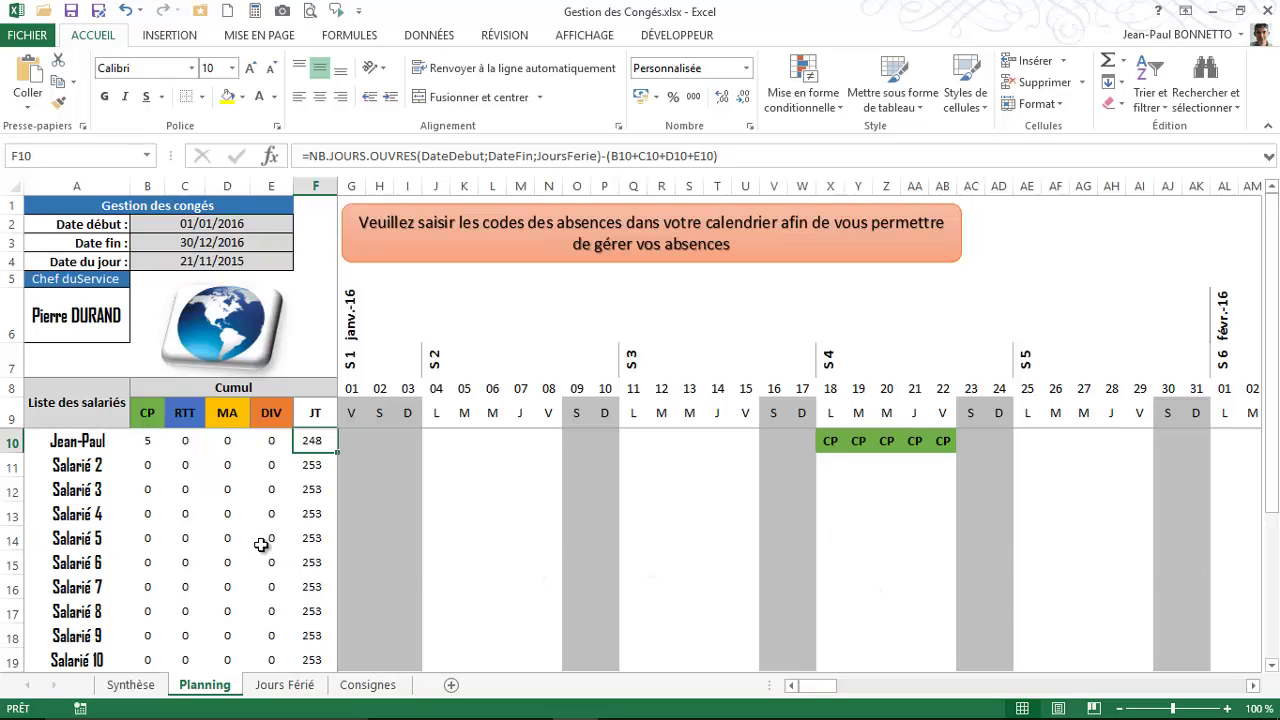
left_click(626, 543)
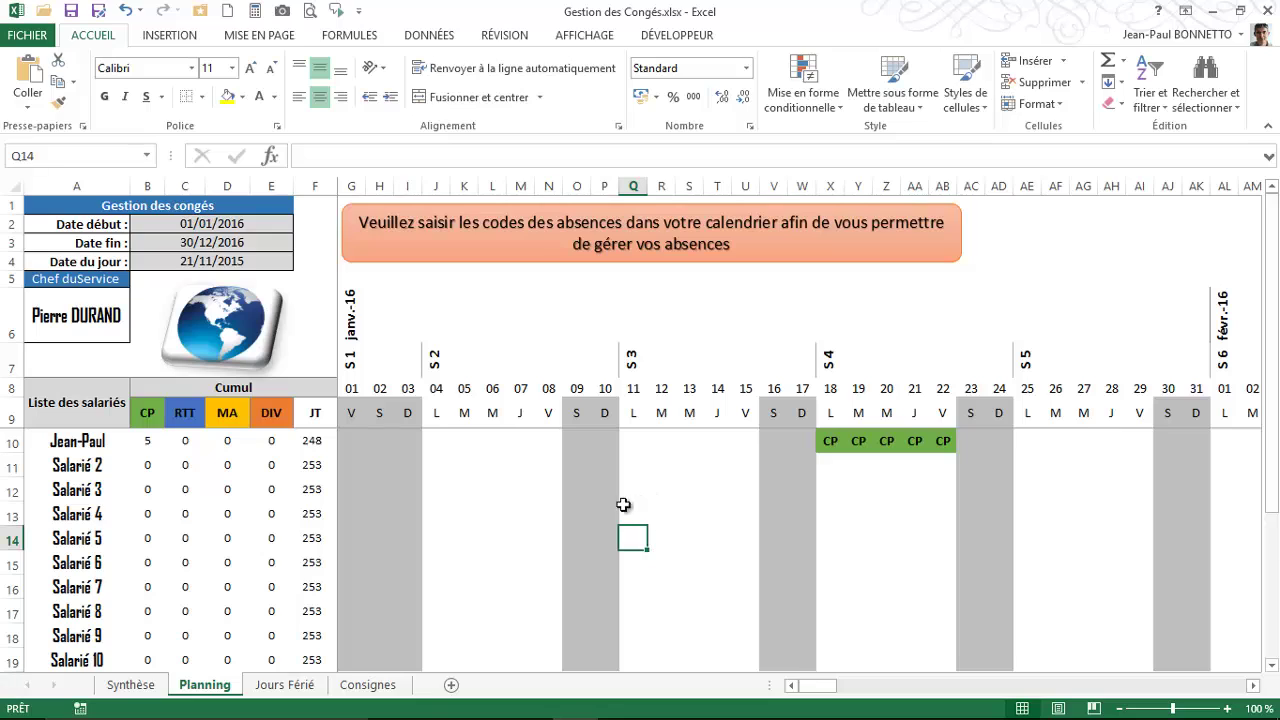
type("RTT")
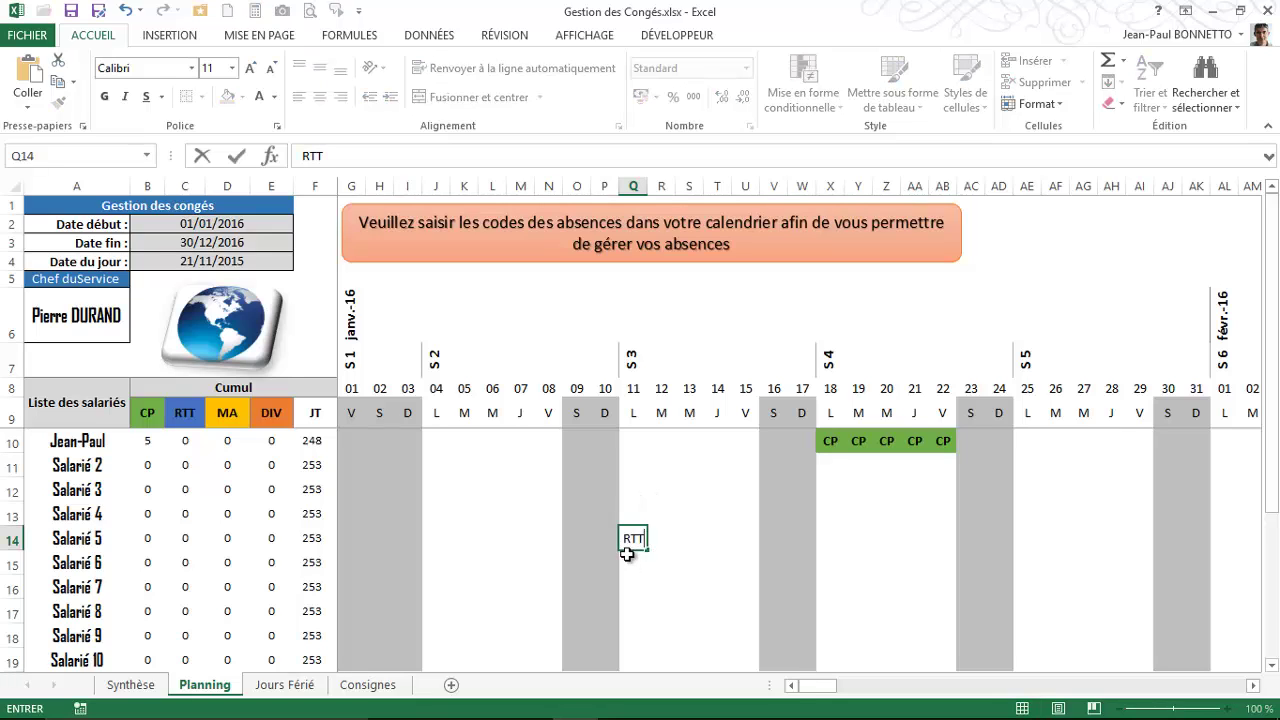
key("ctrl+Return")
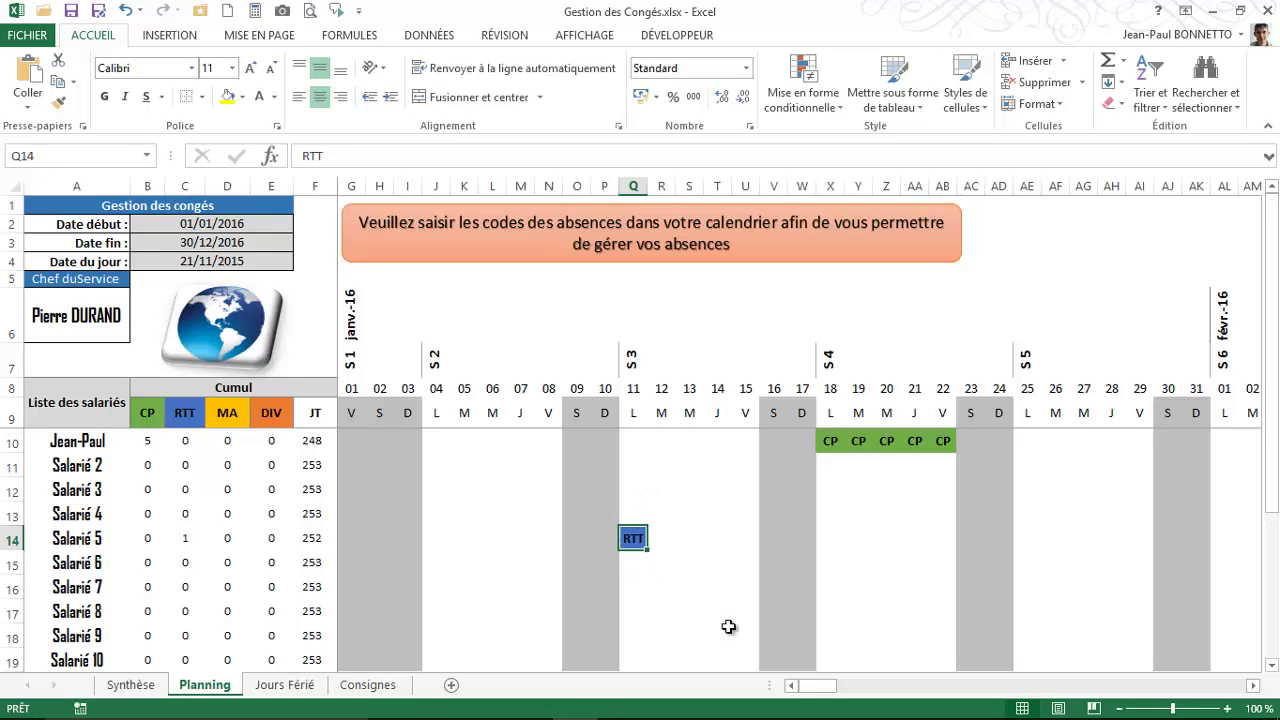
Step: Check Salarié 5's RTT total and worked days in Planning and the RTT days taken in Synthèse, returning to Planning
left_click(187, 538)
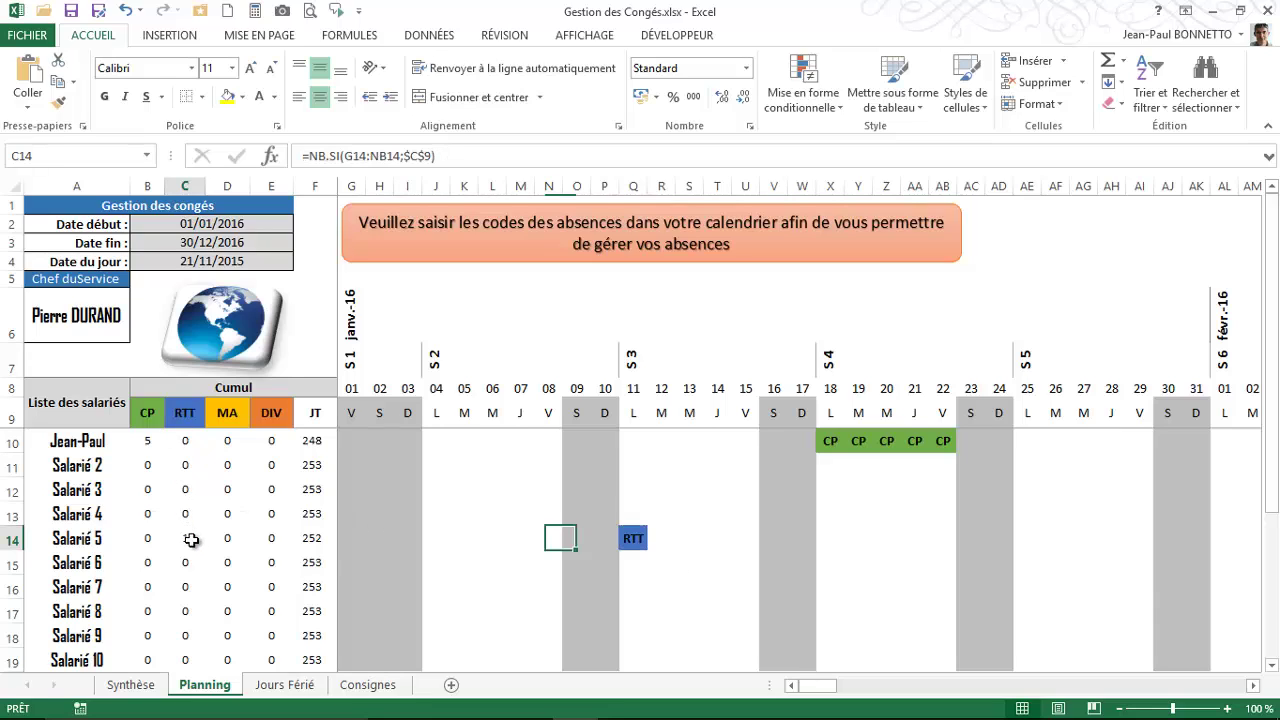
left_click(314, 538)
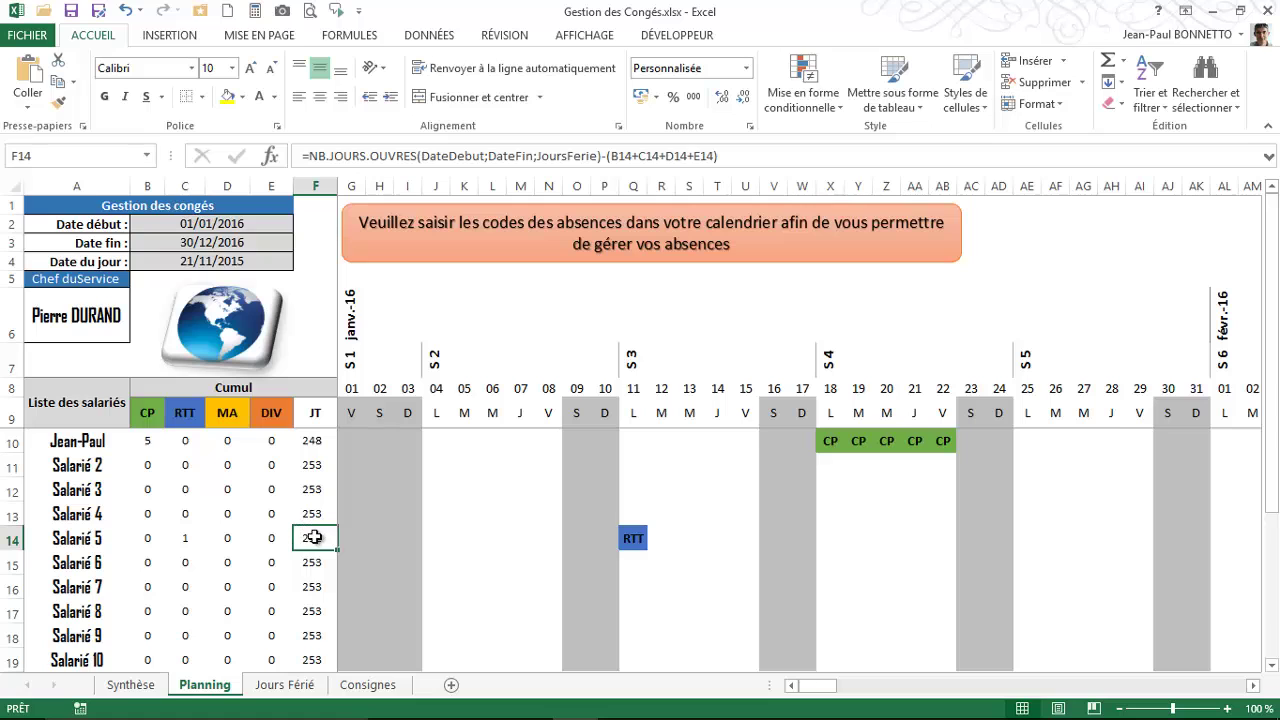
left_click(131, 685)
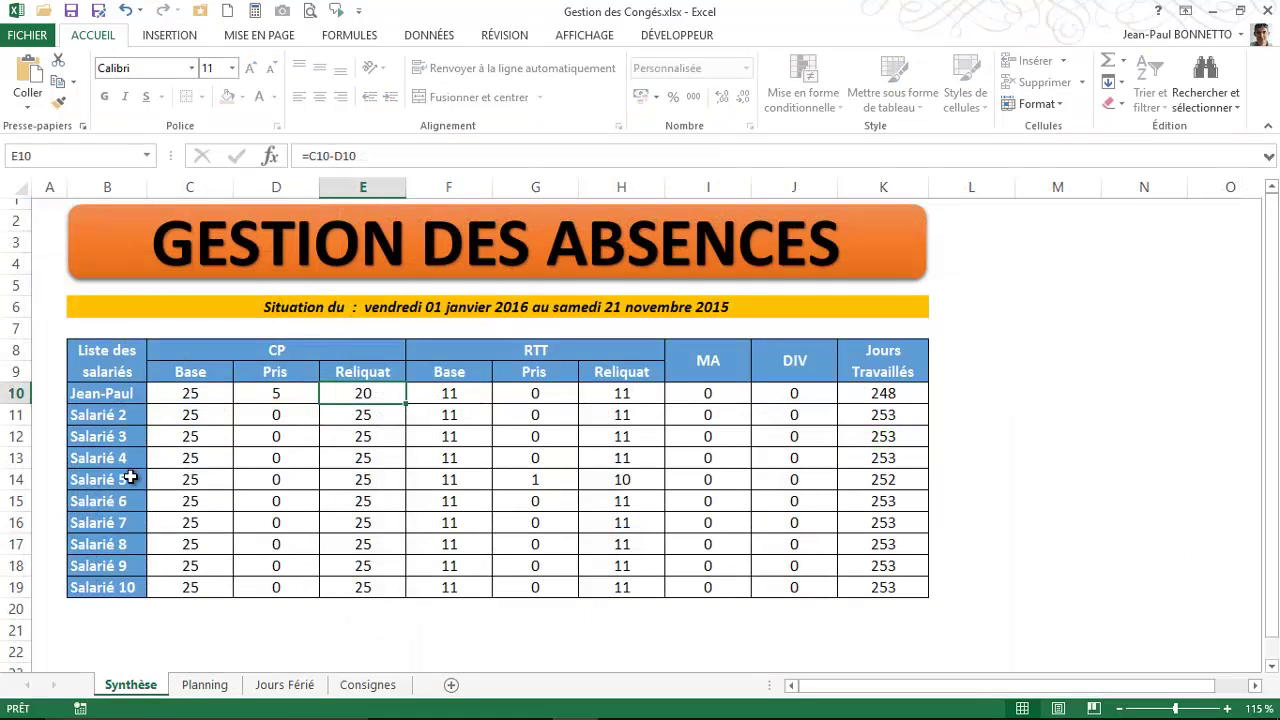
left_click(540, 481)
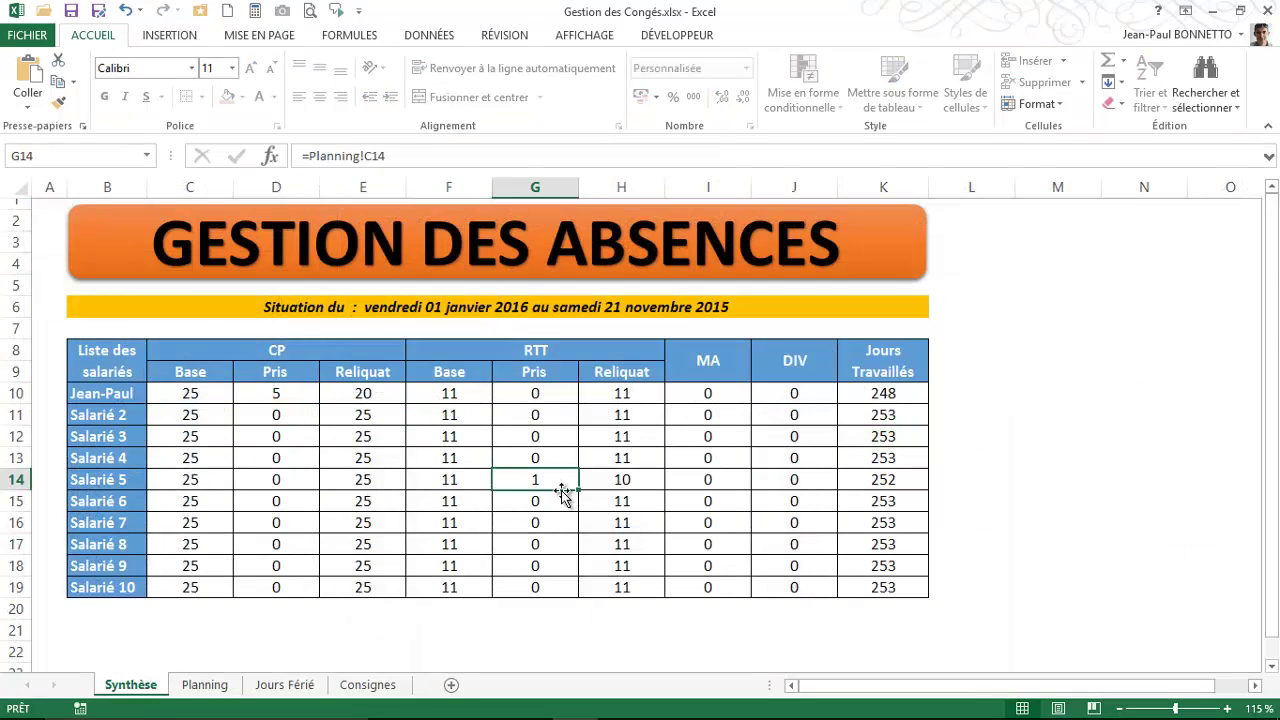
left_click(205, 685)
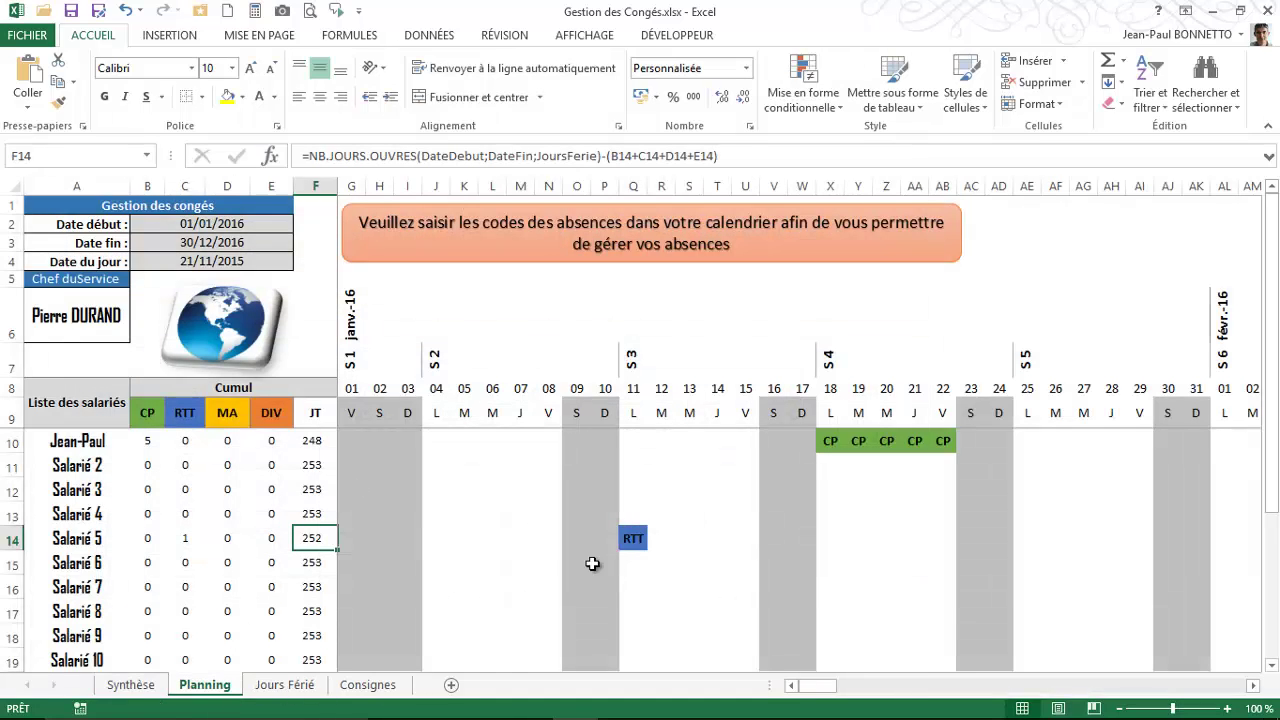
left_click(494, 540)
left_click(436, 538)
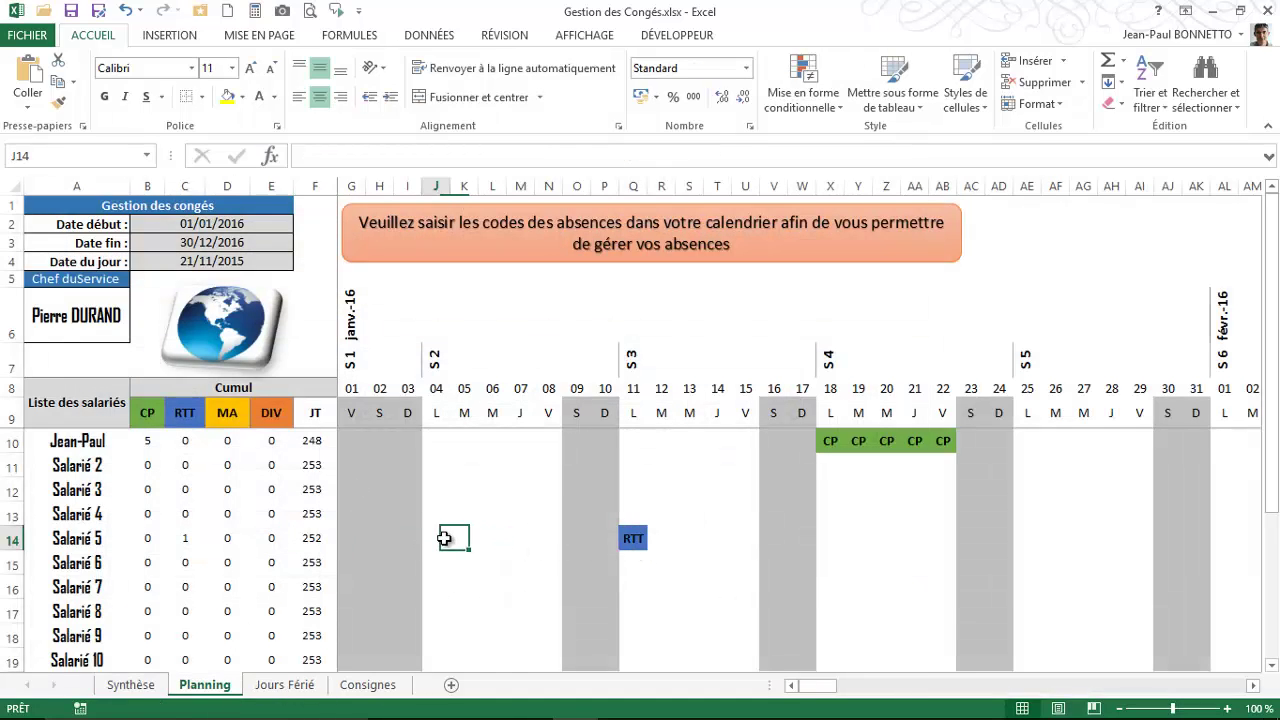
left_click(630, 540)
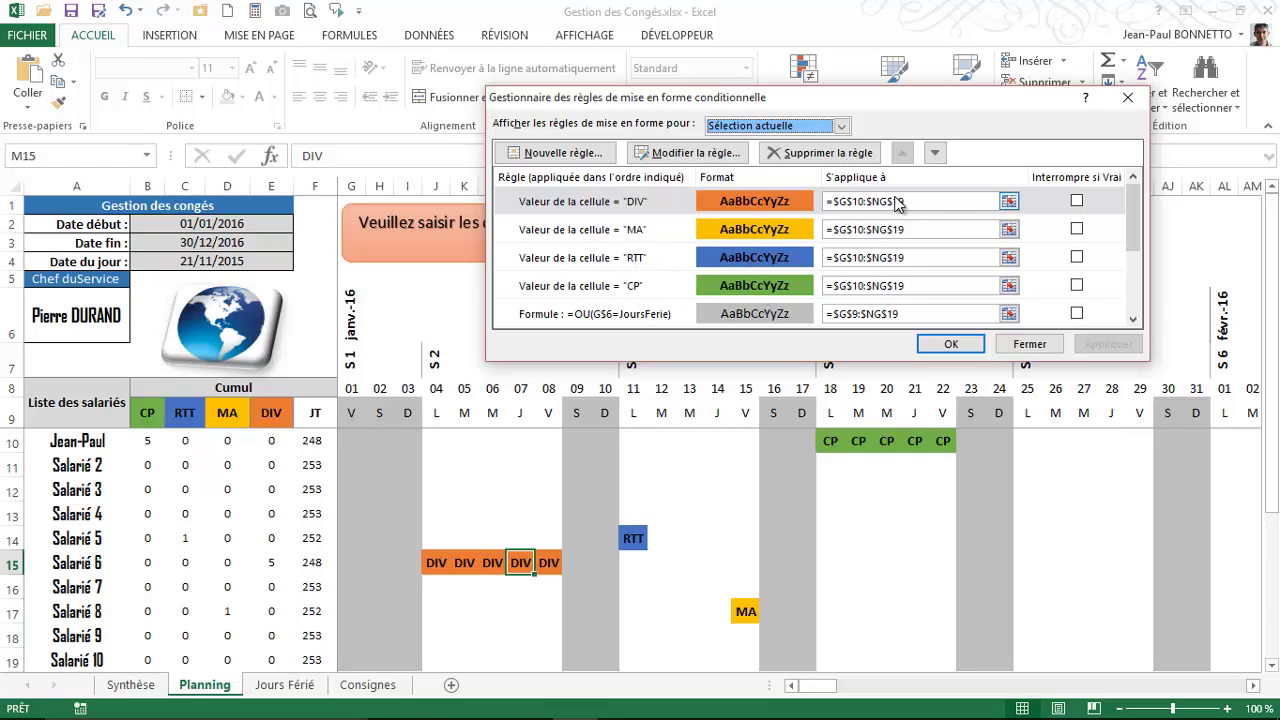
Step: Review the definition and orange format of the conditional formatting rule for the code DIV, applying the rules as they are
left_click(614, 203)
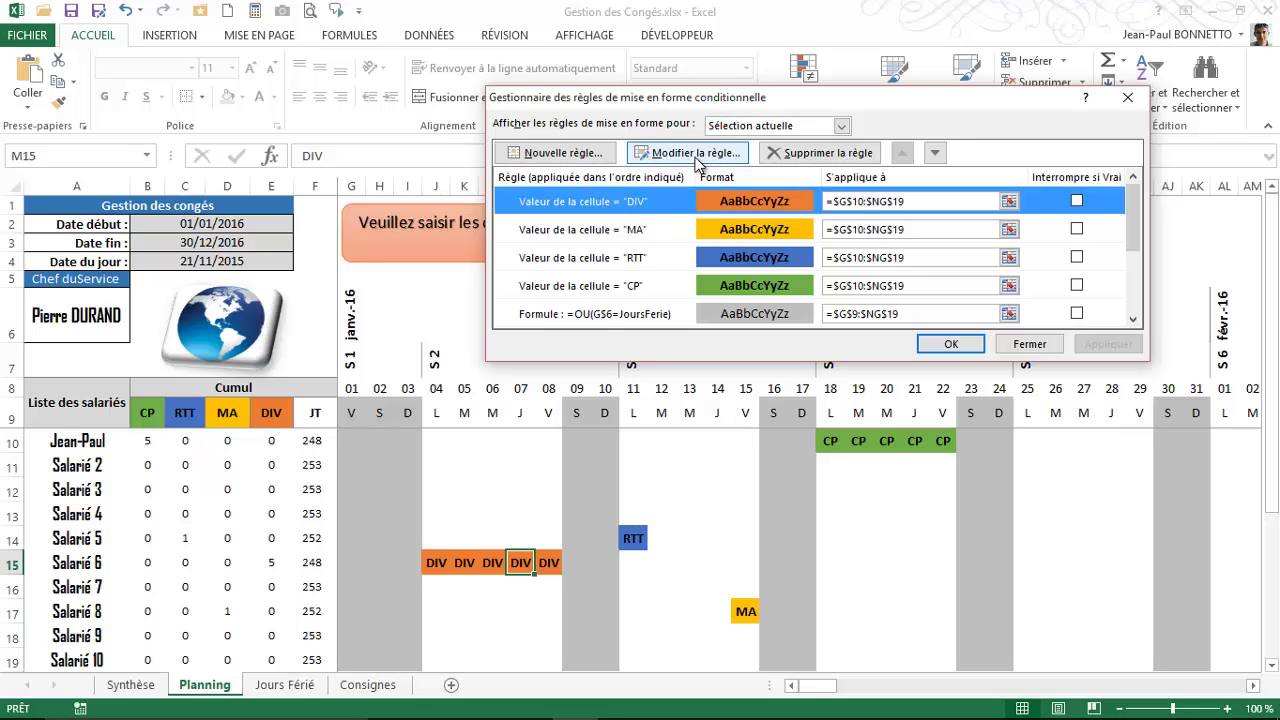
left_click(690, 152)
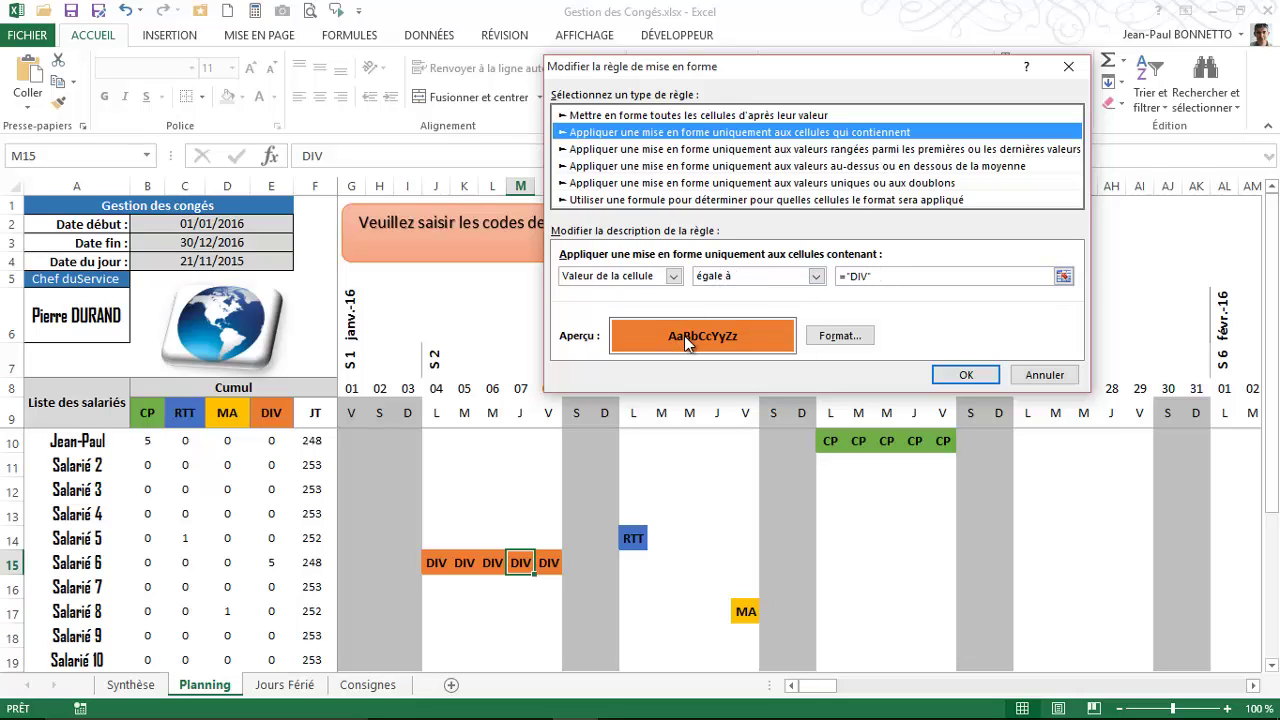
left_click(966, 374)
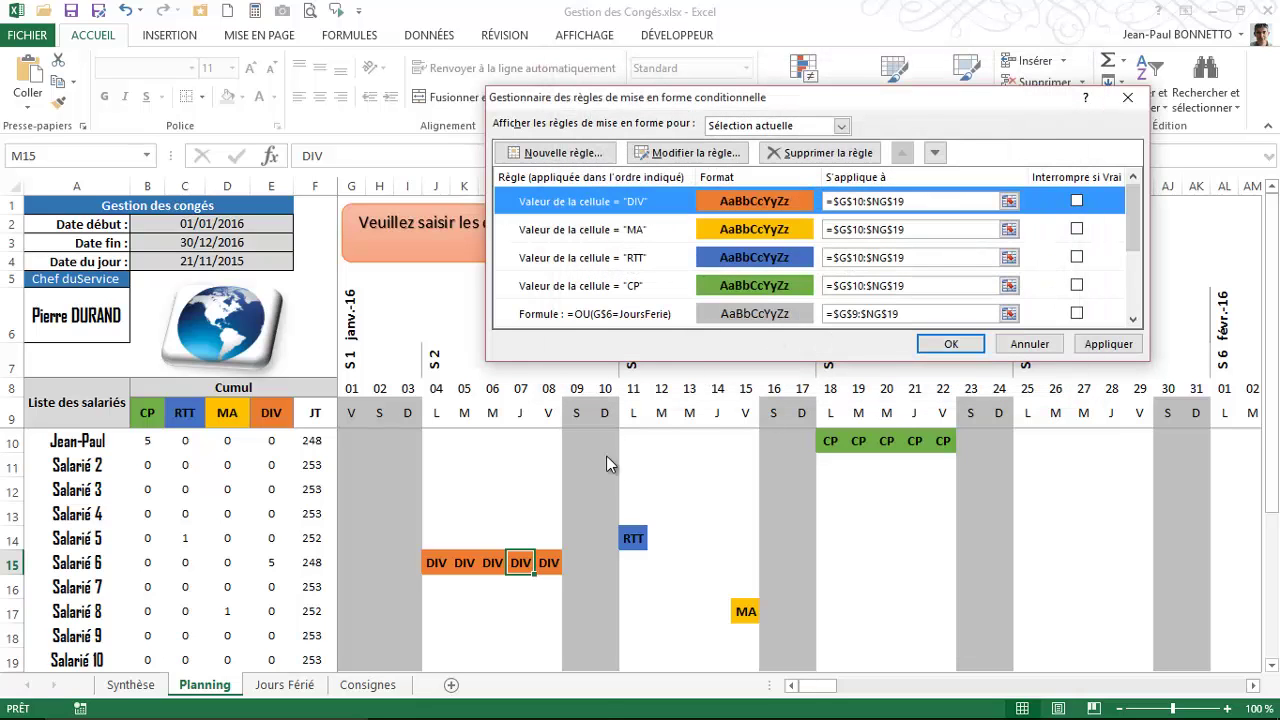
left_click(1105, 344)
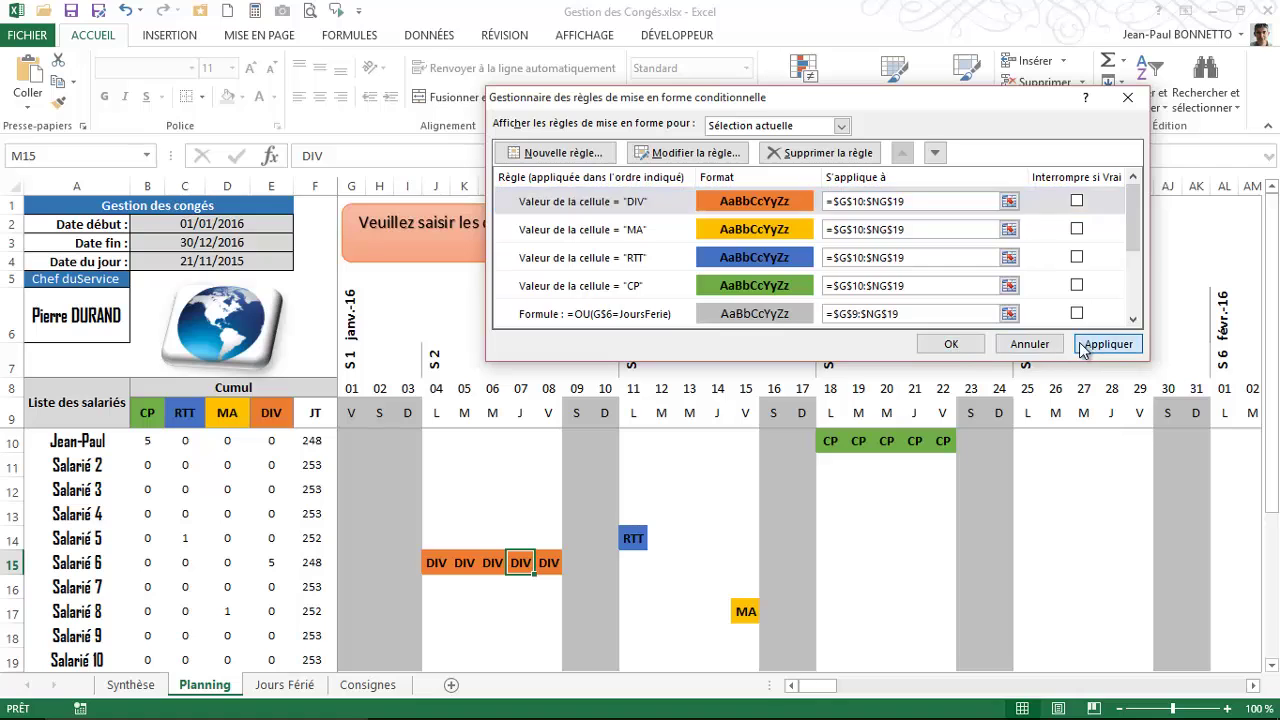
left_click(951, 344)
left_click(930, 543)
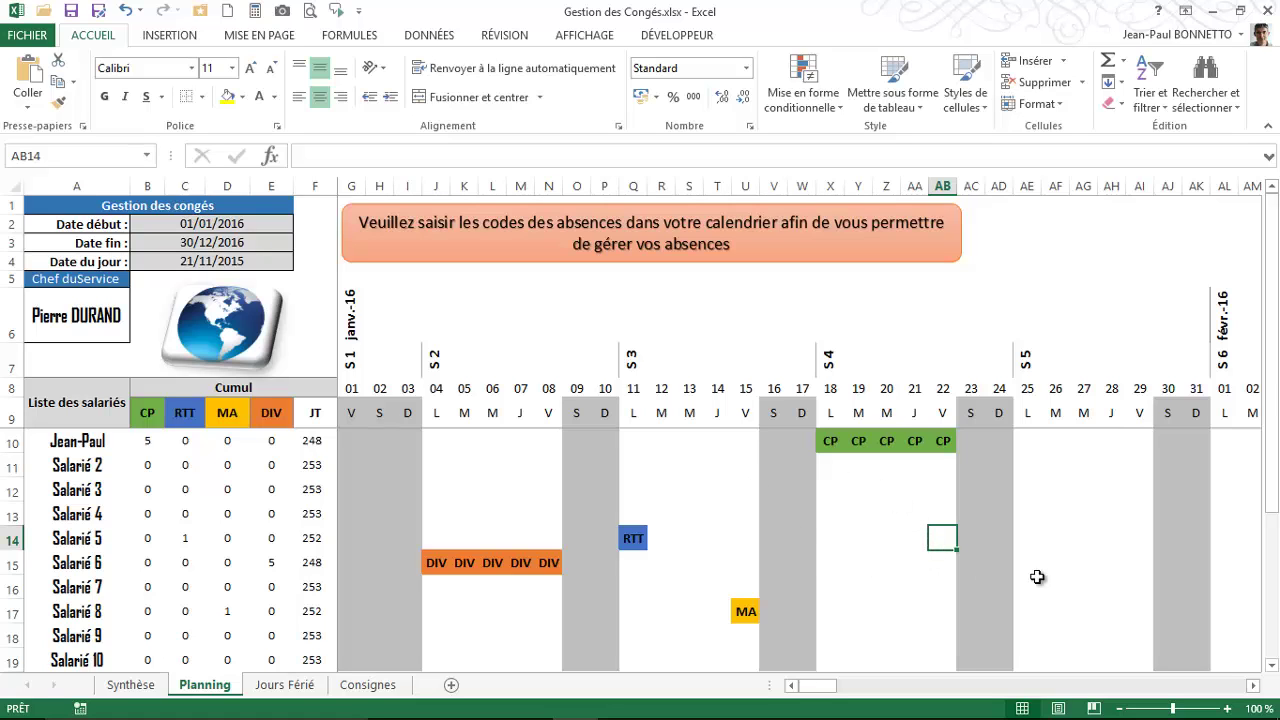
Step: Examine the first employee's name link, CP base and CP days taken formula in row 10 of the Synthèse sheet
left_click_drag(826, 686, 760, 693)
left_click(131, 686)
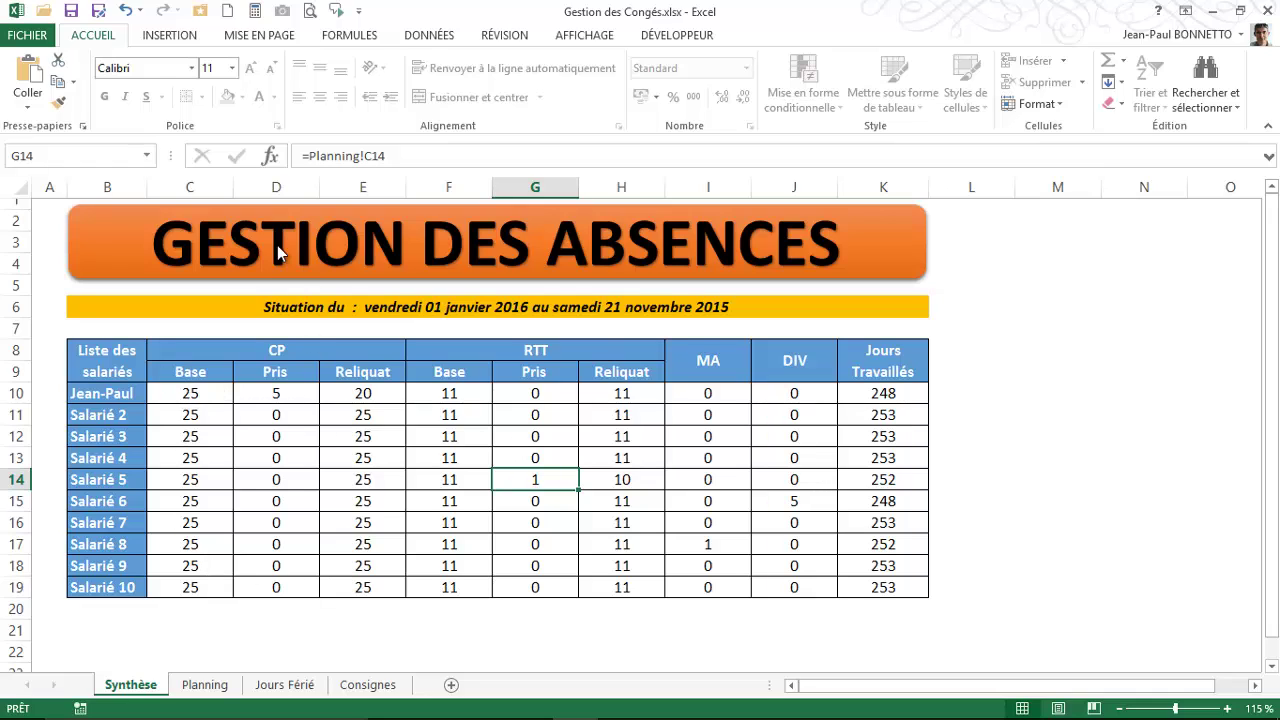
left_click(193, 393)
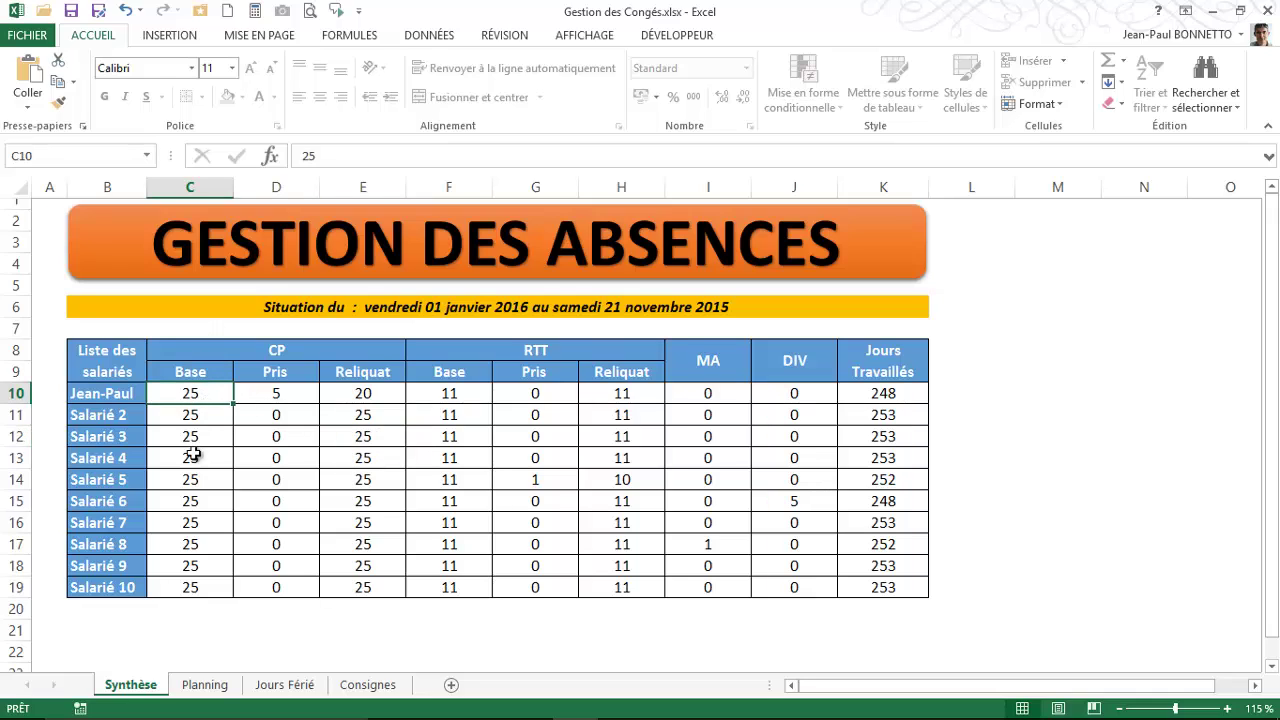
left_click(277, 395)
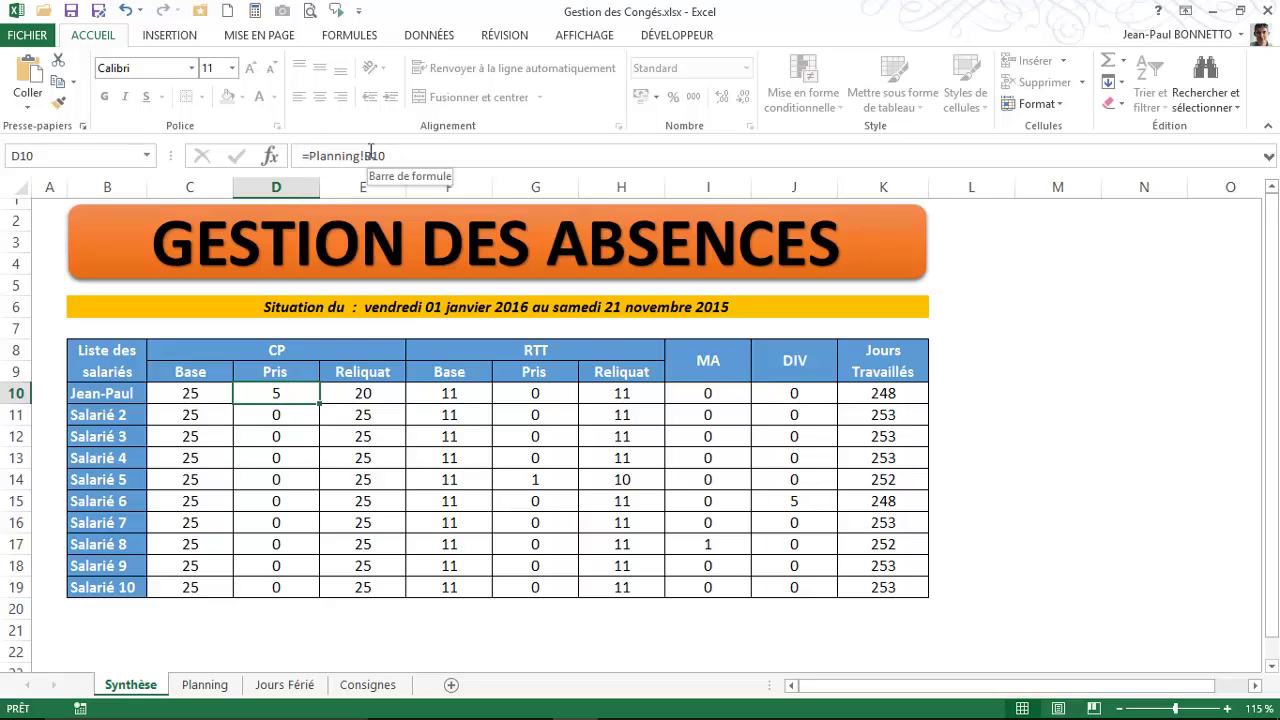
left_click(118, 395)
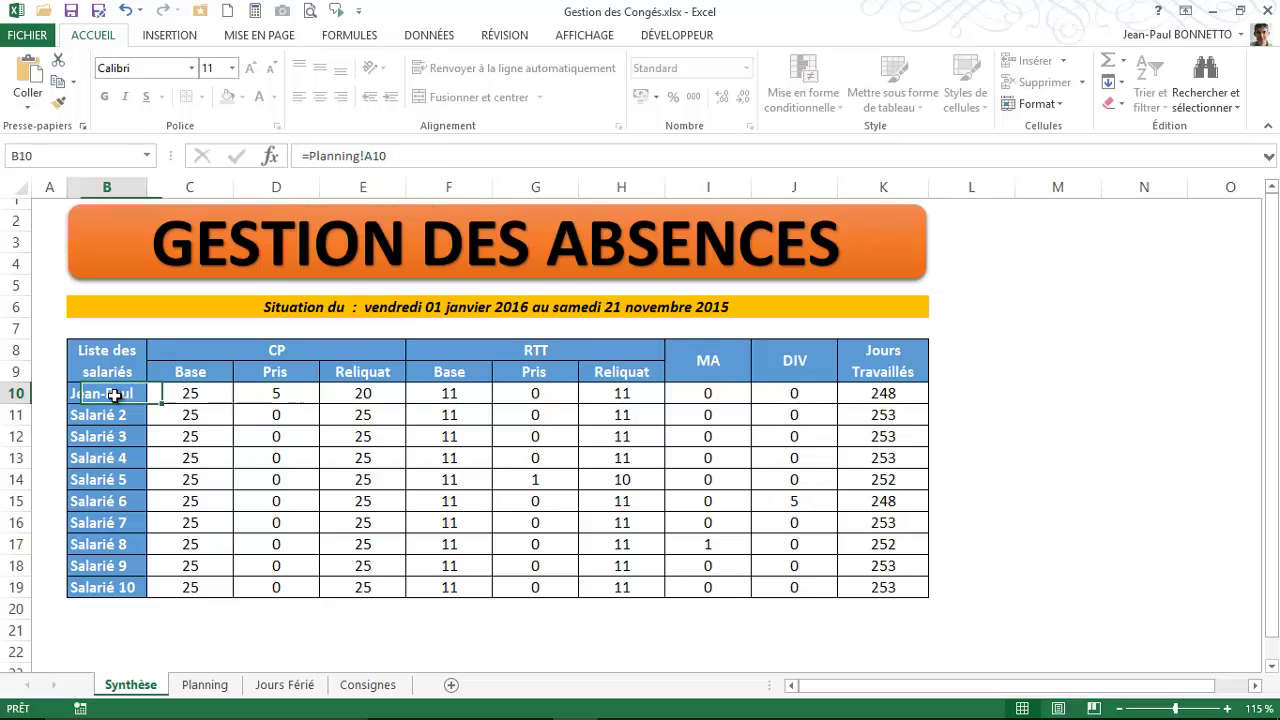
left_click(265, 401)
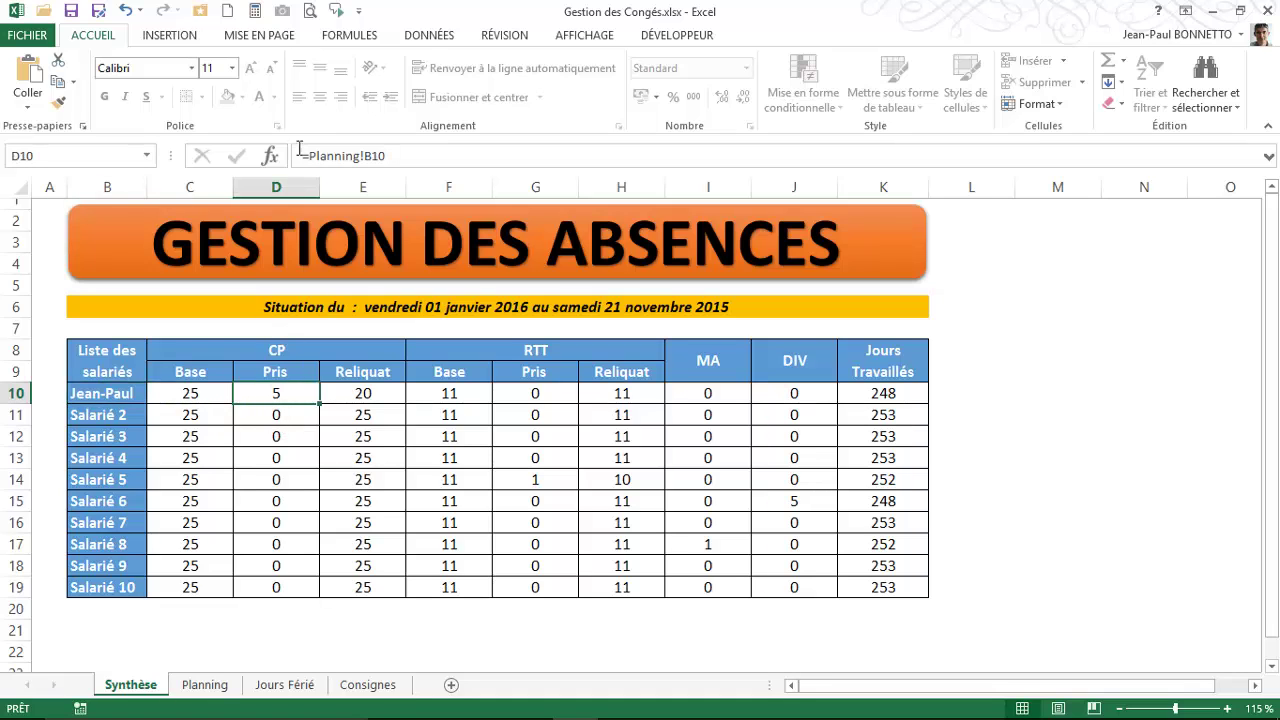
Step: Trace the CP days taken to the count formula in Planning B10, and check the linked cells D11 and G11 in Synthèse
left_click(205, 685)
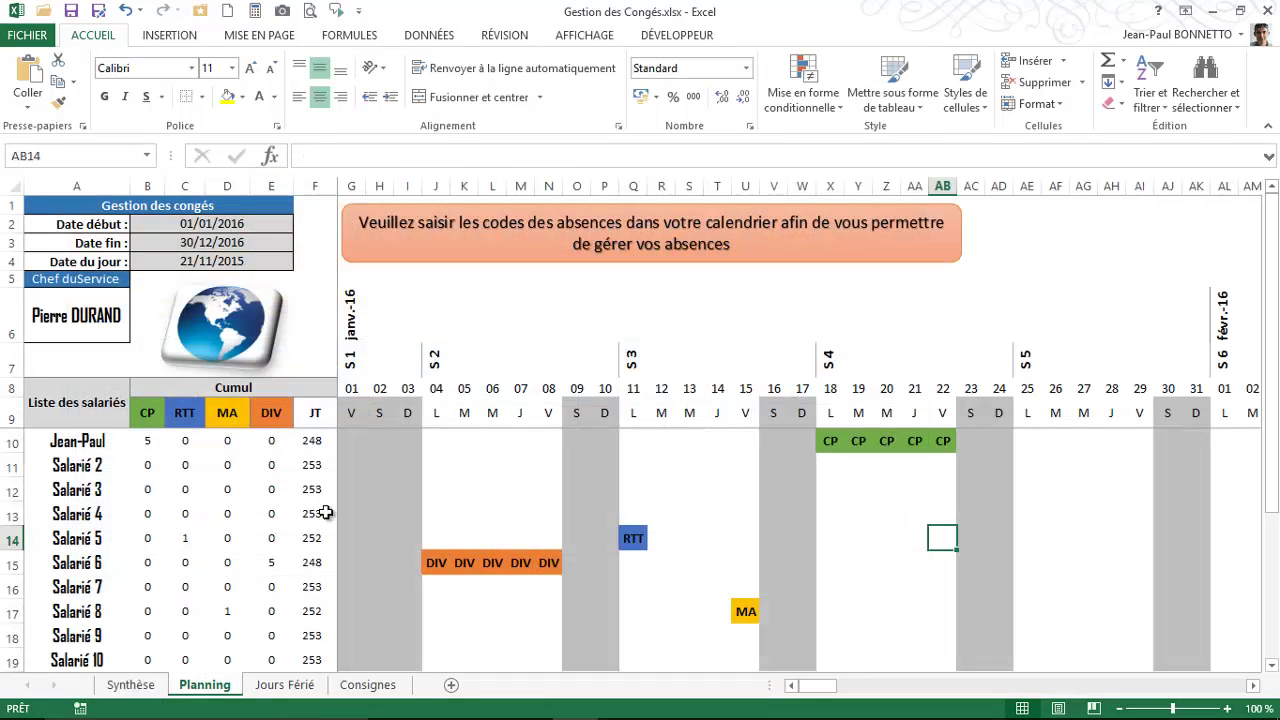
left_click(147, 443)
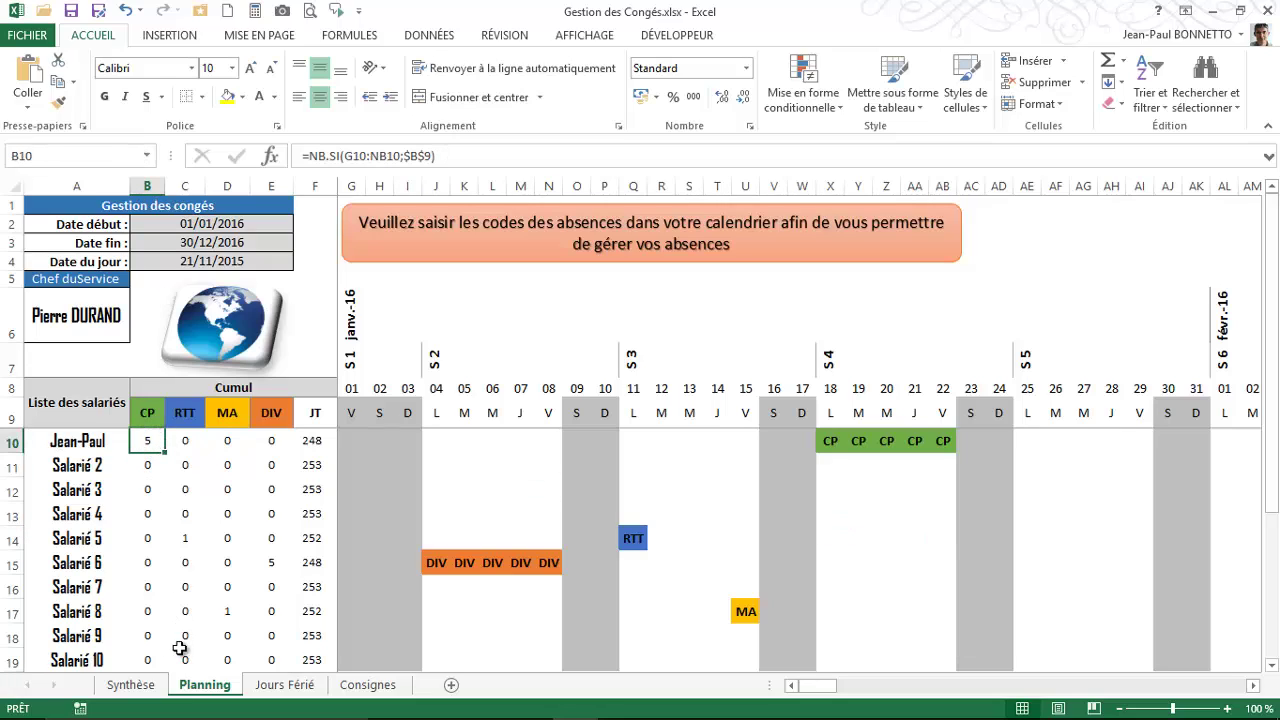
left_click(131, 685)
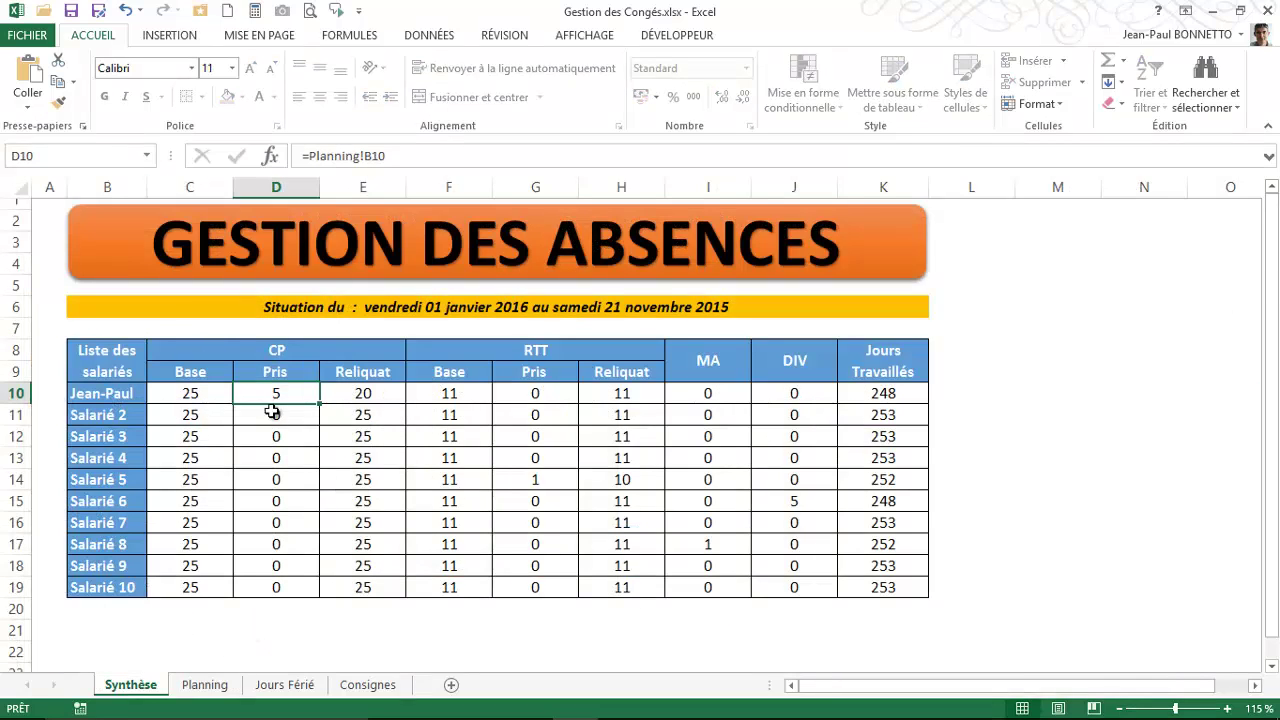
left_click(272, 412)
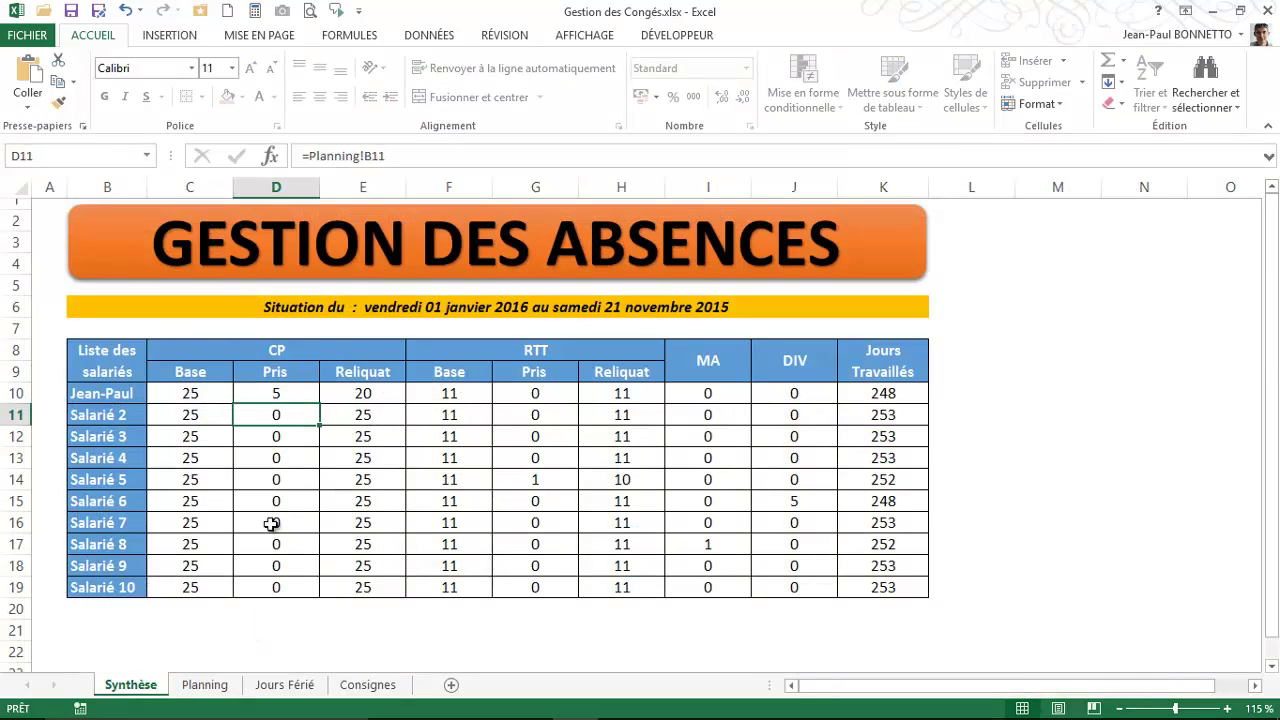
left_click(555, 413)
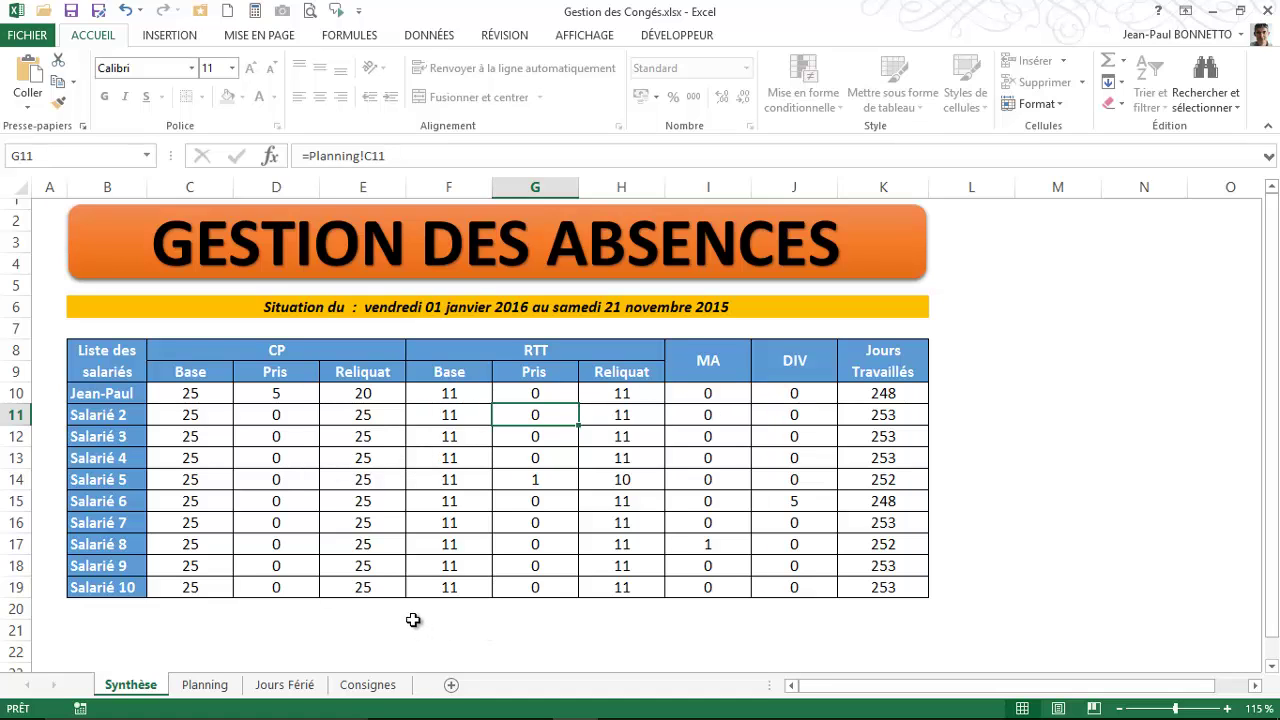
Step: Check the first employee's RTT and CP count cells, C10 and B10, in the Planning sheet
left_click(204, 685)
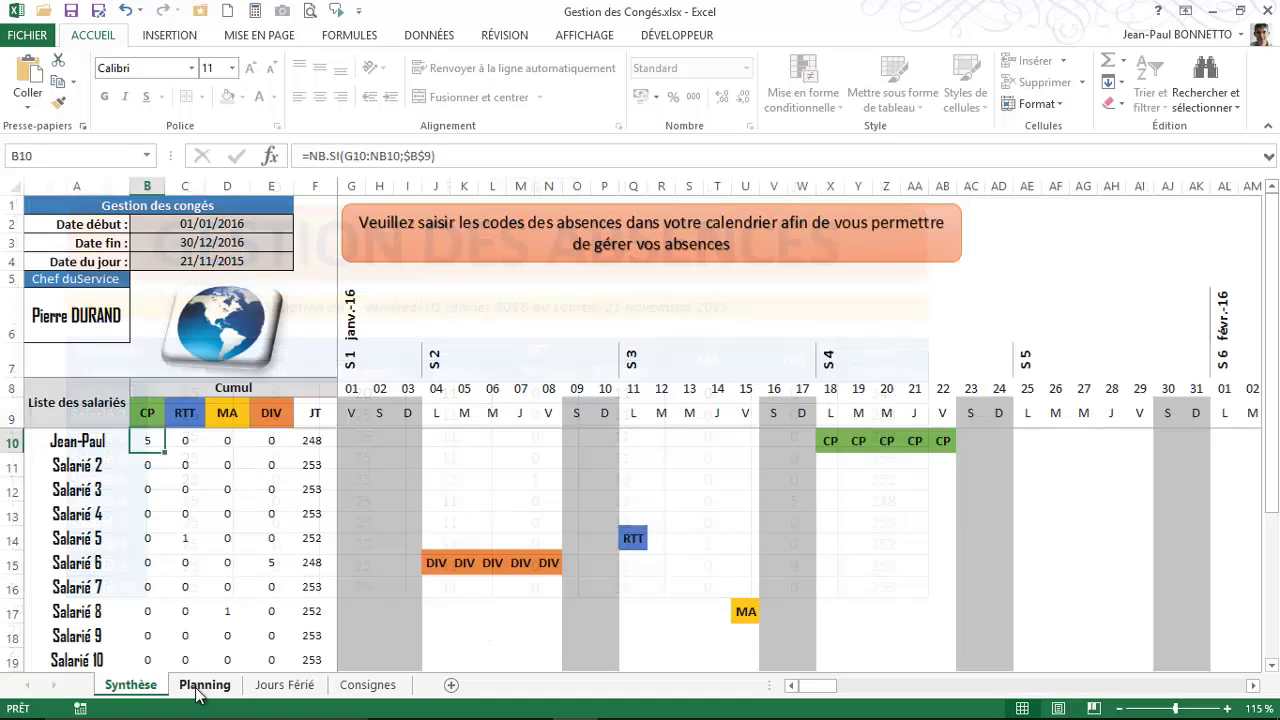
left_click(180, 441)
left_click(145, 445)
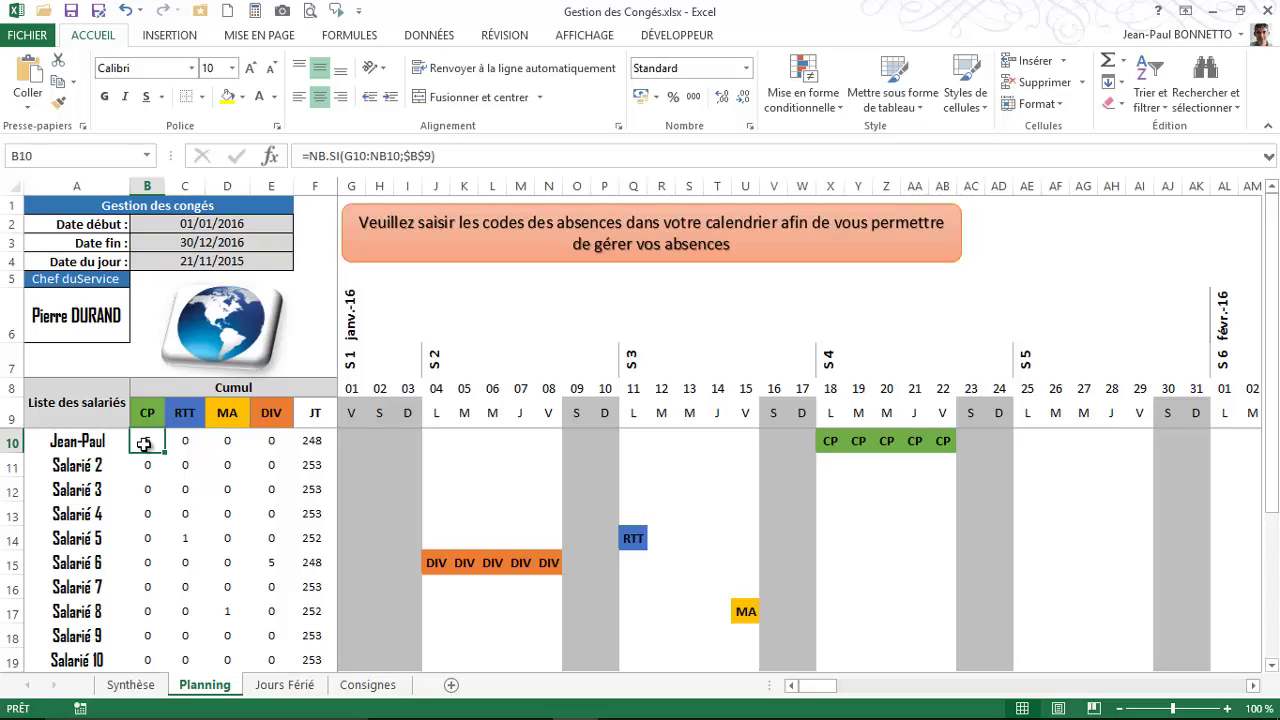
left_click(552, 492)
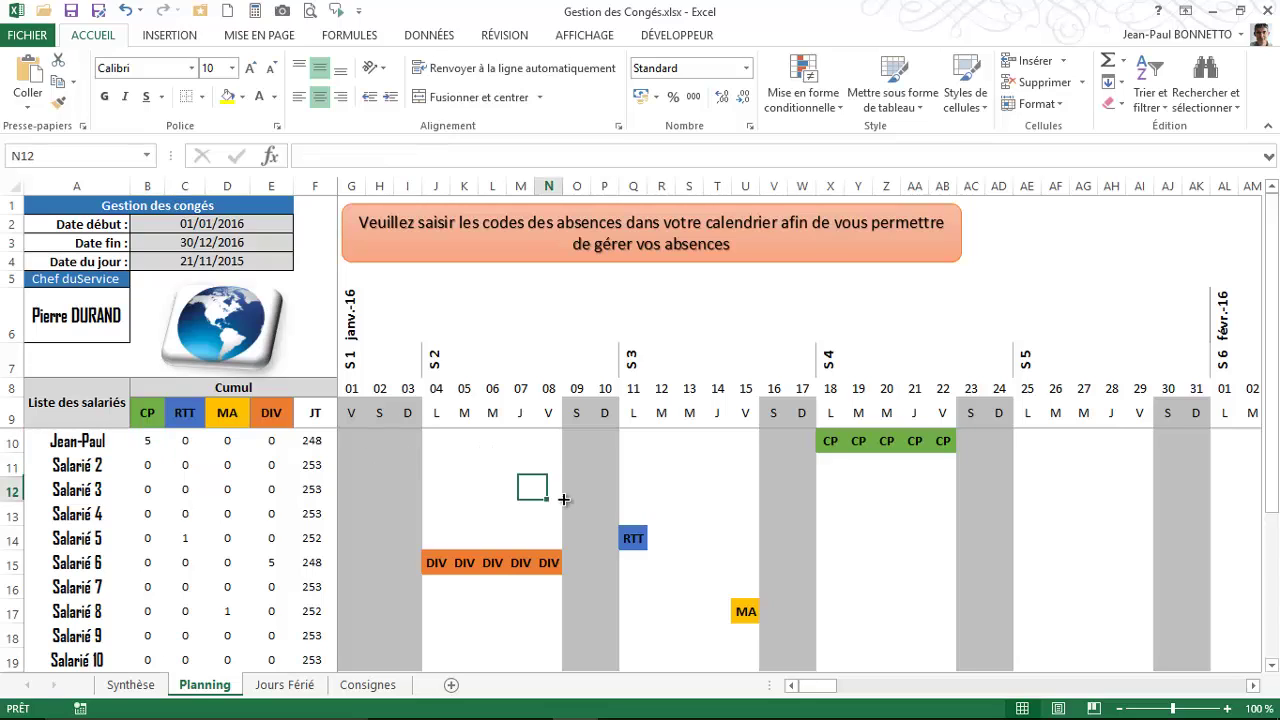